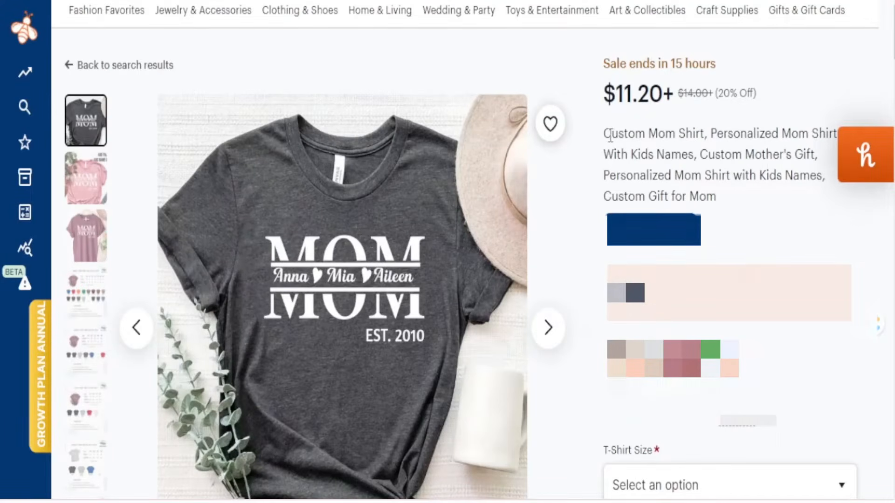
Step: Highlight the 'Custom Mom Shirt' wording on the $11.20 personalized Etsy listing
mouse_move(610, 135)
left_mouse_down()
mouse_move(700, 136)
mouse_move(614, 133)
left_mouse_up()
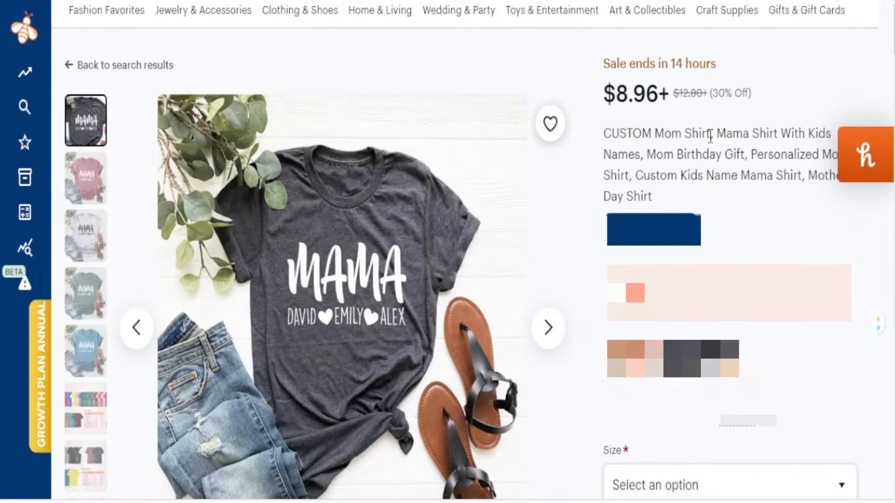
Step: Highlight the titles of the Mom, First Grade teacher and Kindergarten teacher shirt listings
left_click_drag(710, 136, 667, 135)
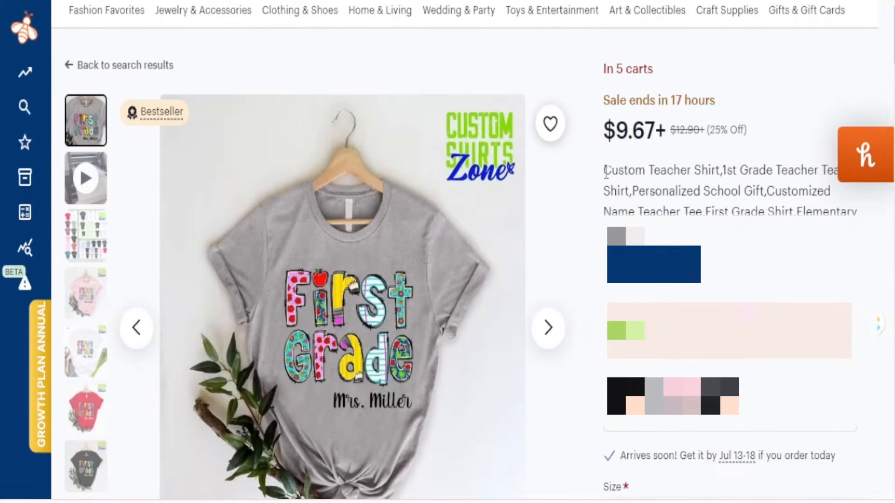
left_click_drag(606, 171, 625, 171)
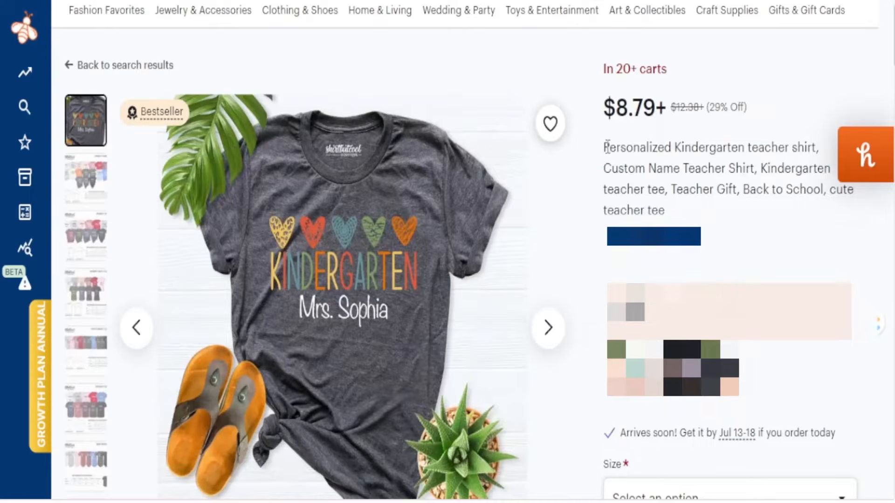
mouse_move(606, 148)
left_mouse_down()
mouse_move(813, 147)
mouse_move(622, 147)
left_mouse_up()
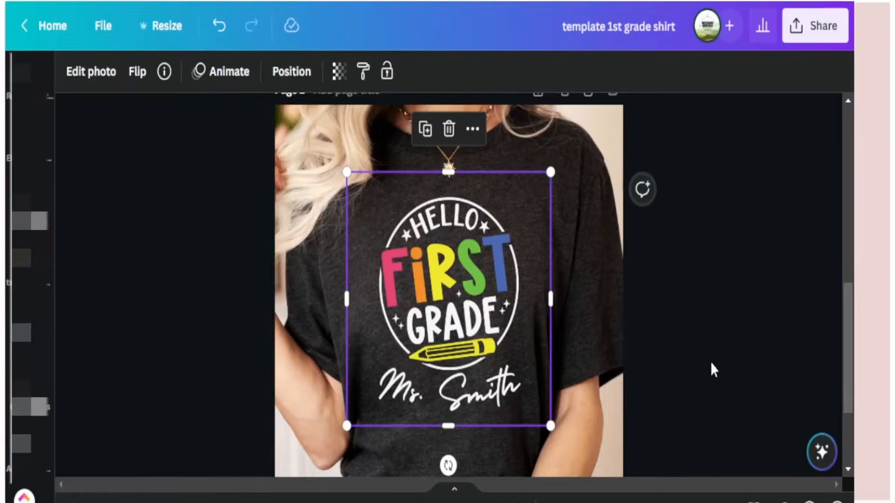
Step: Deselect the shirt design by clicking an empty spot on the Canva canvas
left_click(723, 361)
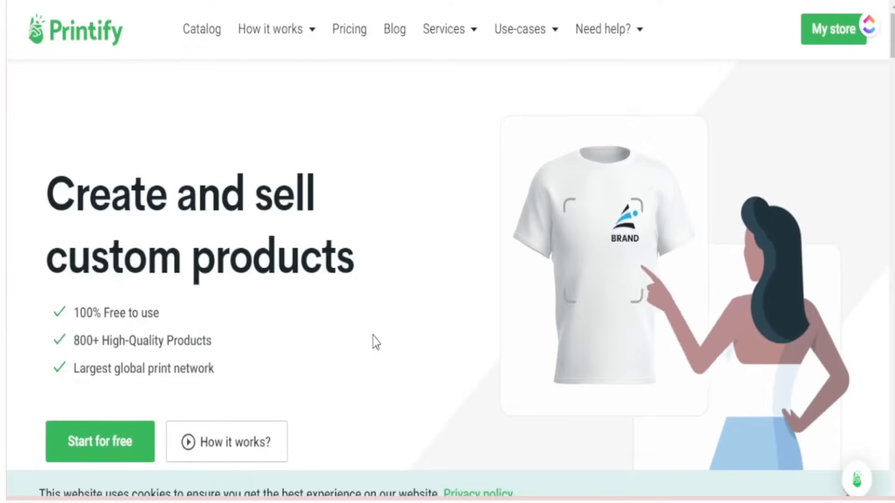
Step: Browse the Printify homepage, then open Pricing and highlight the Premium plan's product discount
scroll(373, 337, "down", 7)
scroll(375, 346, "down", 4)
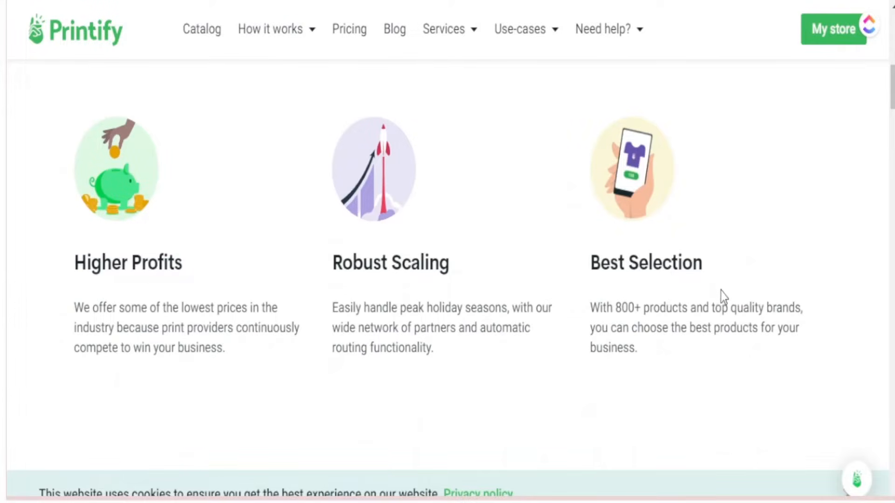
scroll(708, 365, "down", 1)
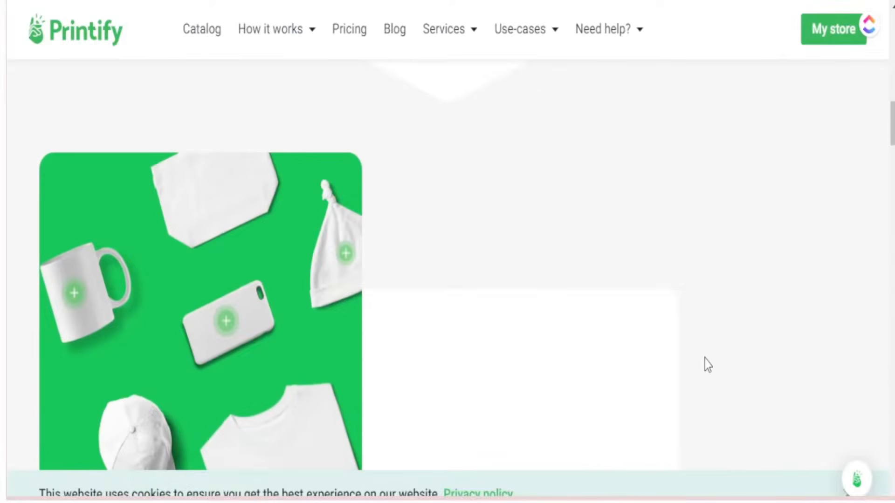
scroll(704, 364, "down", 5)
scroll(401, 347, "up", 1)
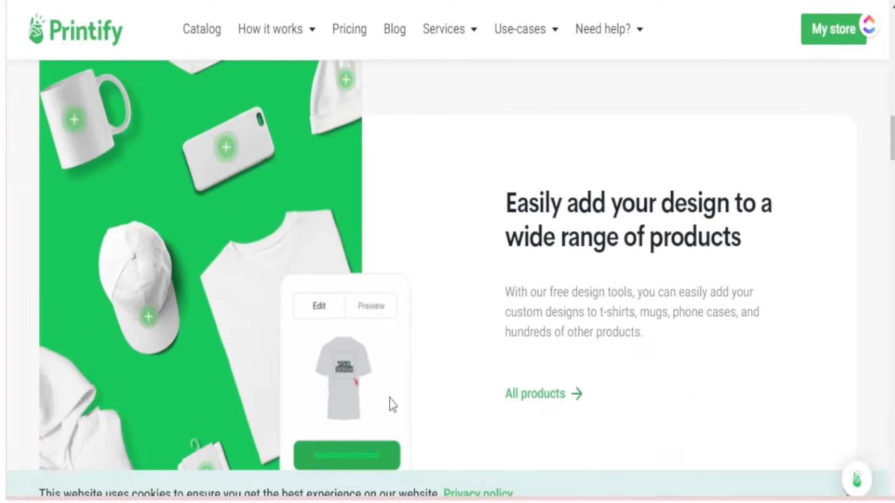
left_click(345, 34)
left_click(347, 30)
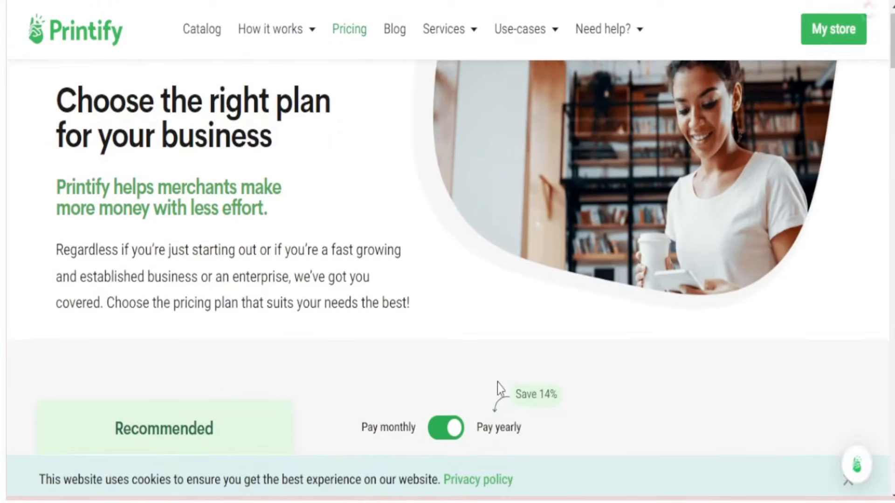
scroll(499, 387, "down", 4)
scroll(503, 383, "down", 3)
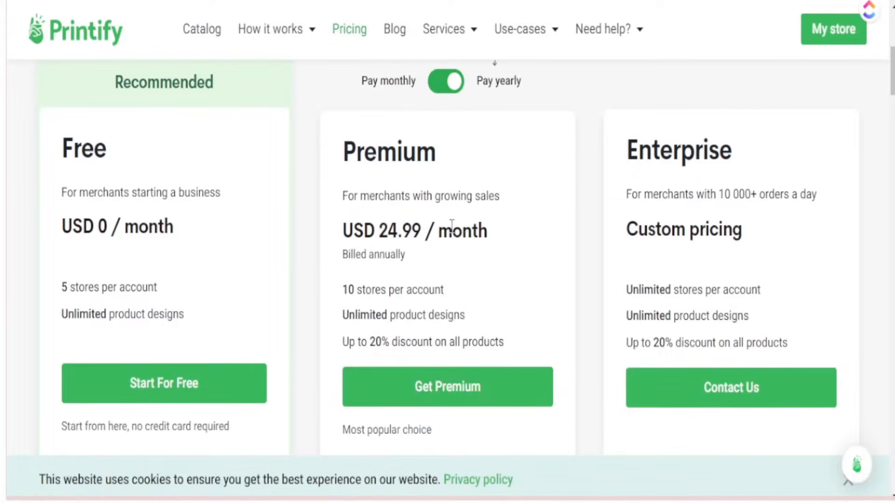
left_click_drag(505, 343, 342, 343)
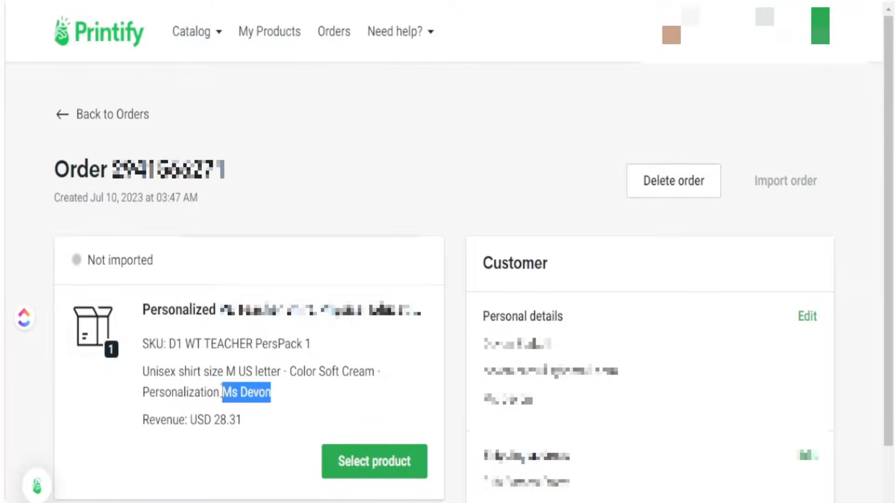
Step: Highlight the customer's personalization name in the First Grade shirt order
left_click_drag(222, 392, 148, 392)
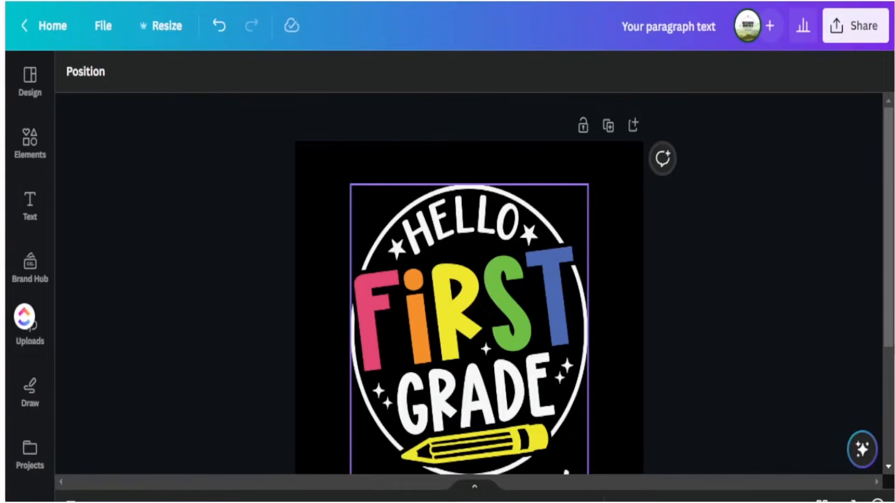
Step: Change the design title from 'Your paragraph text' to 'template 1st grade shirt'
scroll(469, 419, "down", 3)
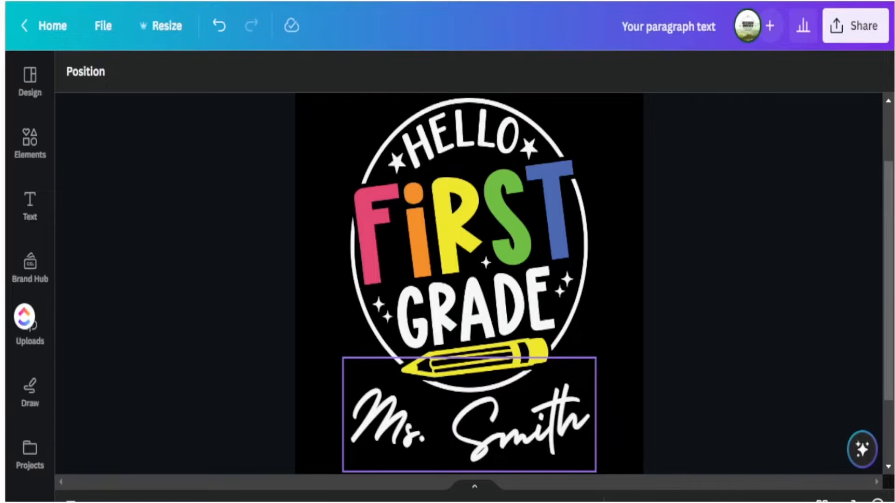
double_click(653, 29)
triple_click(654, 30)
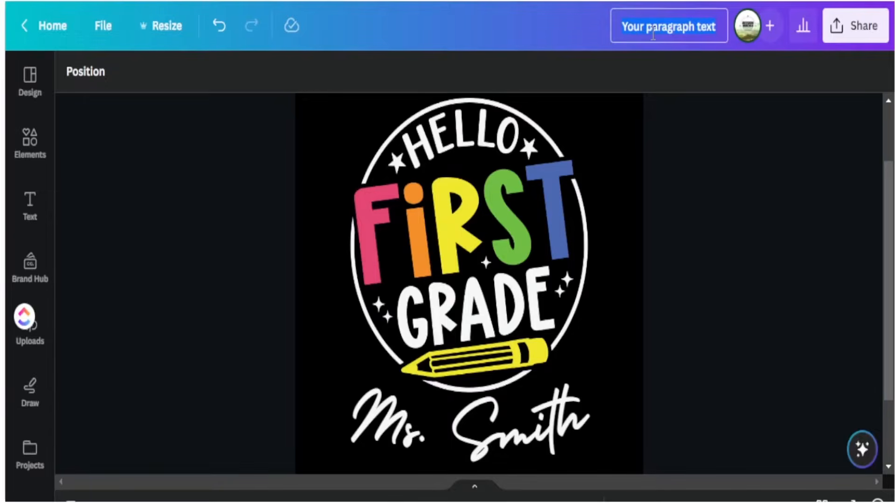
type("template 1st grade shirt")
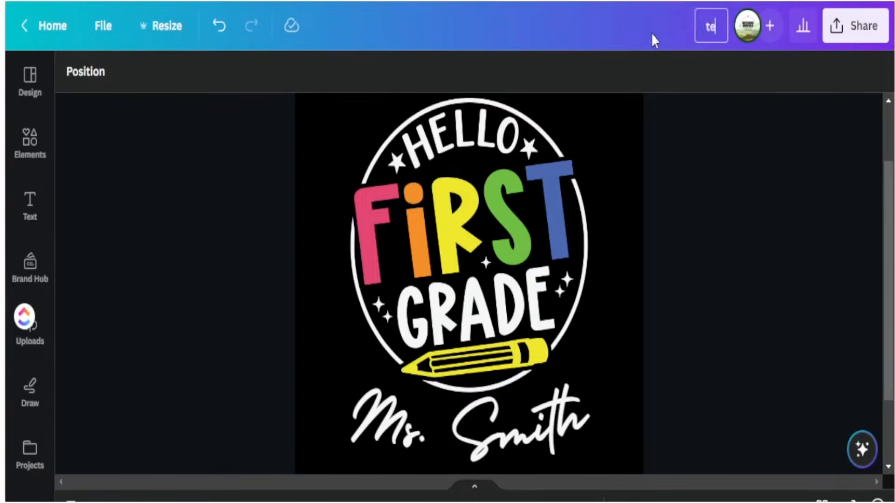
key("Return")
scroll(660, 394, "down", 1)
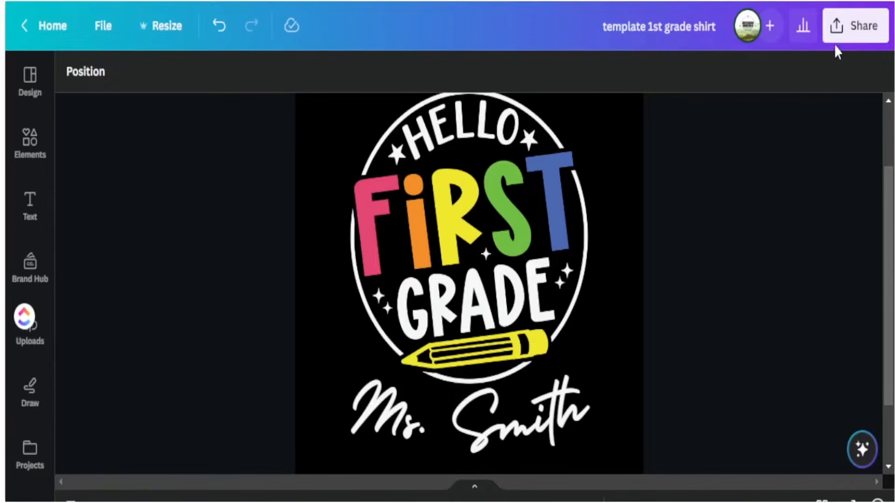
Step: Turn on Transparent background in the design's PNG download settings
left_click(855, 28)
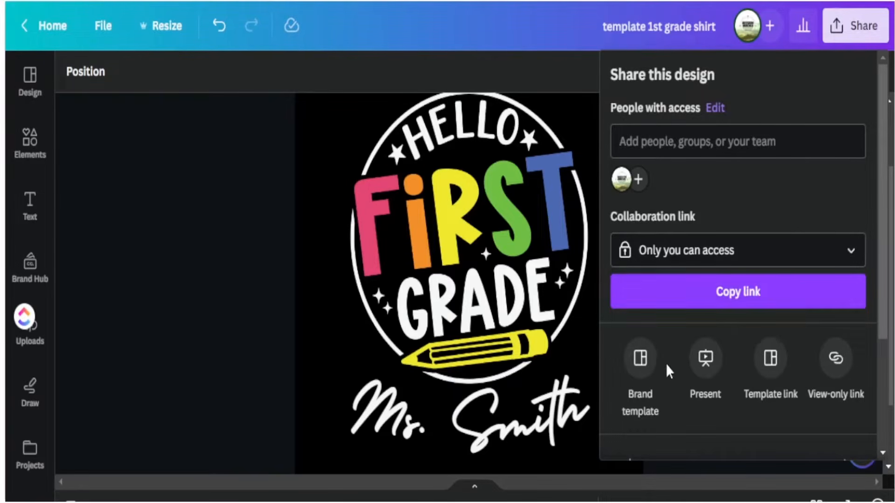
scroll(666, 374, "down", 2)
left_click(684, 380)
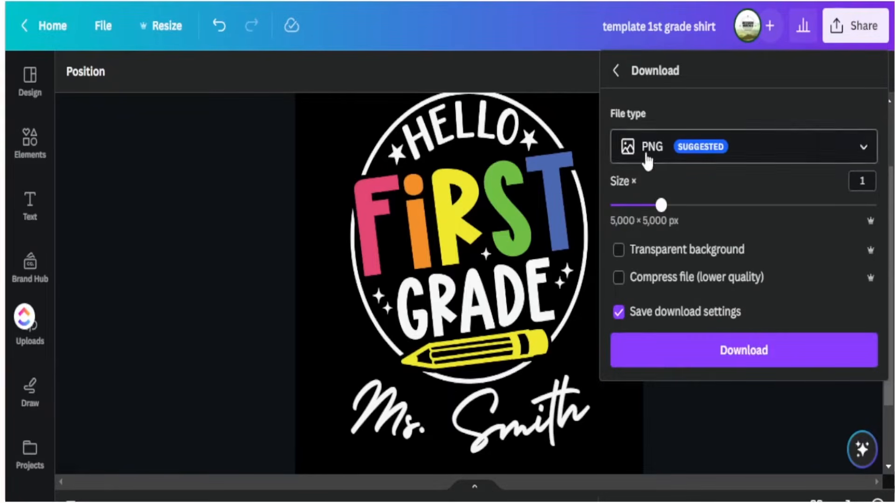
left_click(619, 256)
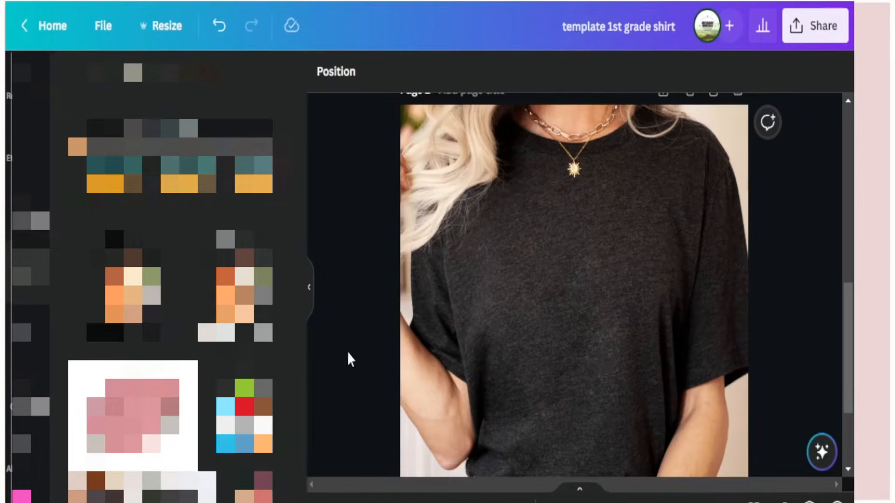
Step: Place the uploaded Hello First Grade graphic on the black shirt, shrink it and center it
left_click(31, 270)
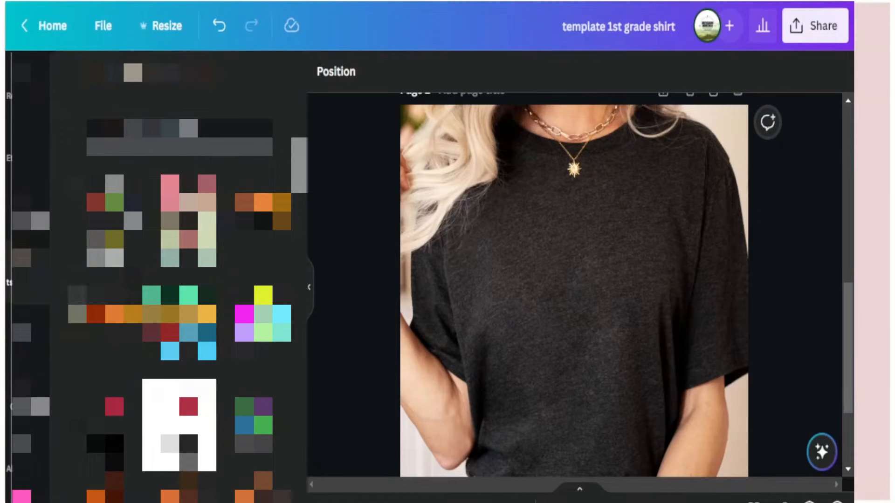
left_click(207, 277)
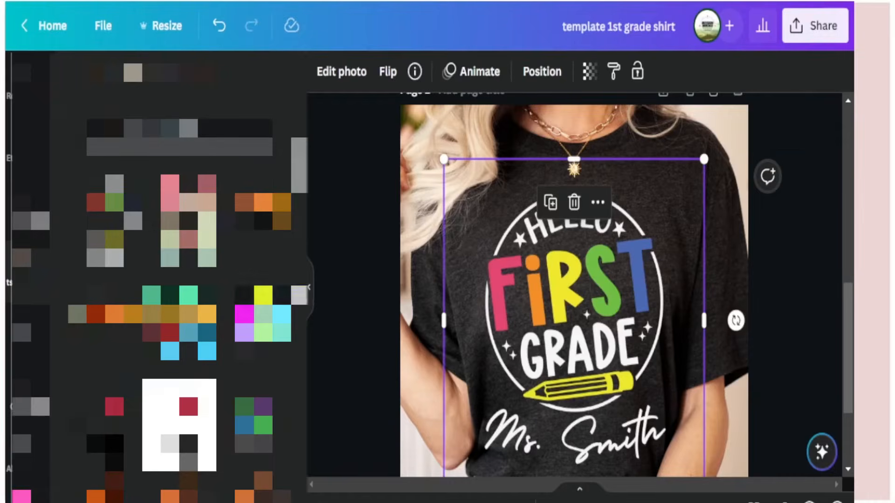
left_click(309, 287)
left_click_drag(318, 159, 364, 216)
left_click_drag(462, 352, 439, 308)
left_click_drag(549, 434, 546, 424)
left_click_drag(422, 332, 426, 325)
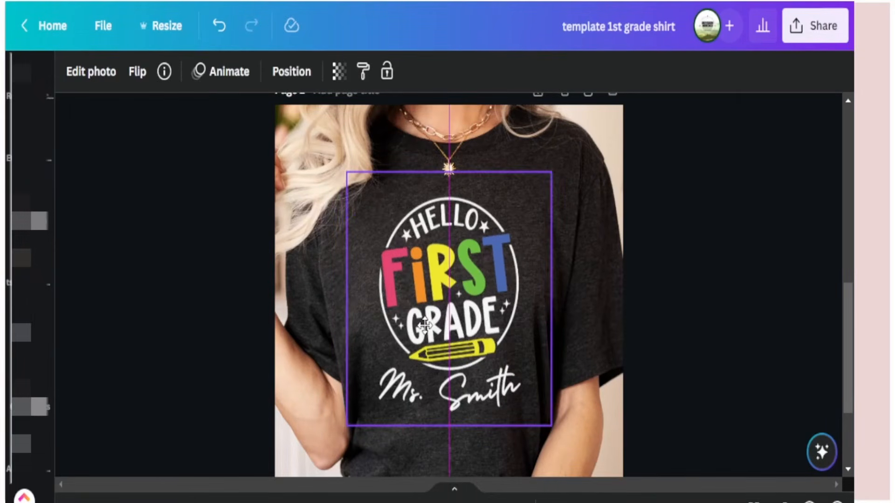
left_click(723, 362)
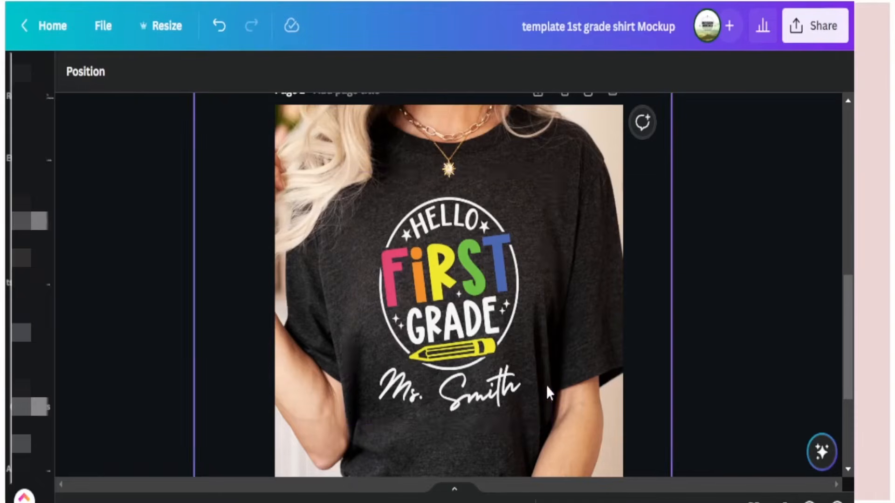
Step: Download only Page 2 of the design as a JPG file
left_click(819, 33)
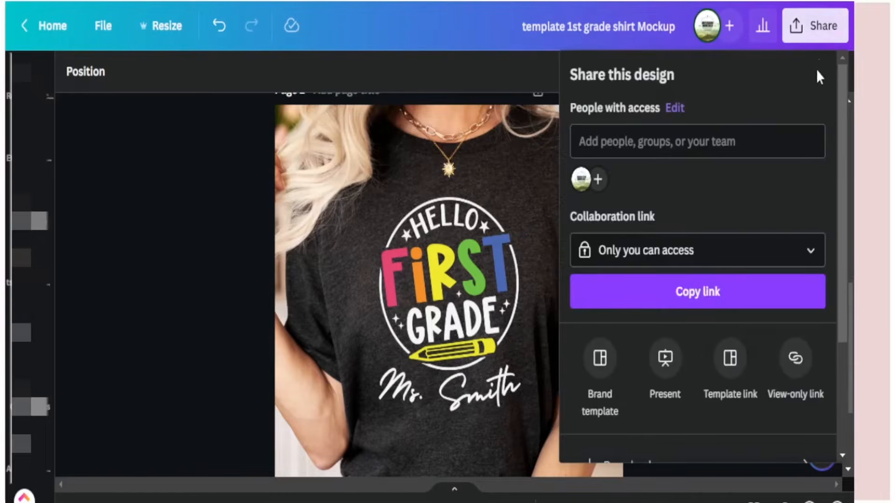
scroll(662, 322, "down", 2)
left_click(655, 380)
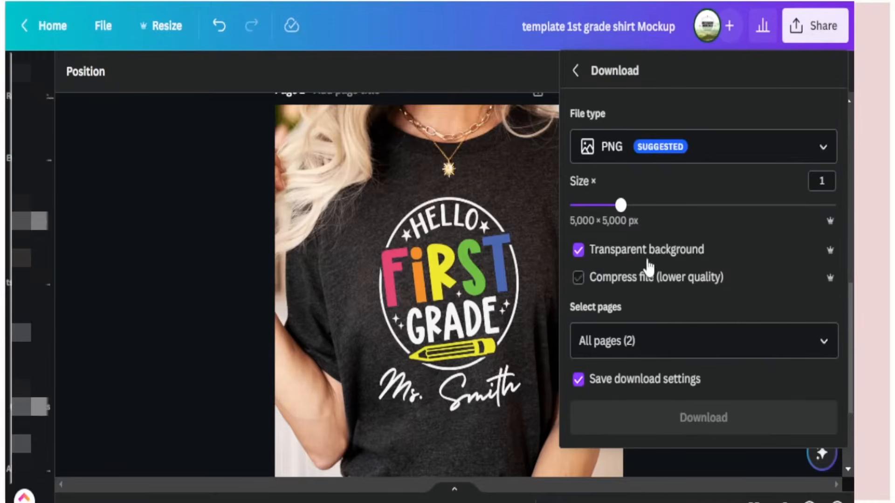
left_click(624, 156)
left_click(634, 46)
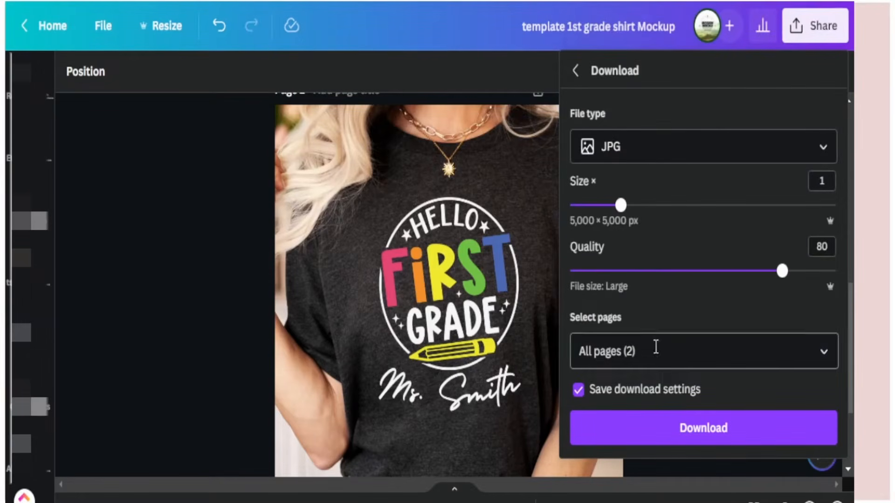
left_click(823, 353)
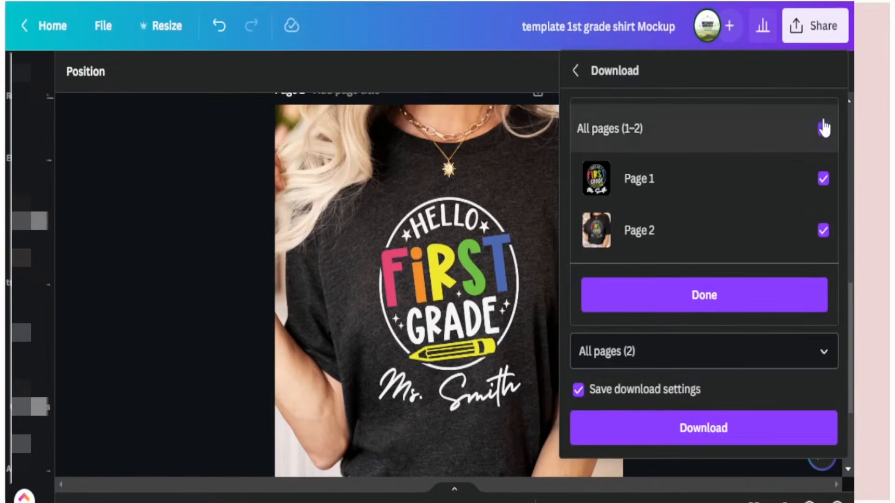
left_click(812, 128)
left_click(811, 230)
left_click(720, 301)
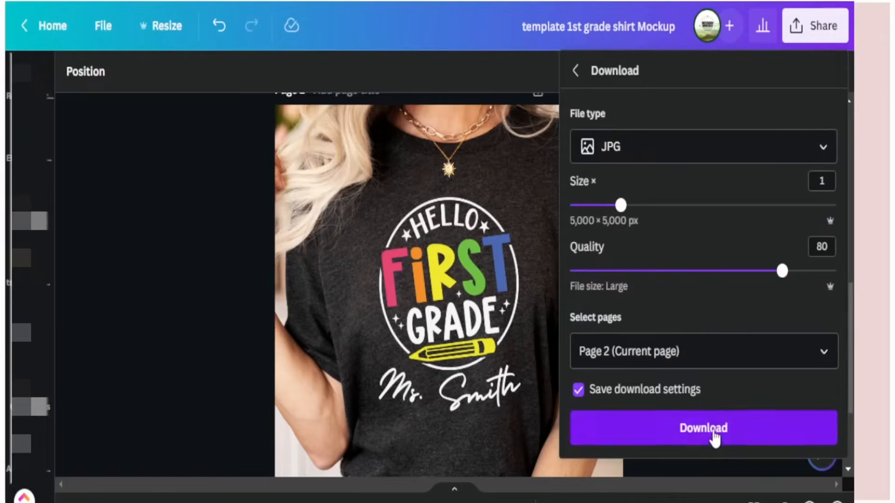
left_click(715, 434)
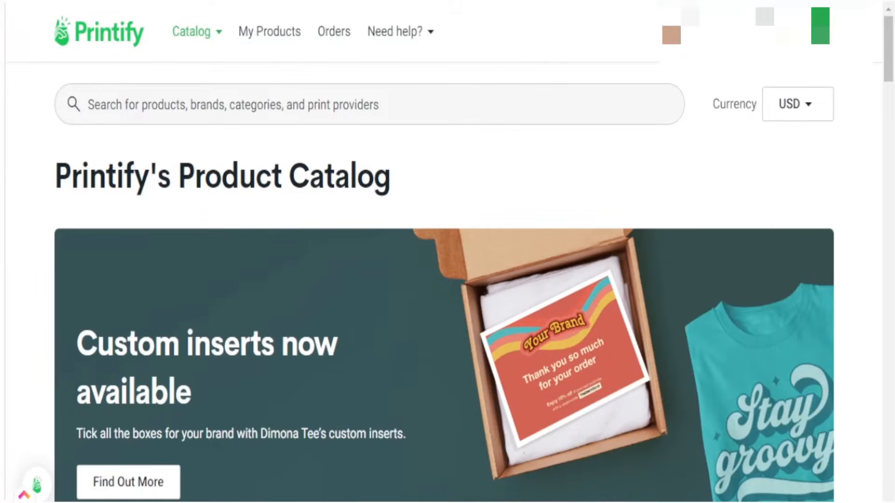
Step: Pick the Unisex Jersey Short Sleeve Tee from women's T-shirts and start designing with Monster Digital
mouse_move(197, 31)
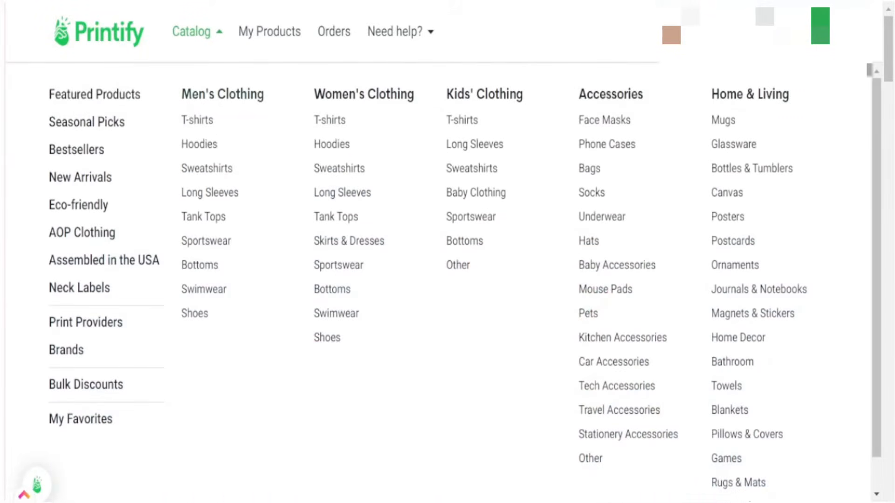
left_click(329, 120)
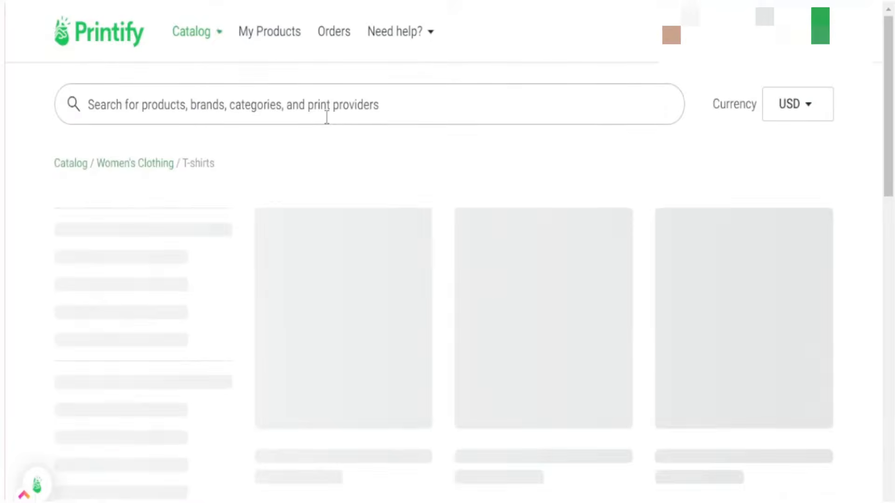
scroll(404, 332, "down", 3)
scroll(404, 332, "down", 4)
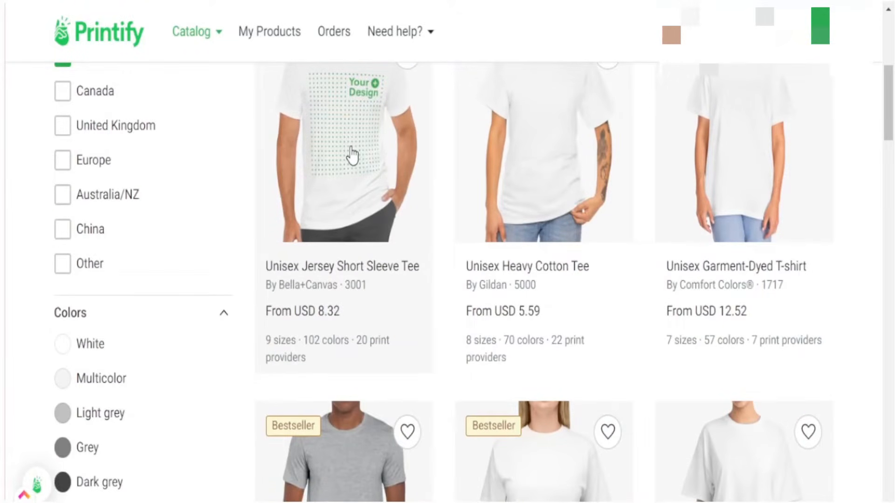
left_click(352, 155)
scroll(601, 300, "down", 6)
scroll(599, 294, "down", 5)
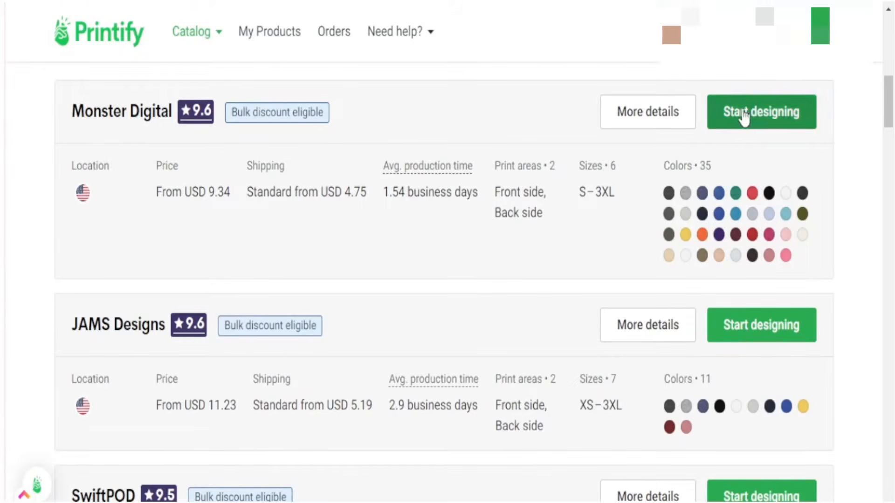
left_click(758, 116)
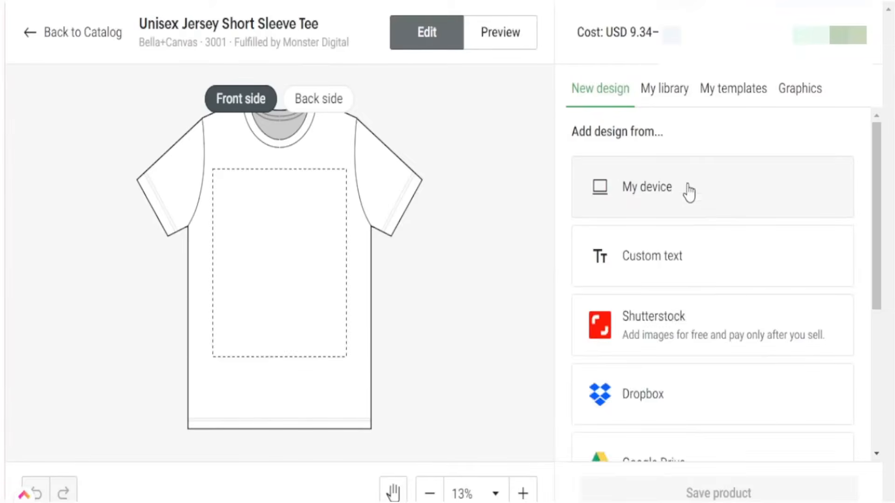
Step: Upload the first-grade design PNG and add Dark Grey Heather, Black and Maroon shirt colours
left_click(627, 192)
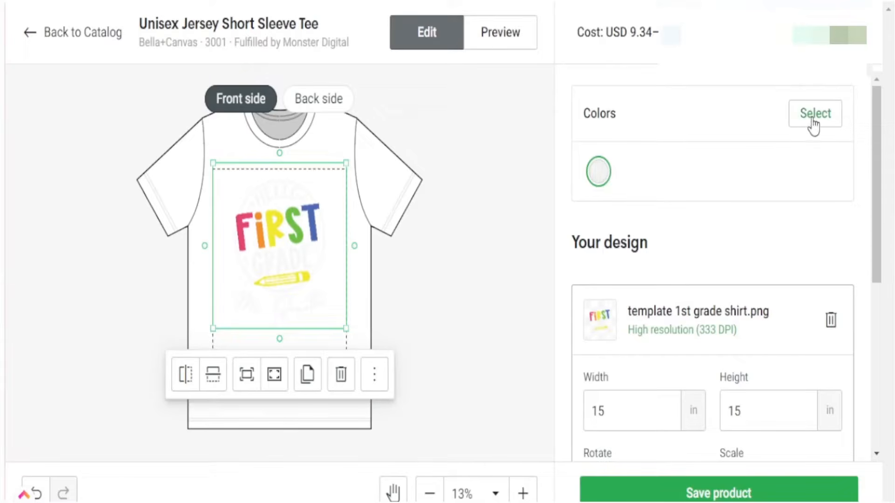
left_click(815, 121)
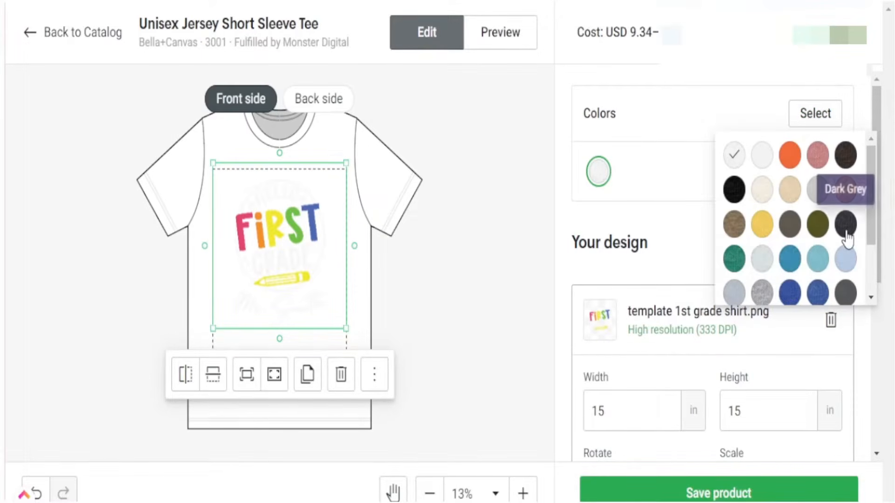
scroll(793, 224, "down", 2)
left_click(734, 247)
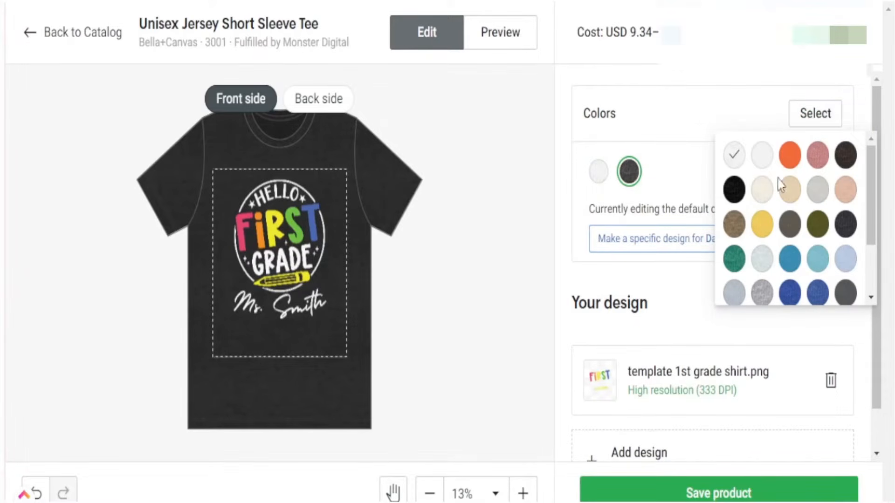
left_click(734, 188)
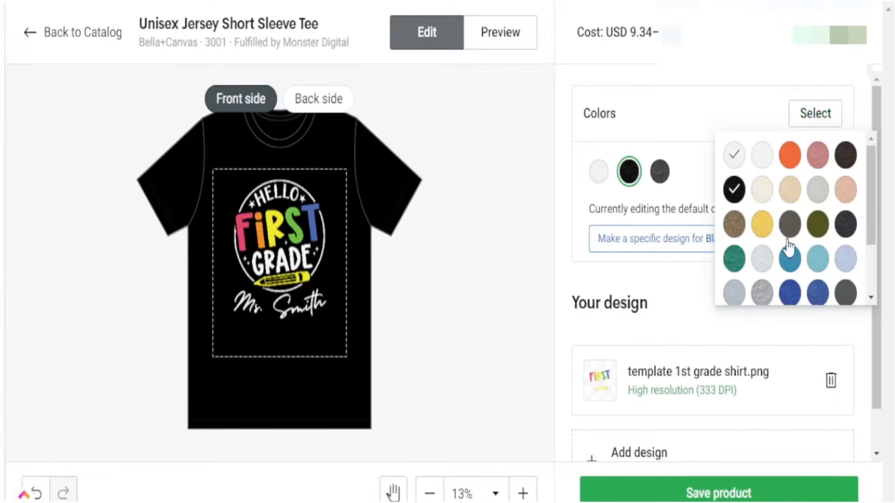
scroll(762, 254, "down", 2)
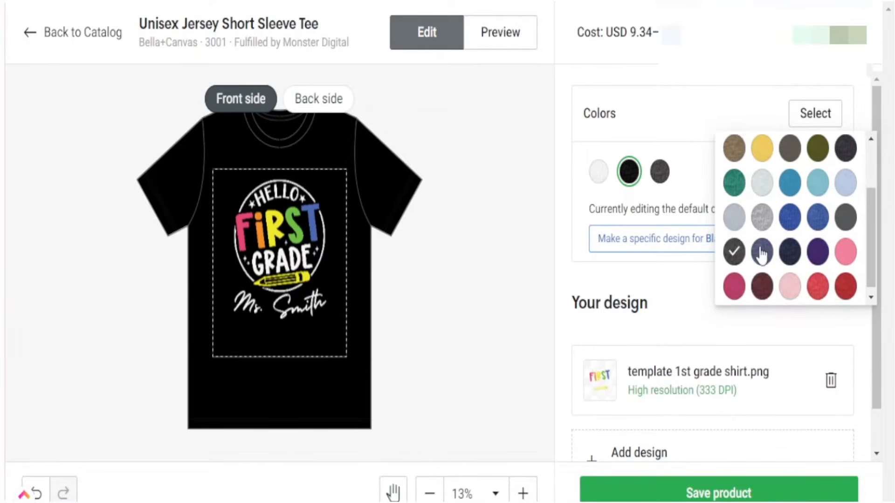
left_click(762, 282)
left_click(707, 140)
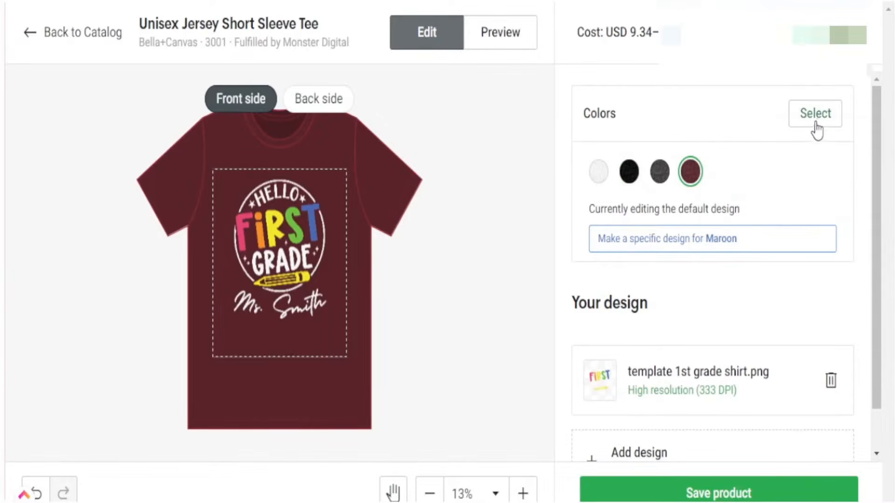
Step: Add Red to the shirt colours and remove White
left_click(817, 120)
scroll(831, 240, "down", 2)
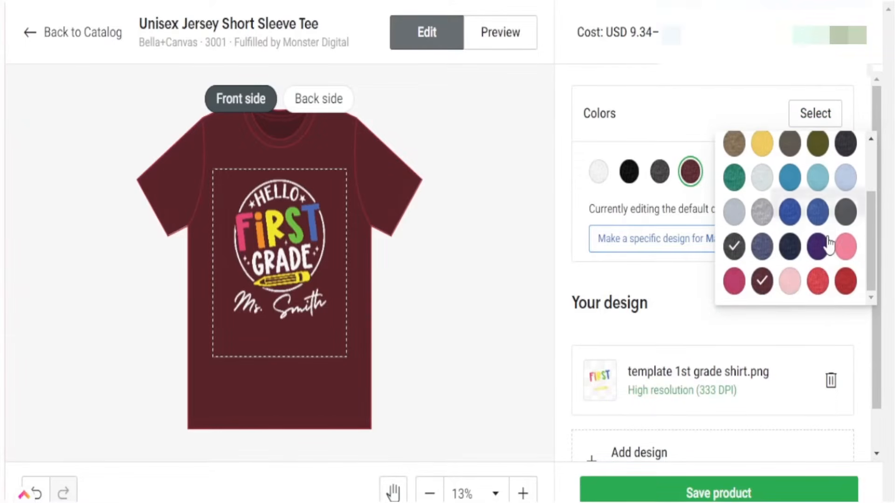
left_click(845, 280)
left_click(695, 157)
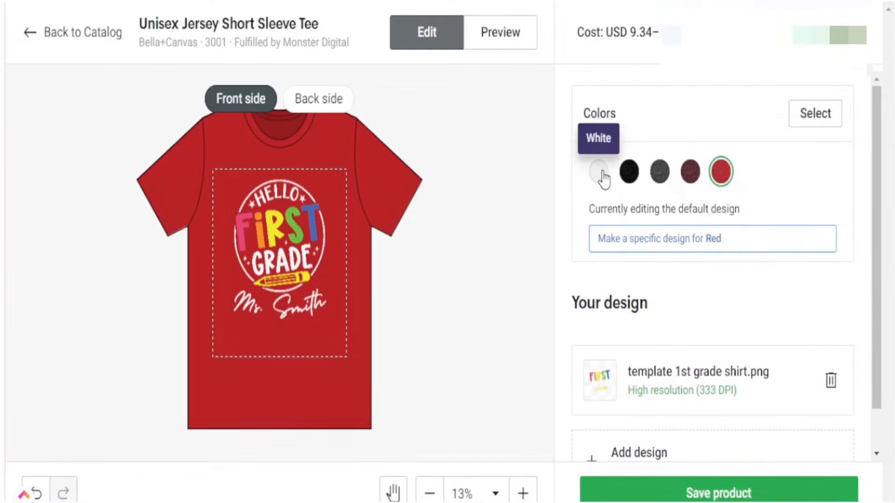
left_click(801, 135)
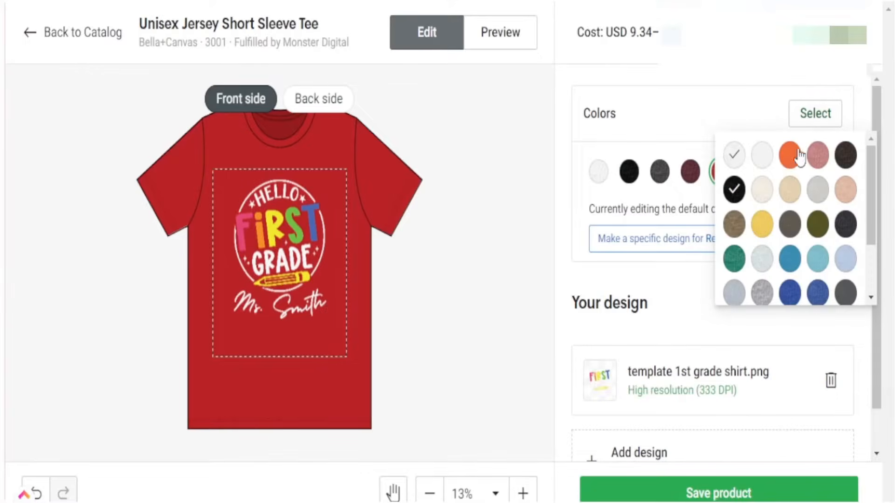
left_click(735, 158)
left_click(678, 111)
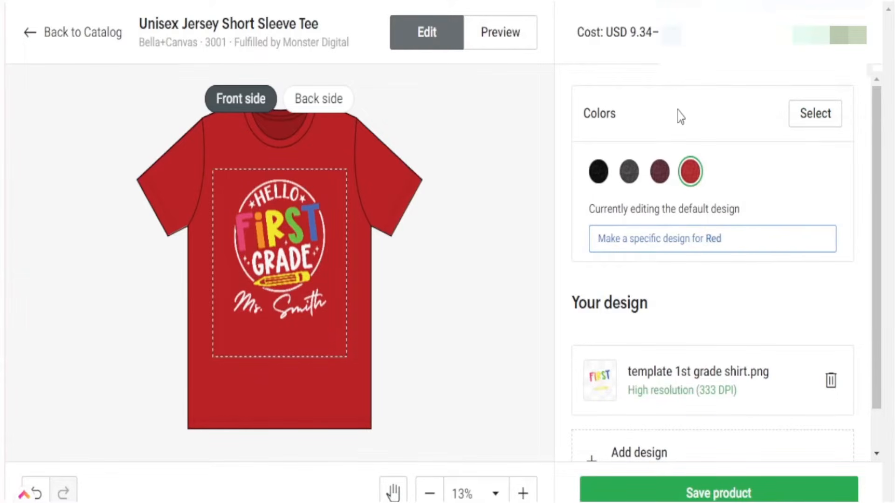
Step: Preview the design on the black, dark grey heather, maroon and red shirts
left_click(599, 174)
left_click(629, 174)
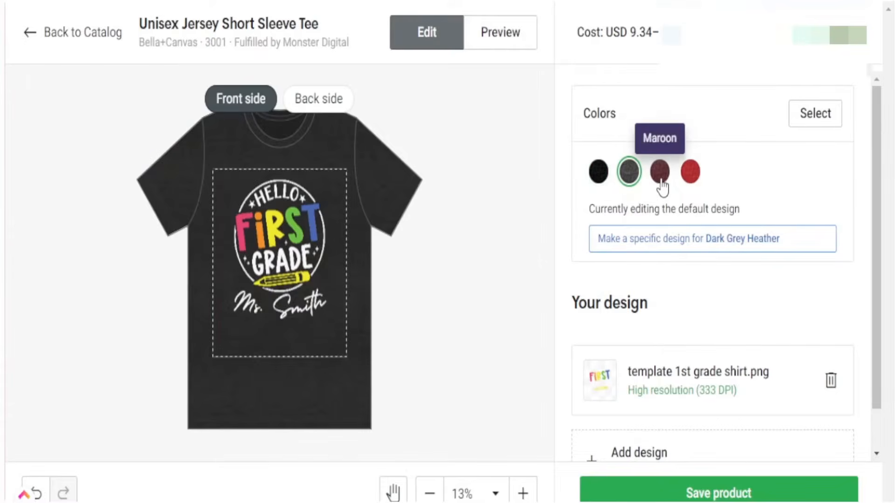
left_click(660, 173)
left_click(690, 172)
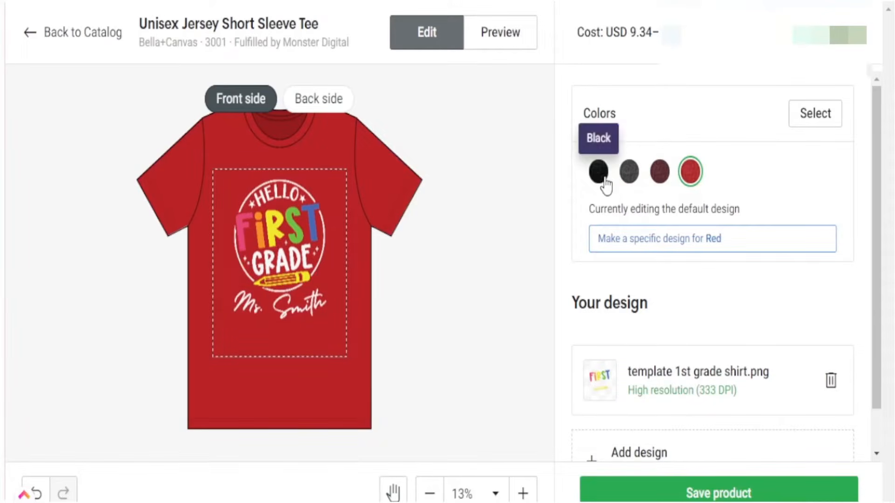
left_click(600, 175)
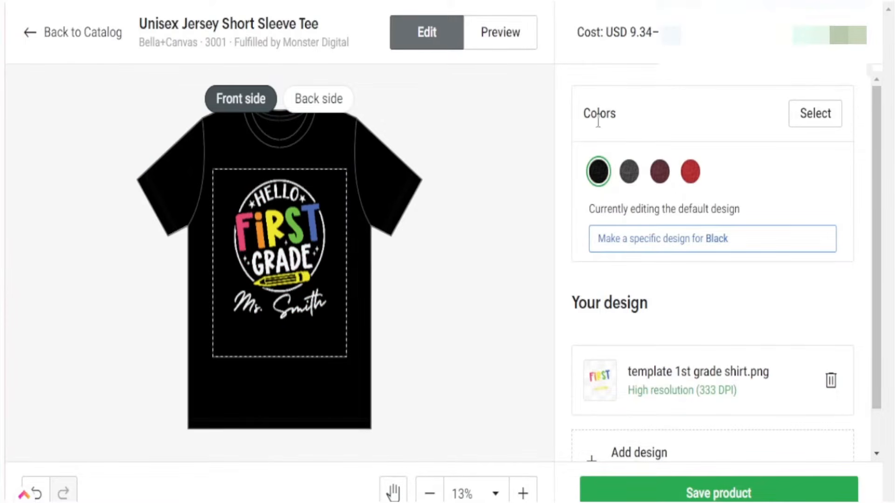
Step: Save the product and review the listing details with USD 15.57 retail price per size
left_click(659, 492)
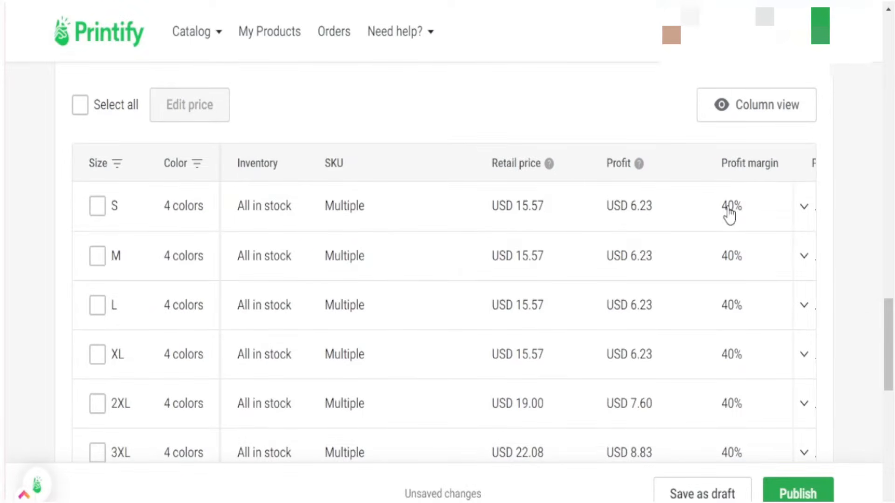
scroll(513, 387, "down", 3)
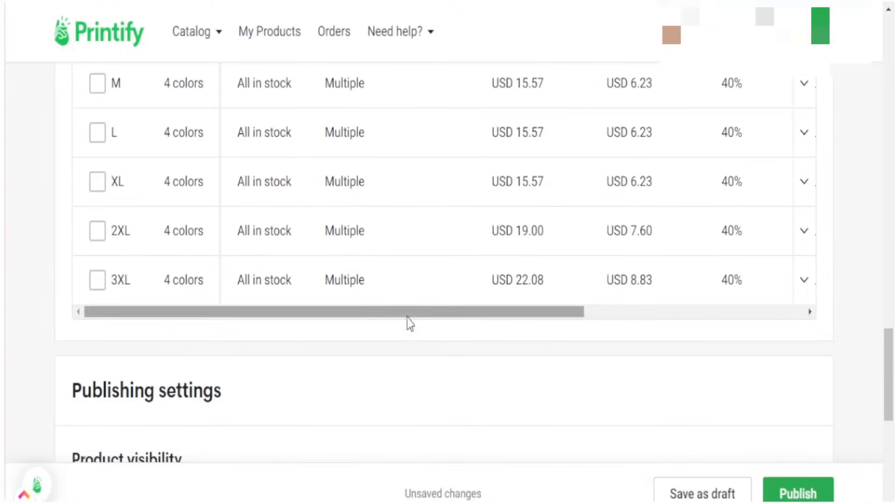
scroll(614, 382, "up", 3)
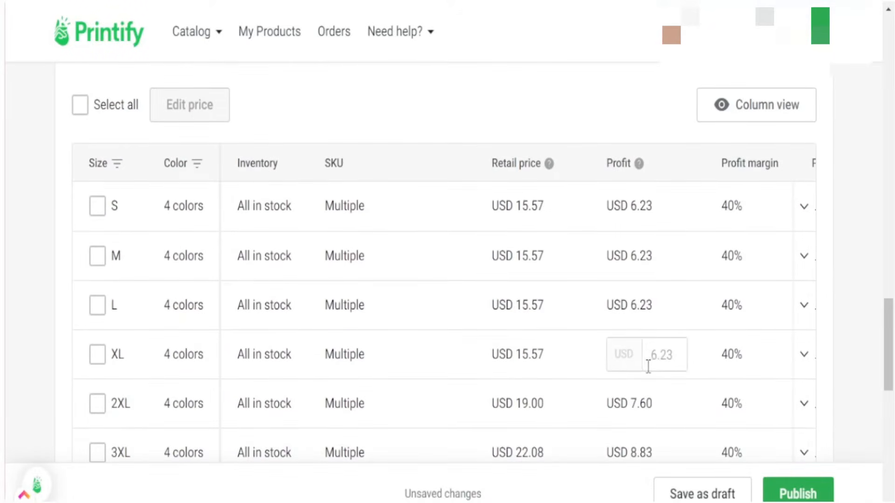
scroll(621, 296, "up", 3)
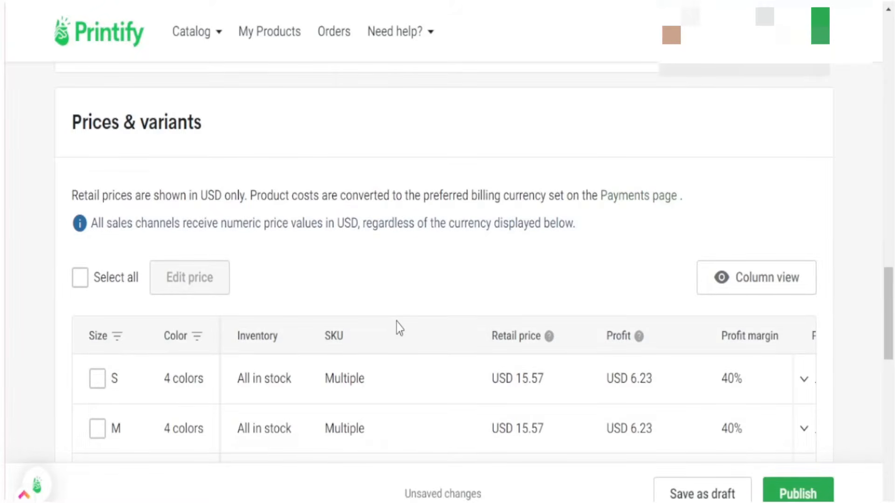
scroll(41, 225, "down", 10)
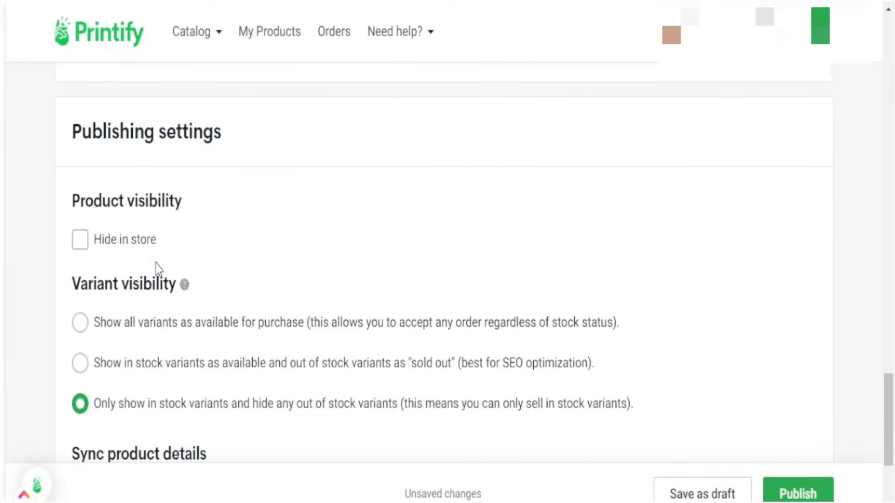
scroll(288, 304, "down", 5)
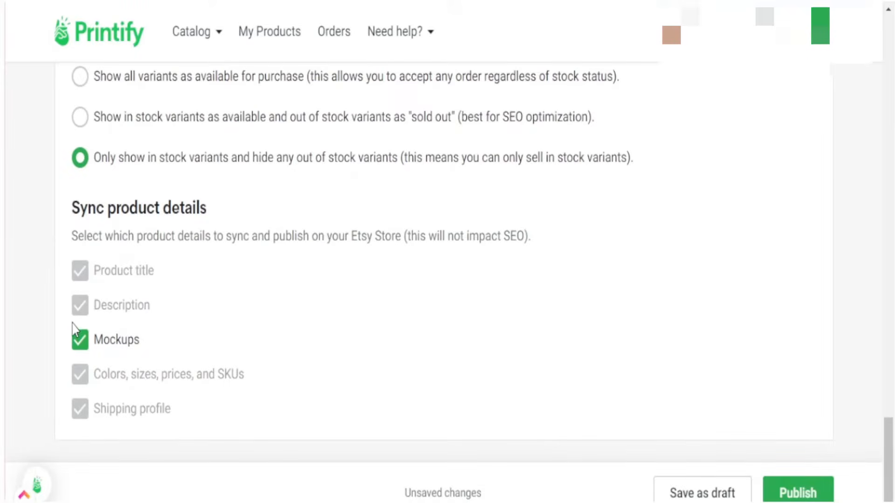
scroll(74, 324, "up", 15)
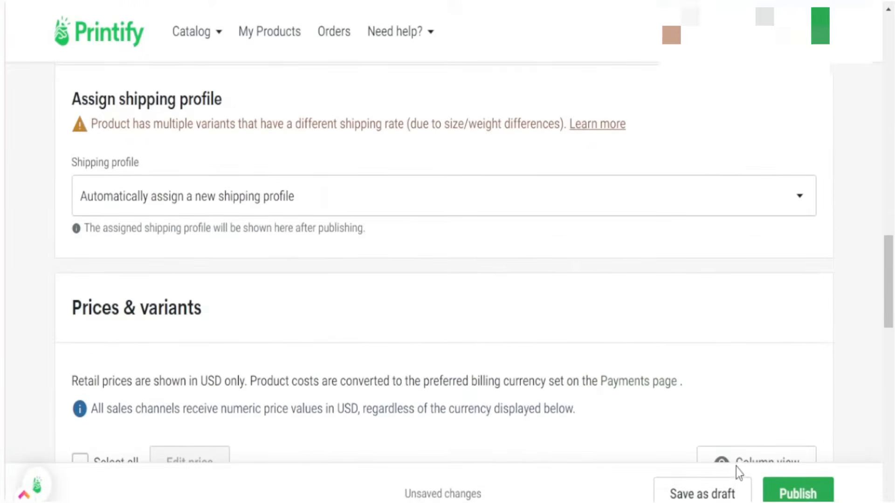
scroll(721, 401, "up", 8)
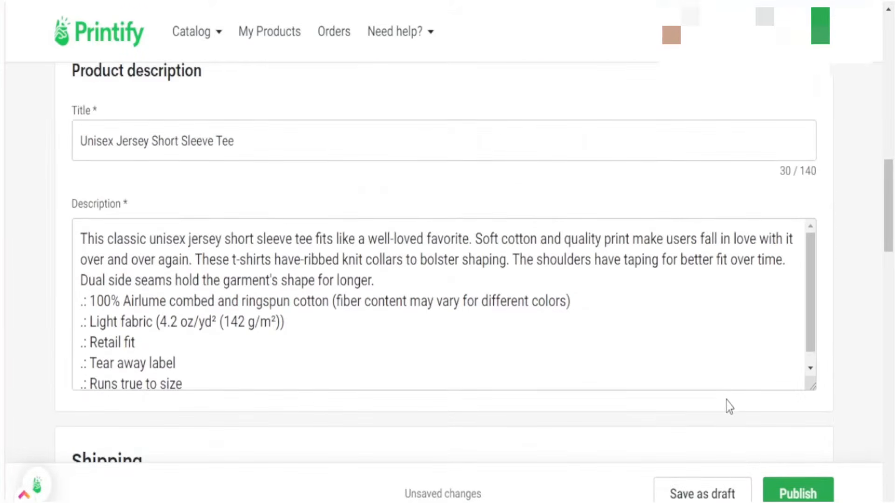
Step: Replace the product title with the Canva design name 'template 1st grade shirt template' and save as draft
triple_click(156, 141)
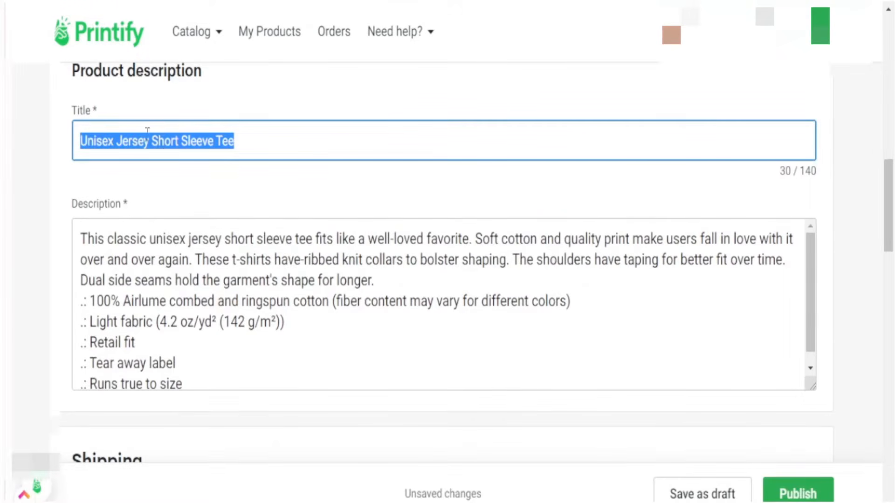
left_click(437, 1)
left_click(614, 34)
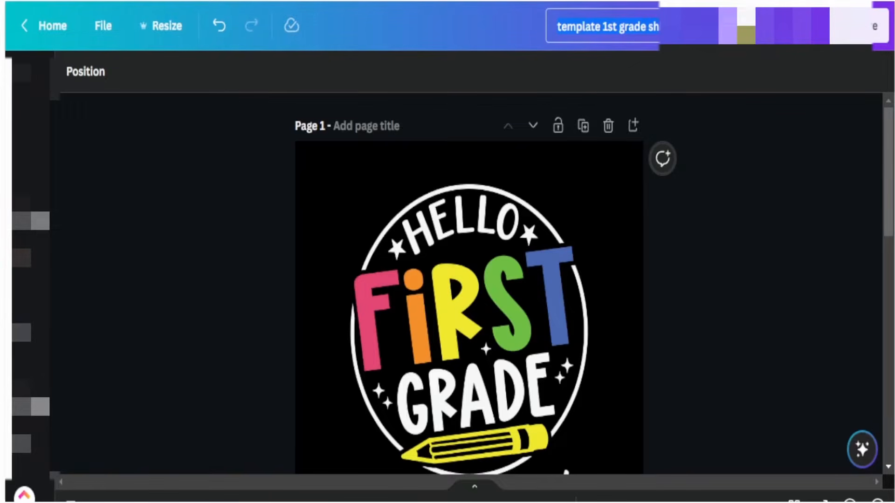
left_click(410, 2)
left_click_drag(254, 145, 62, 142)
type("template 1st grade shirt template")
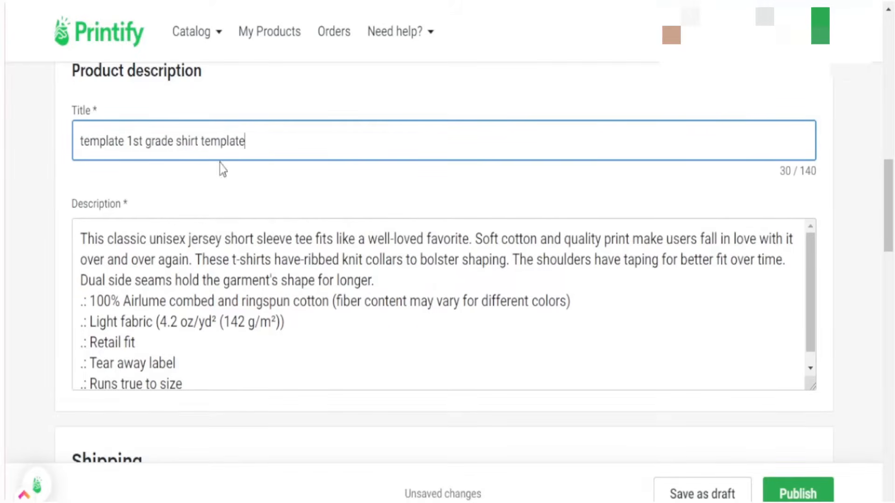
left_click(854, 229)
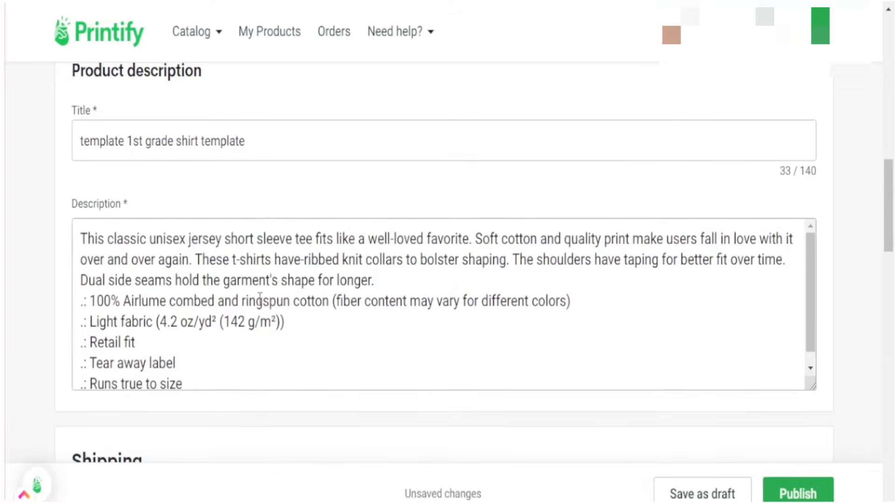
left_click(201, 301)
left_click(700, 495)
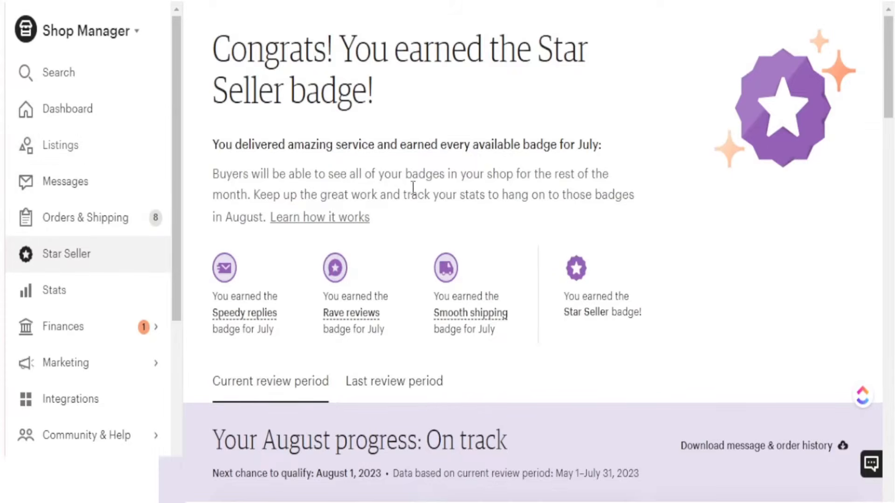
Step: Start a new listing from Etsy Shop Manager with Add a listing
left_click(802, 30)
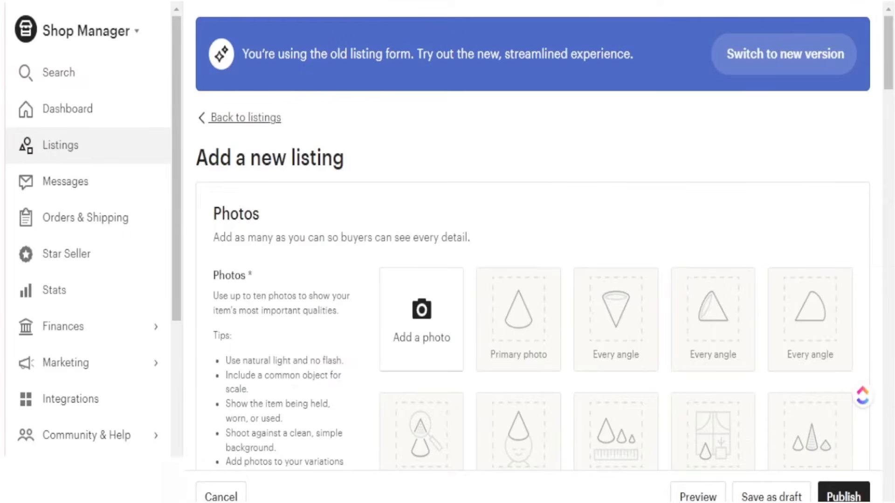
scroll(201, 361, "down", 2)
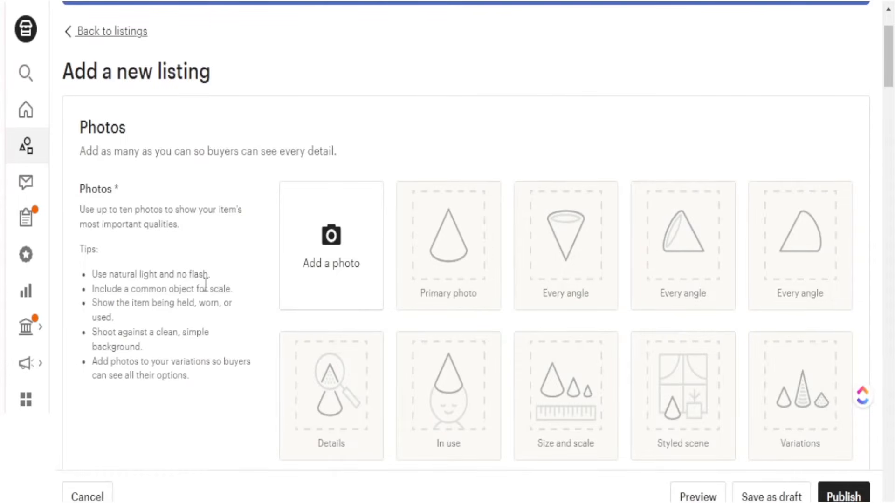
left_click(328, 283)
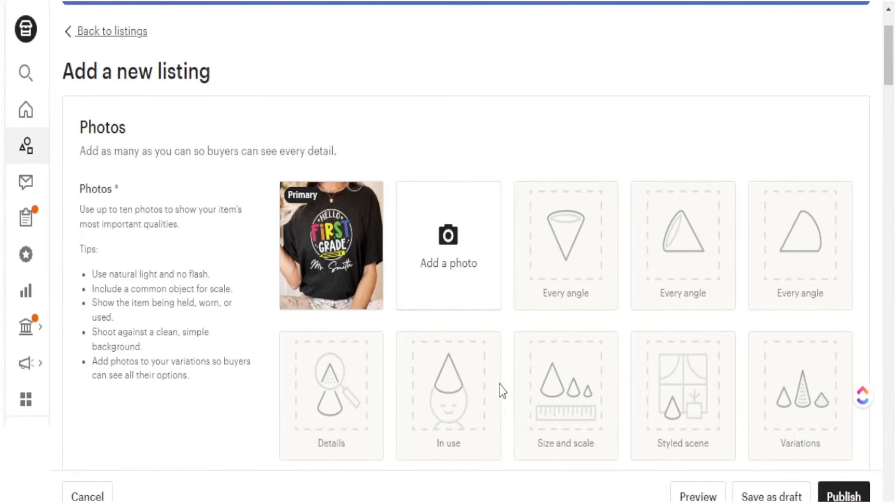
mouse_move(322, 205)
scroll(501, 280, "down", 9)
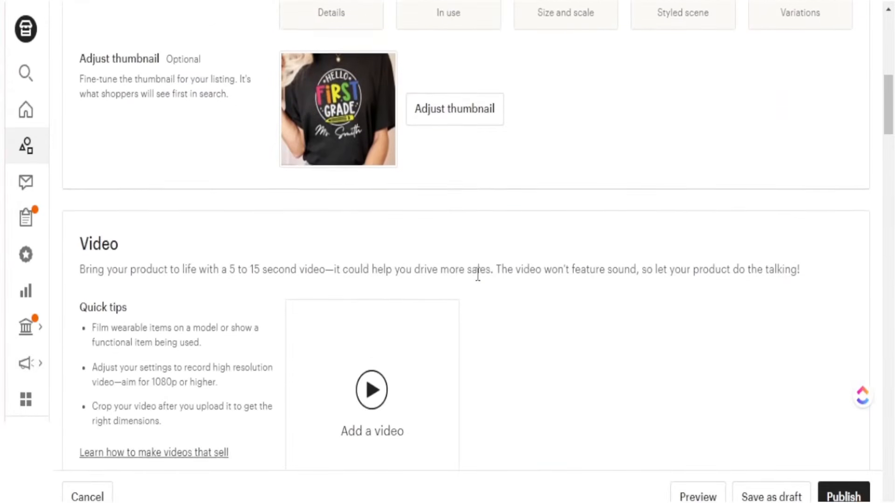
scroll(476, 280, "down", 6)
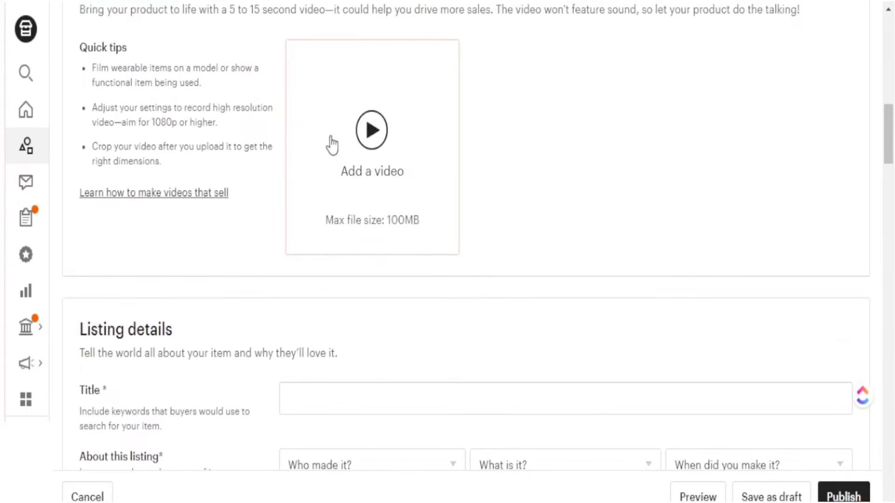
Step: Paste the prepared Custom Teacher Shirt title into the listing's Title field
scroll(396, 262, "down", 4)
left_click(315, 226)
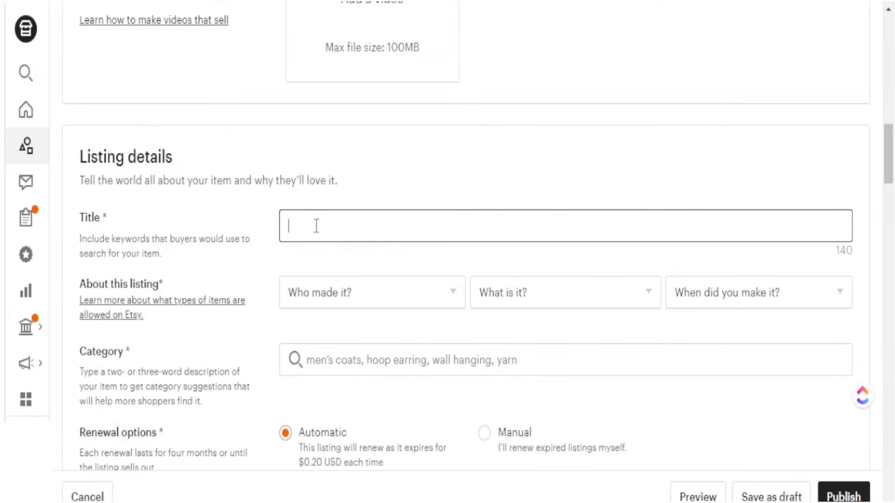
type("Custom Teacher Shirt,1st Grade Teacher Team Shirt,Personalized School Gift,Customized Name Teacher Tee,First Grade Shirt,Elementary Teacher")
left_click(530, 183)
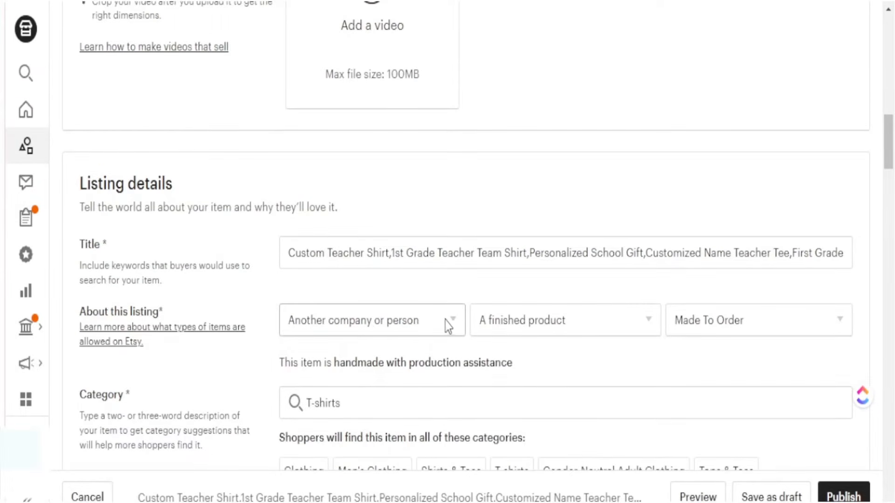
Step: Confirm the listing is a made-to-order finished product made by another company
left_click(451, 318)
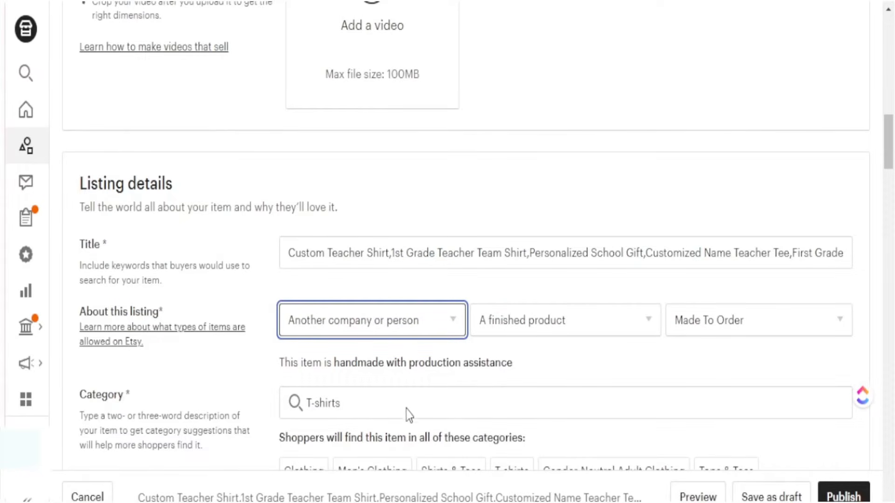
left_click(404, 286)
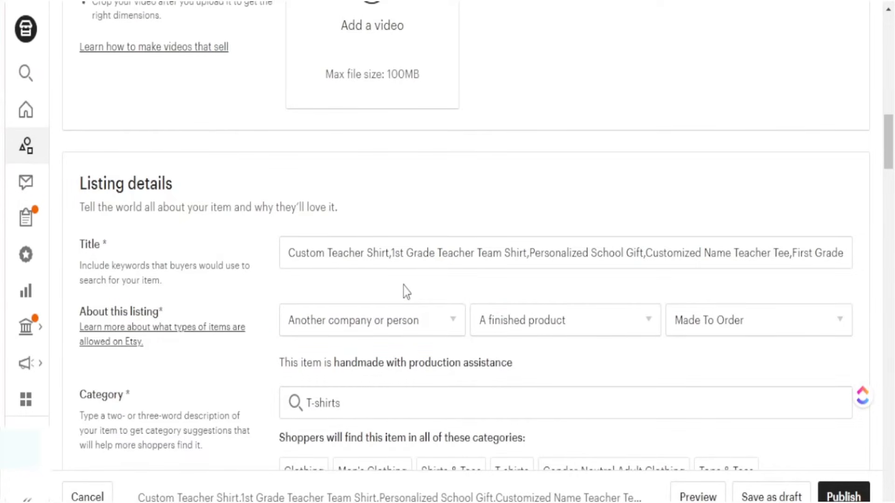
left_click(645, 325)
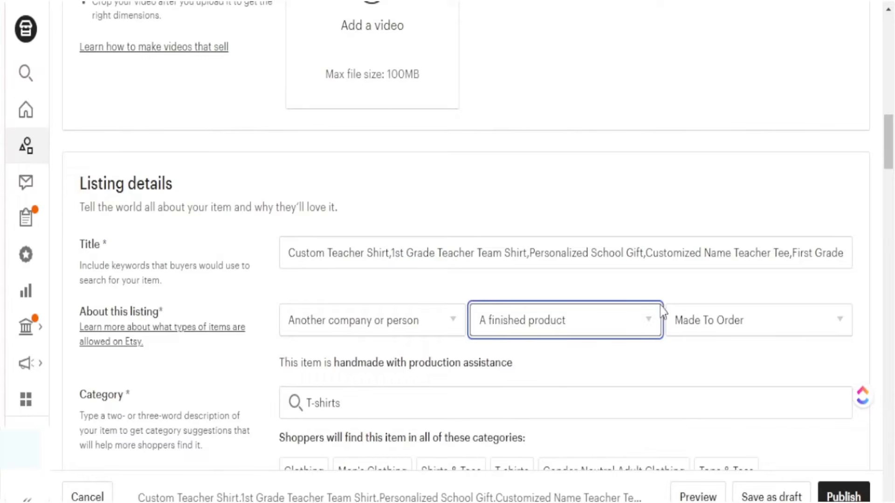
left_click(670, 286)
left_click(845, 323)
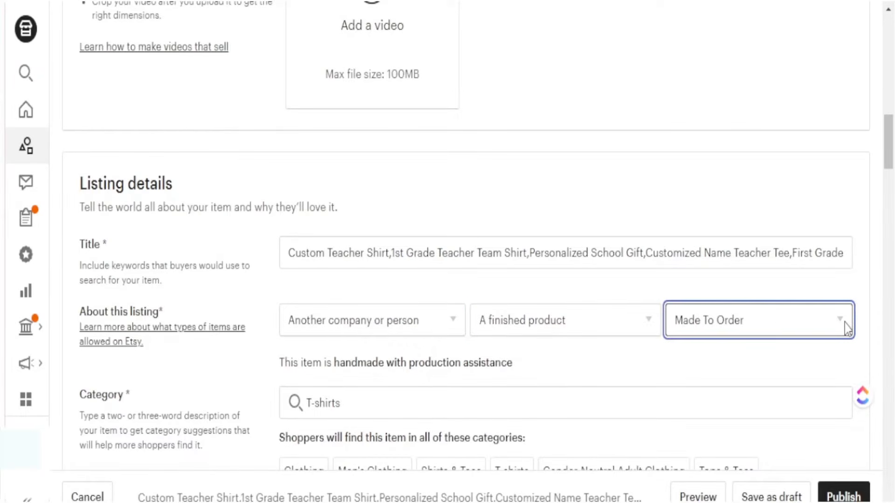
left_click(798, 283)
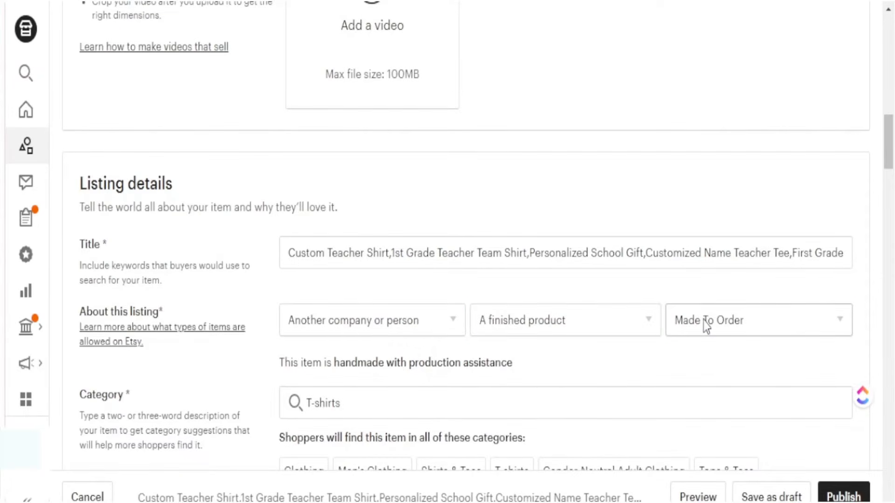
Step: Replace the T-shirts category with Graphic Tees
left_click(349, 407)
scroll(345, 387, "down", 2)
left_click_drag(342, 318, 305, 329)
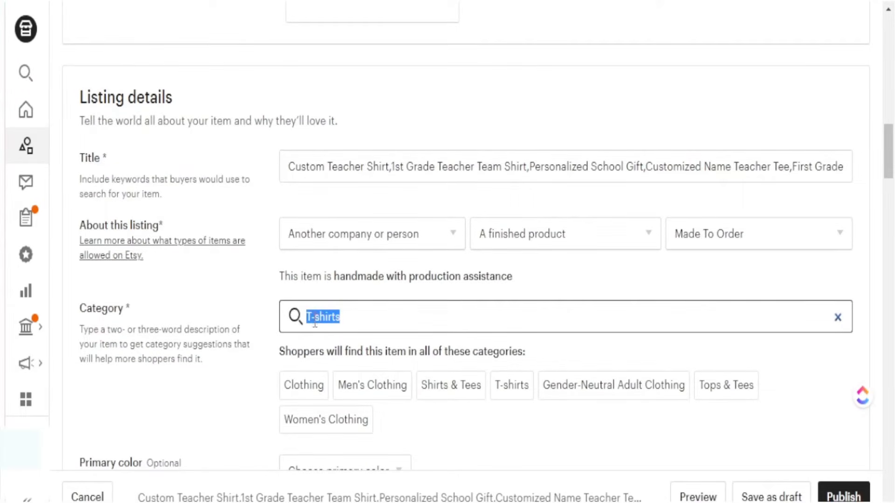
key("BackSpace")
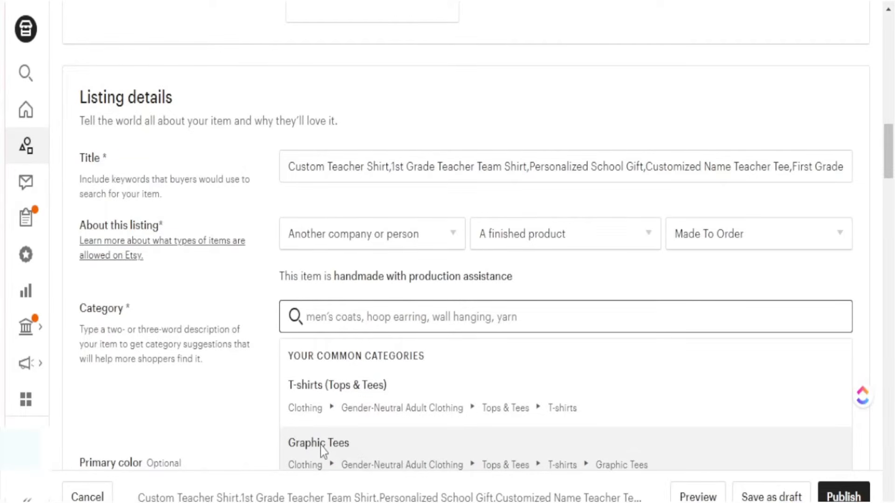
scroll(311, 280, "up", 10)
scroll(273, 305, "down", 3)
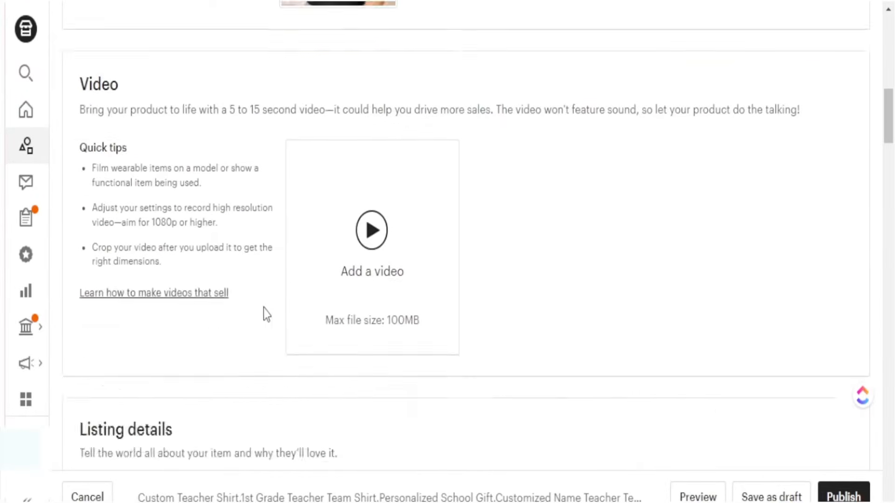
scroll(273, 305, "down", 8)
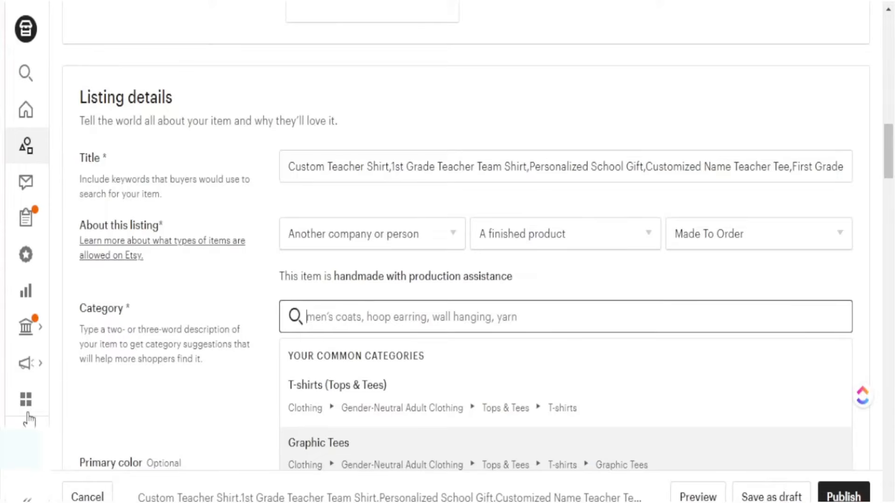
left_click(309, 446)
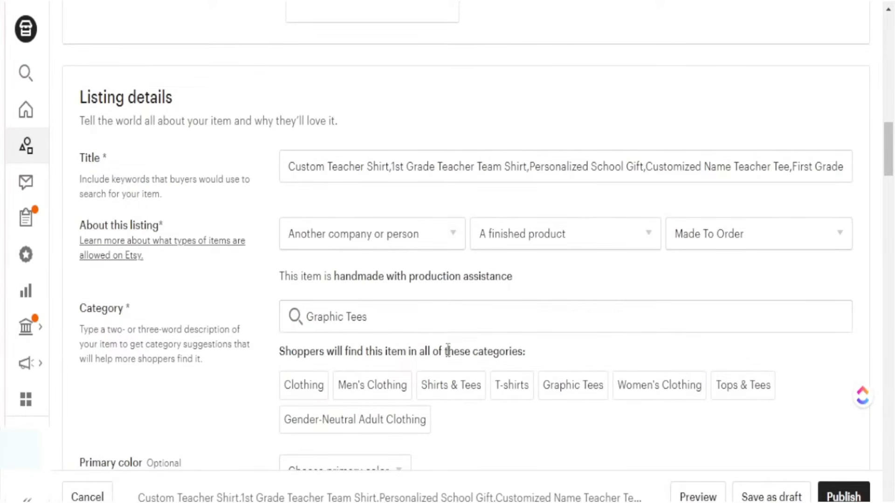
scroll(455, 362, "down", 4)
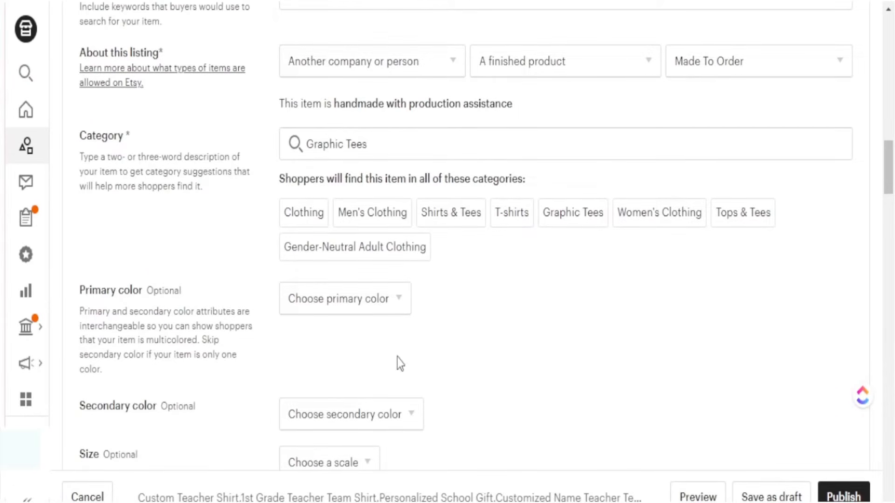
Step: Review the sleeve length and neckline attributes of the listing
scroll(449, 359, "down", 4)
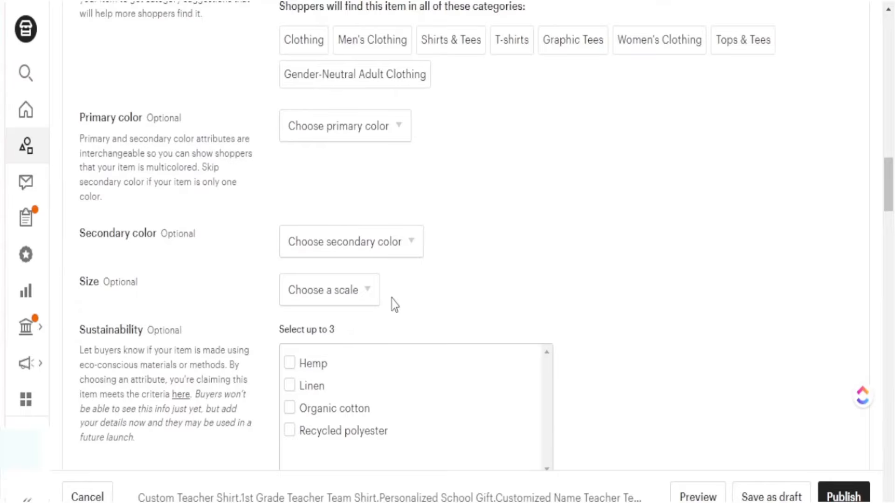
scroll(223, 353, "down", 6)
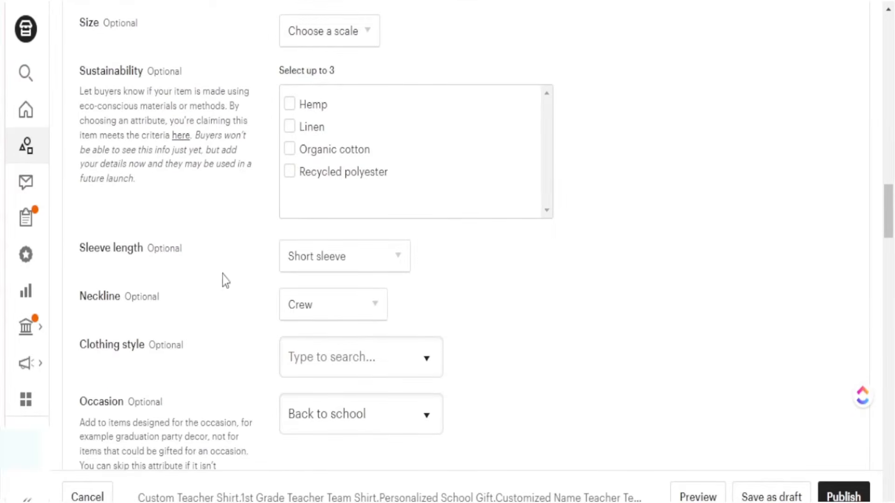
left_click(397, 264)
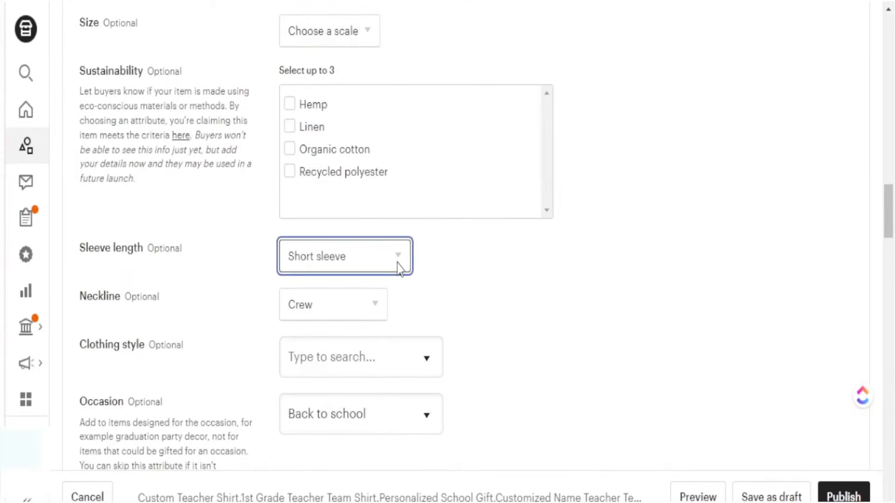
left_click(440, 299)
left_click(351, 309)
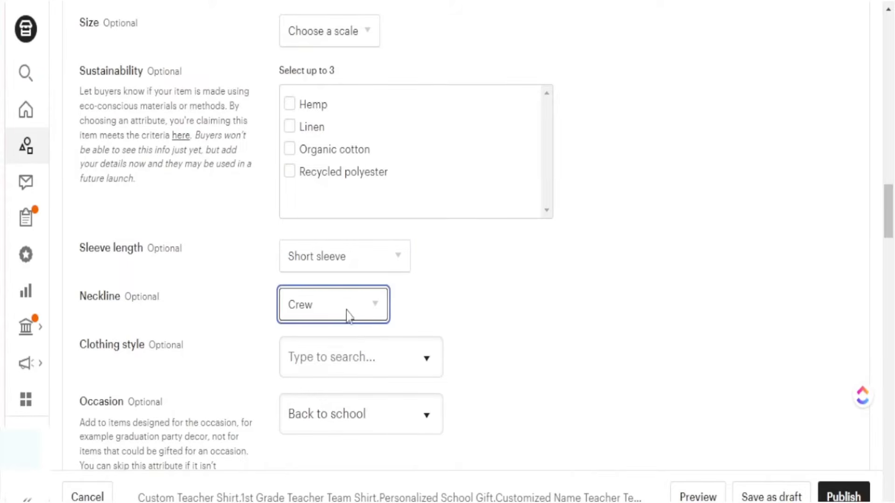
left_click(417, 296)
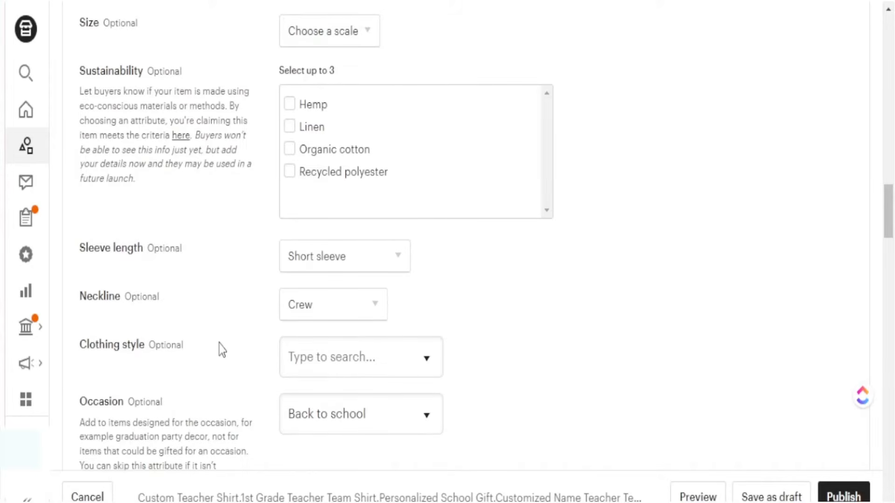
Step: Set the Graphic attribute to Inspirational saying
scroll(220, 347, "down", 3)
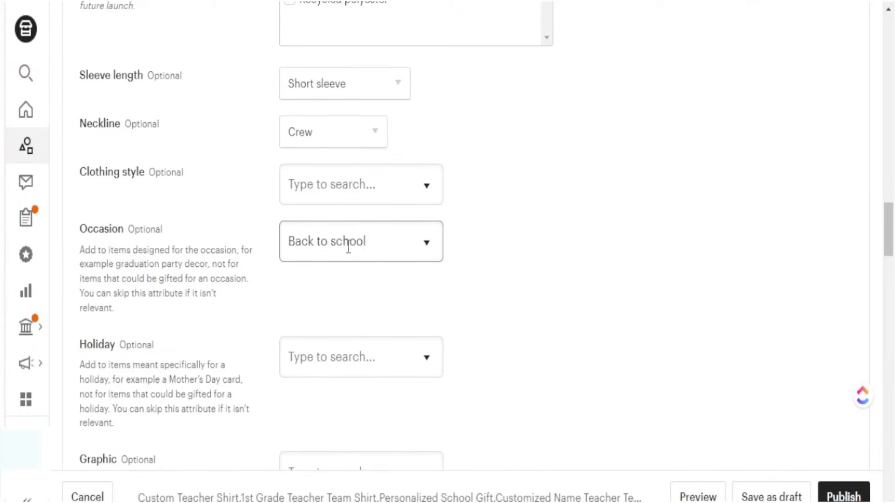
scroll(569, 291, "down", 2)
scroll(564, 302, "down", 1)
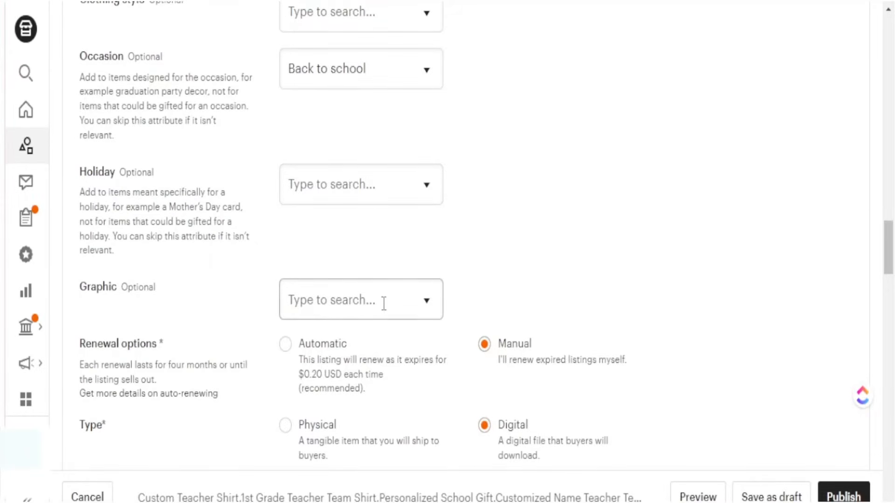
left_click(426, 300)
scroll(528, 274, "down", 2)
scroll(330, 359, "down", 6)
scroll(352, 368, "down", 4)
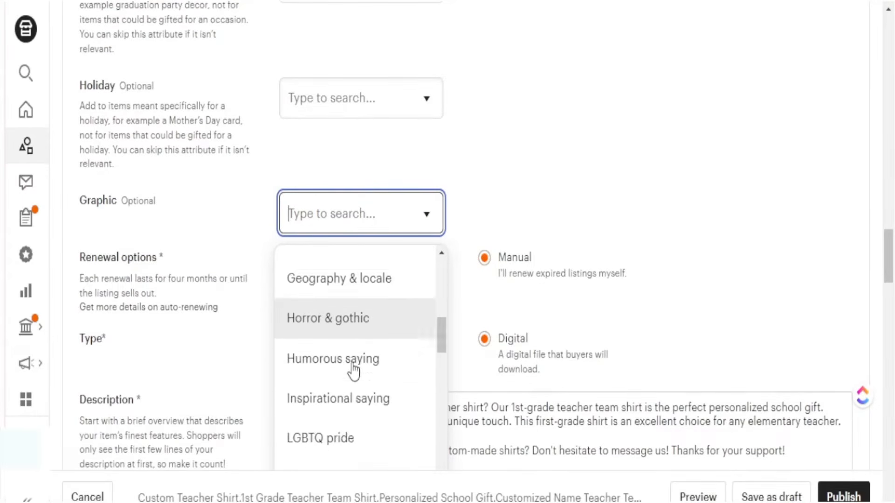
left_click(354, 365)
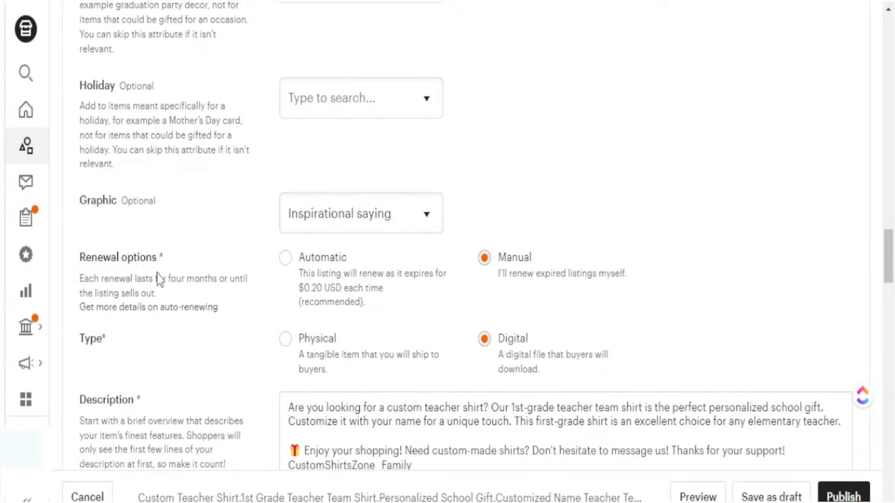
Step: Note the renewal options and change the listing type to Physical
left_click_drag(161, 259, 78, 259)
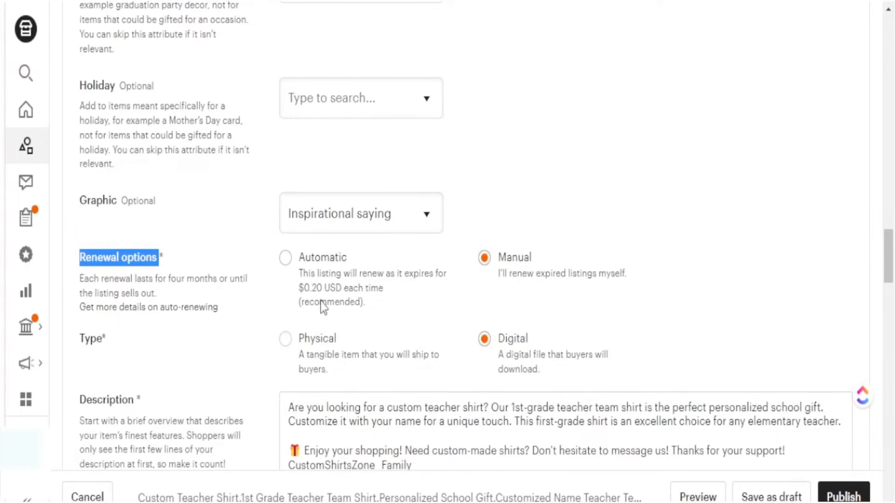
left_click_drag(379, 301, 299, 274)
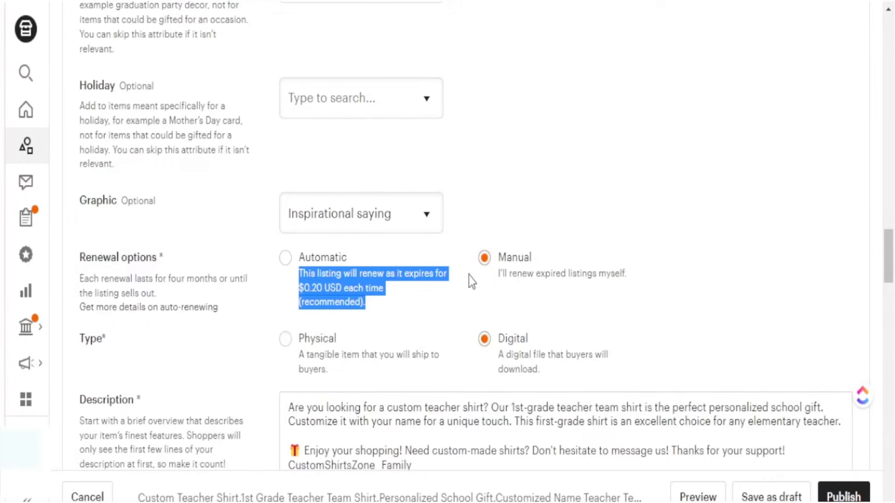
left_click(543, 235)
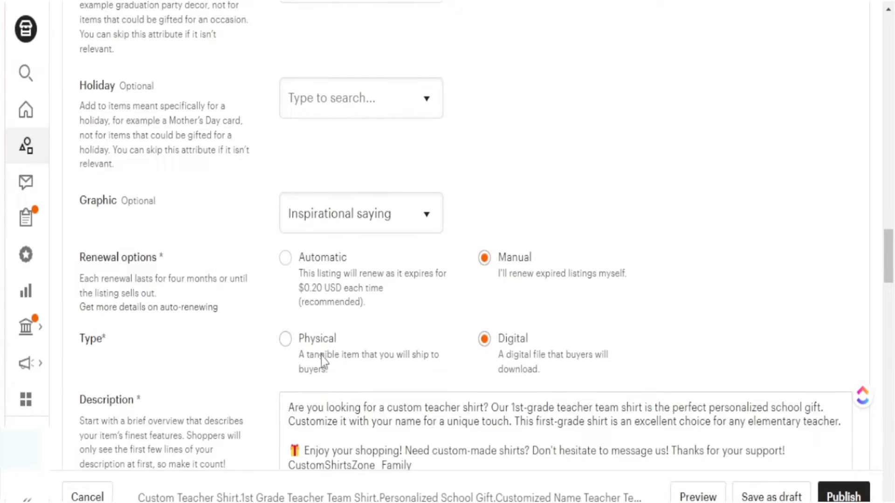
left_click(286, 339)
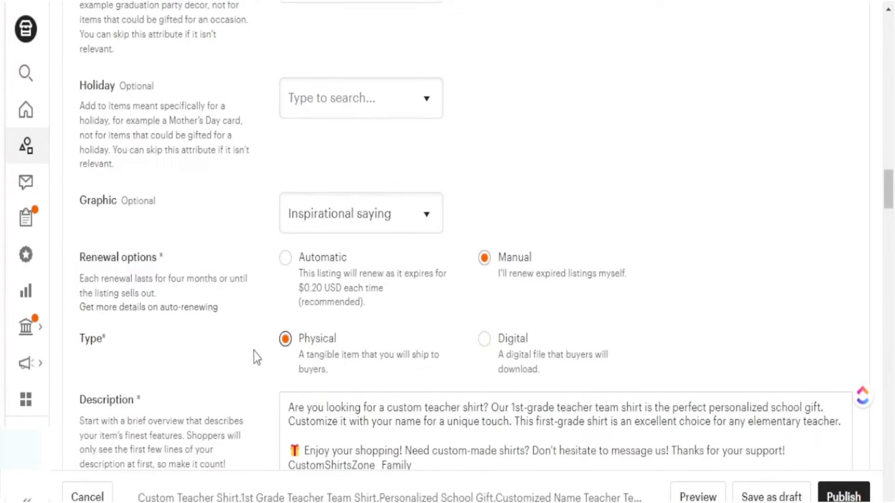
scroll(272, 328, "down", 5)
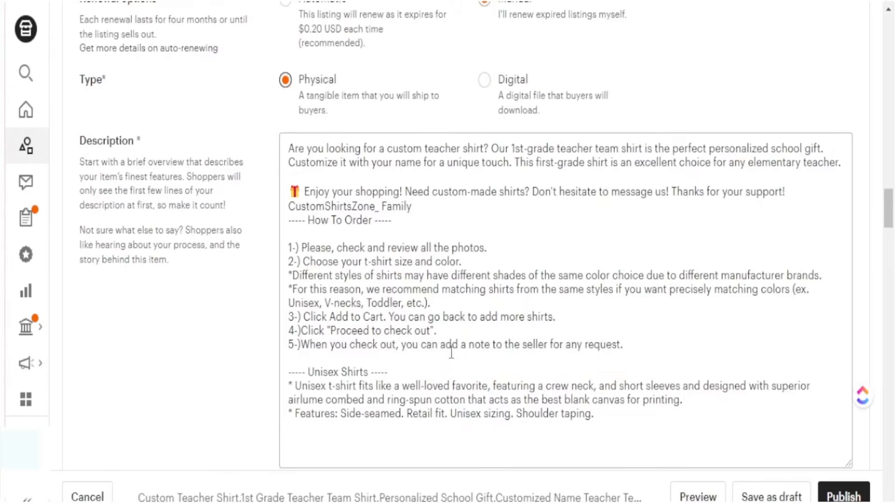
left_click_drag(842, 163, 287, 154)
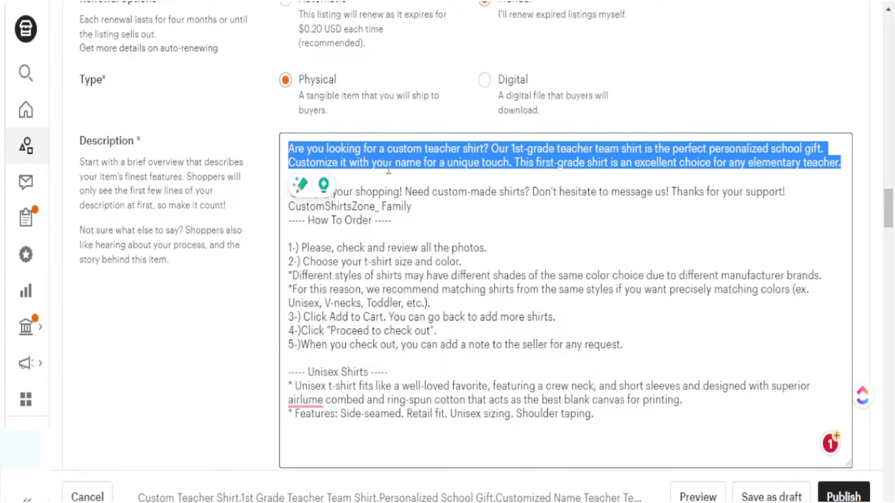
left_click(518, 218)
left_click_drag(290, 192, 613, 414)
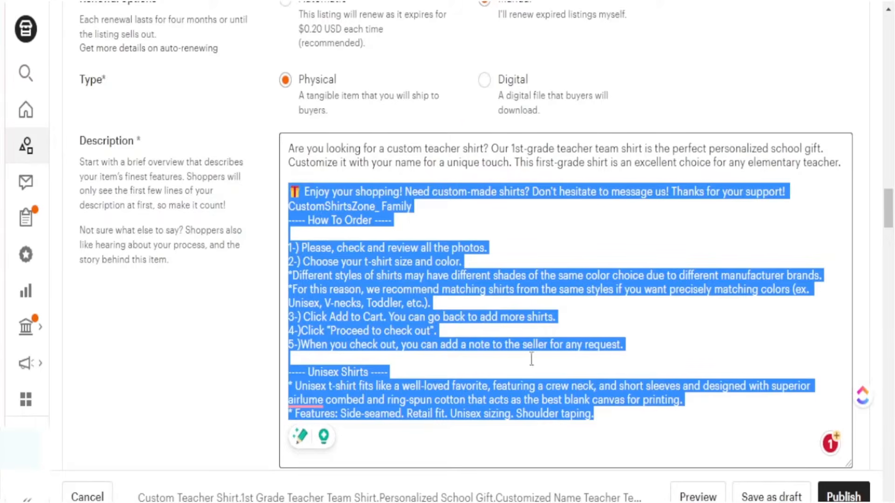
left_click(264, 313)
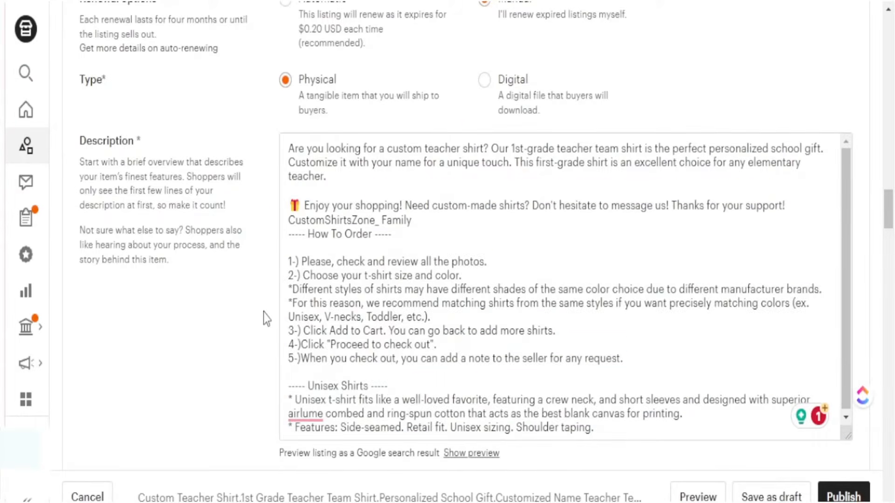
scroll(256, 289, "down", 3)
scroll(196, 294, "down", 3)
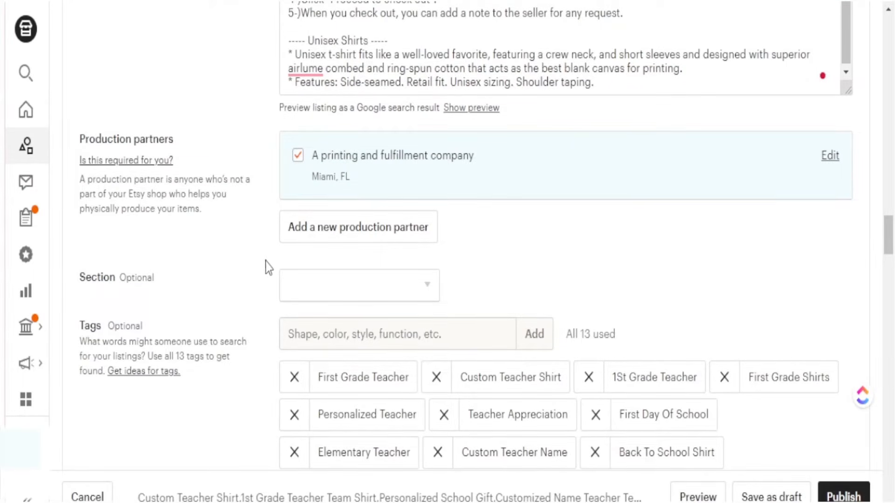
scroll(265, 262, "down", 2)
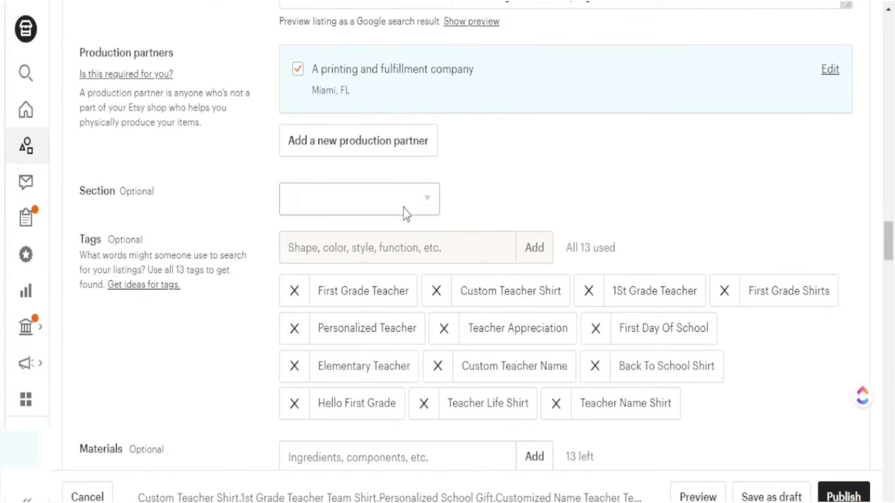
scroll(577, 323, "down", 2)
left_click_drag(702, 331, 331, 216)
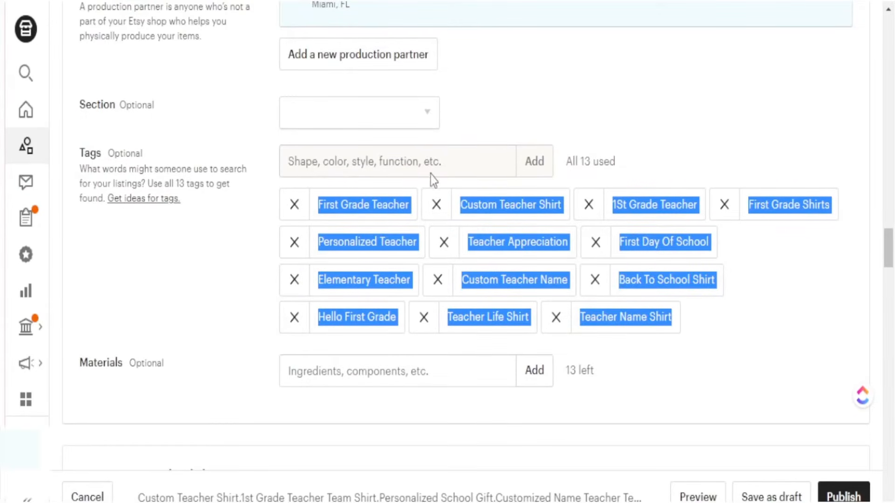
left_click(749, 334)
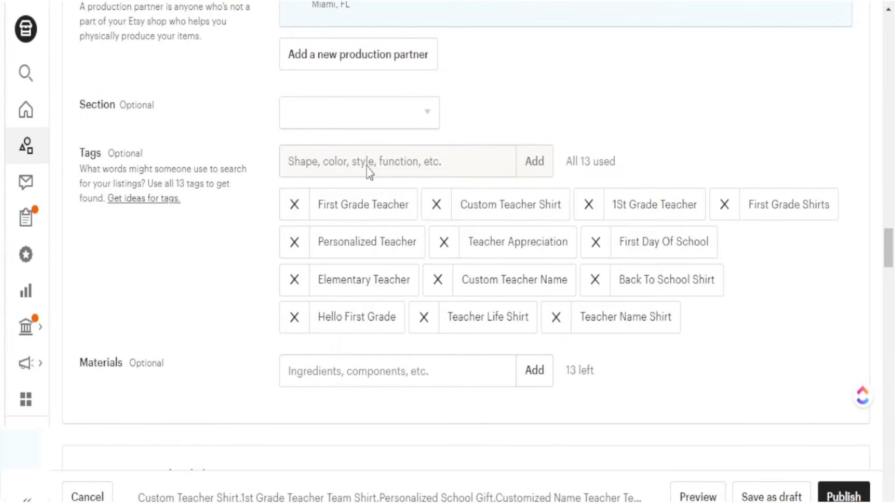
scroll(428, 299, "down", 4)
scroll(182, 218, "down", 4)
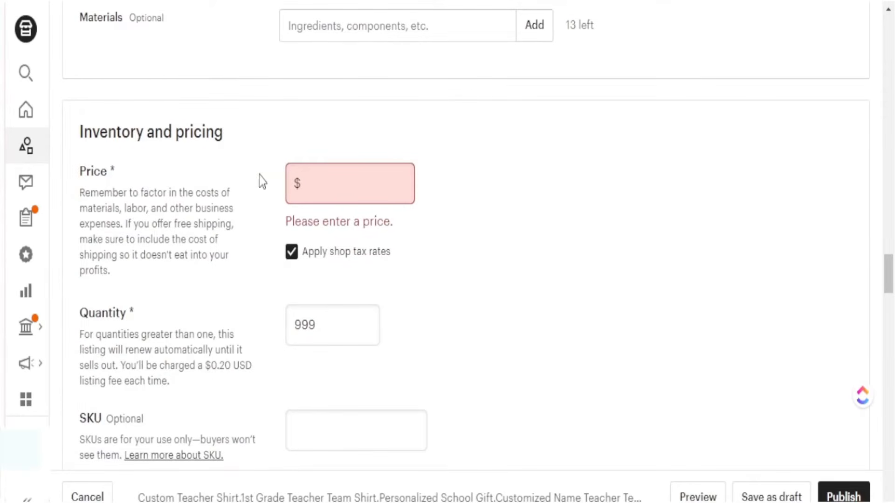
Step: Price the listing at $19.99
left_click(337, 186)
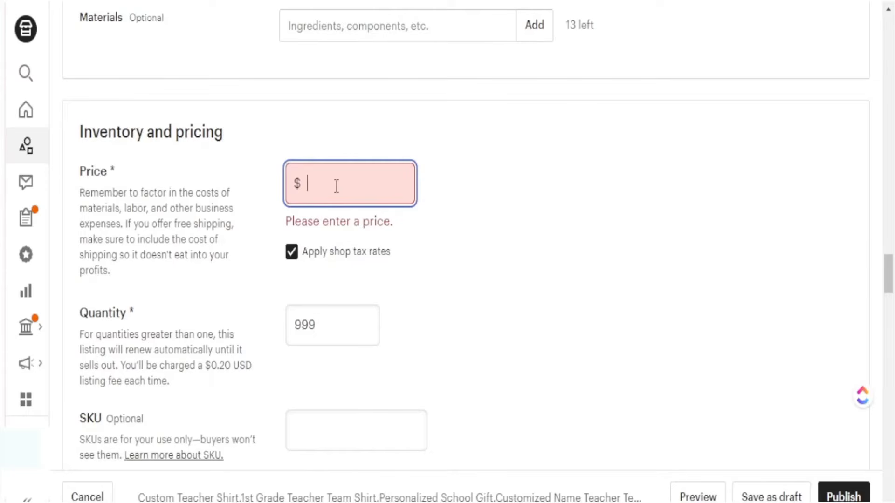
type(".99")
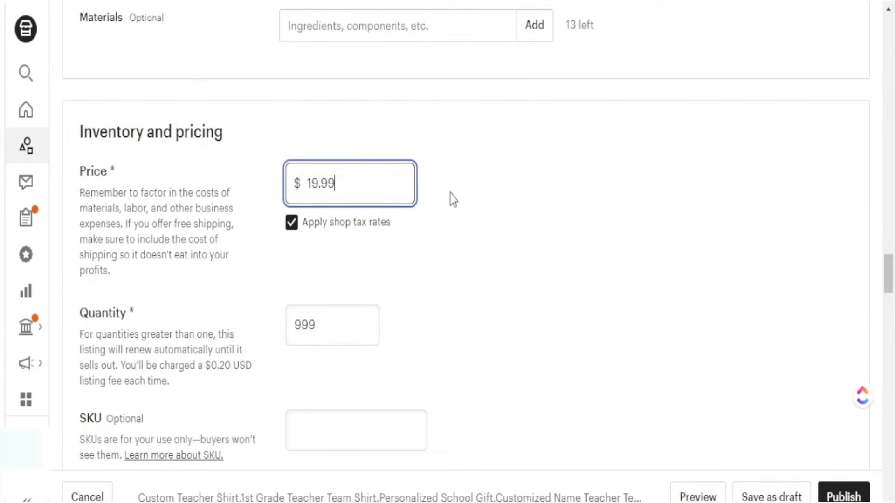
left_click(486, 186)
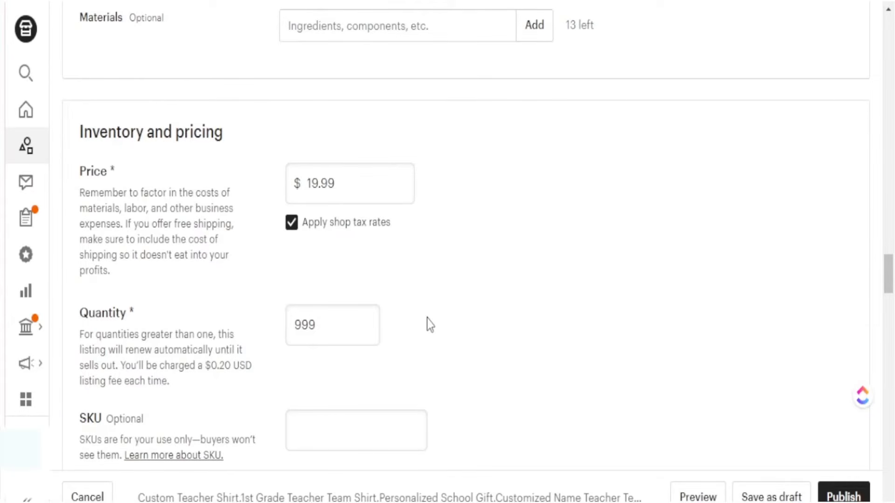
Step: Paste the 'D1 TEACHER SHIRT PER…' SKU and bring up the Add variations dialog
scroll(433, 318, "down", 2)
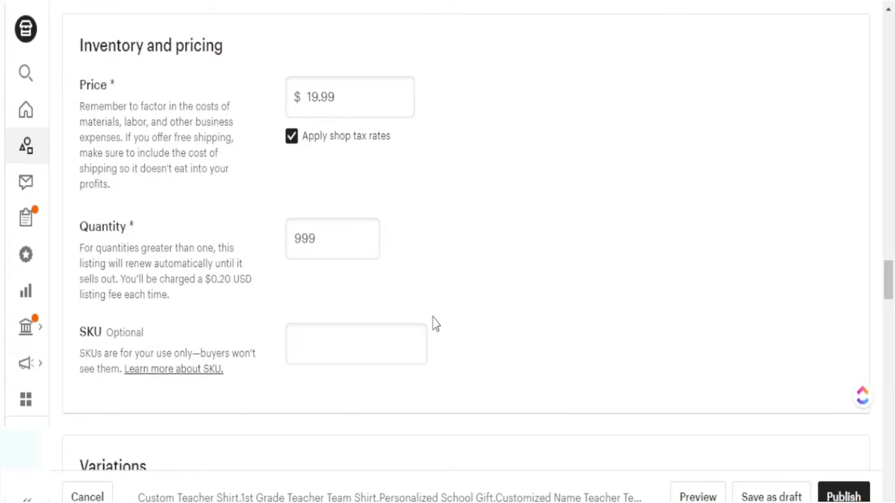
scroll(433, 323, "down", 4)
left_click(321, 178)
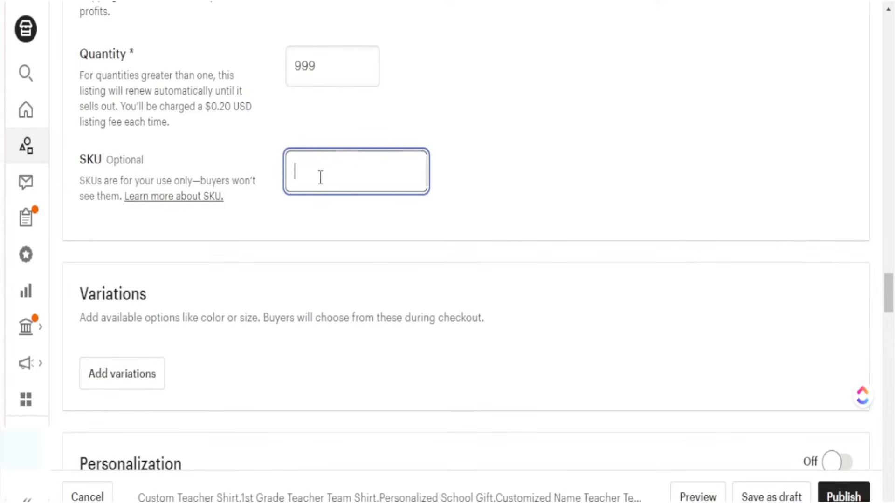
key("ctrl+v")
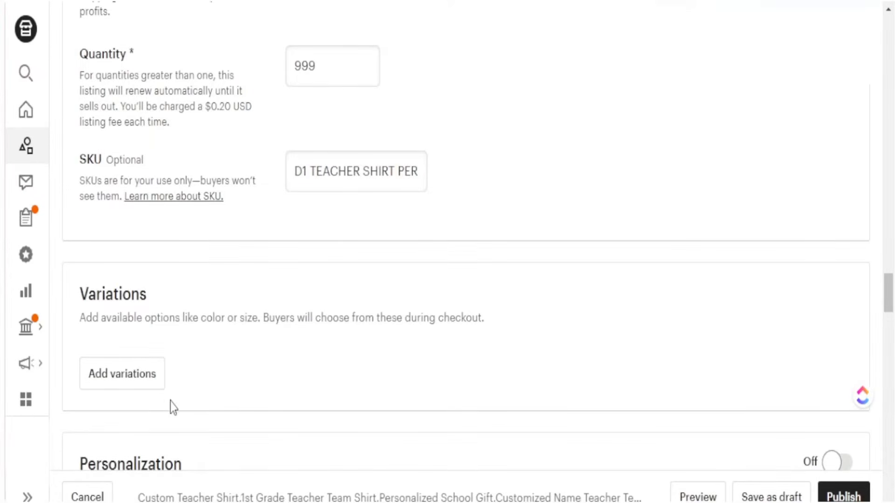
left_click(149, 376)
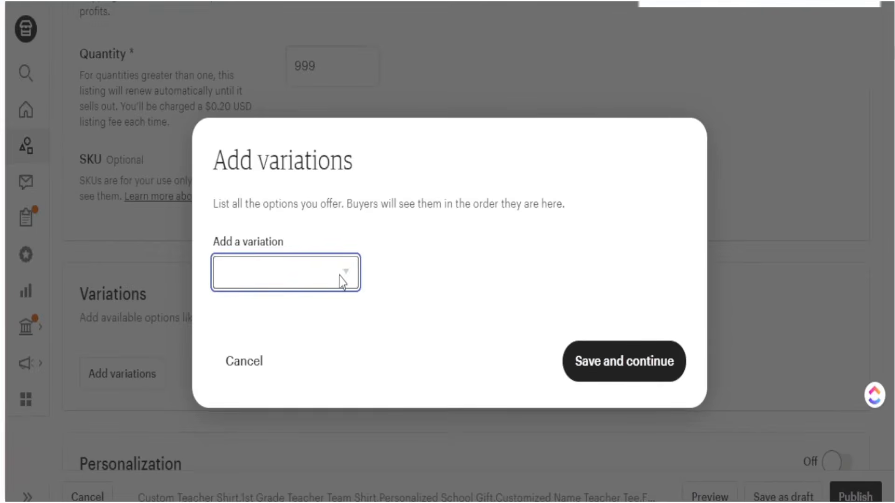
Step: Add Size as a variation with prices varying for each size
left_click(276, 362)
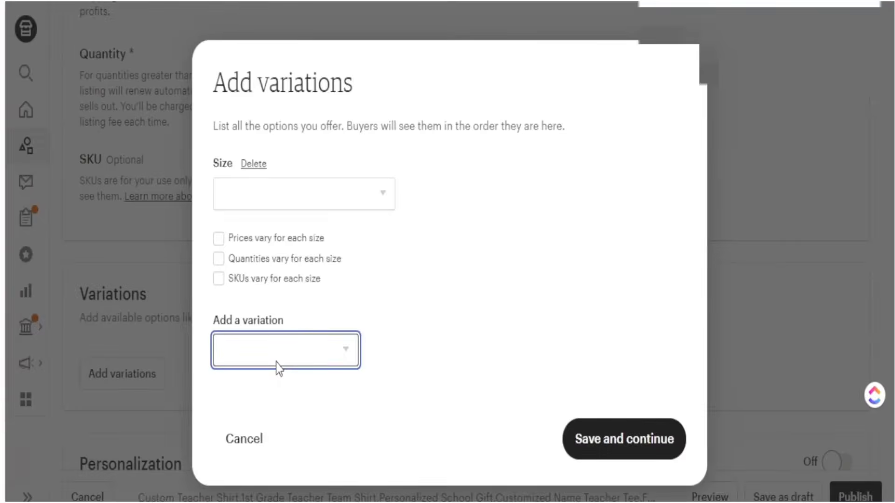
left_click(383, 197)
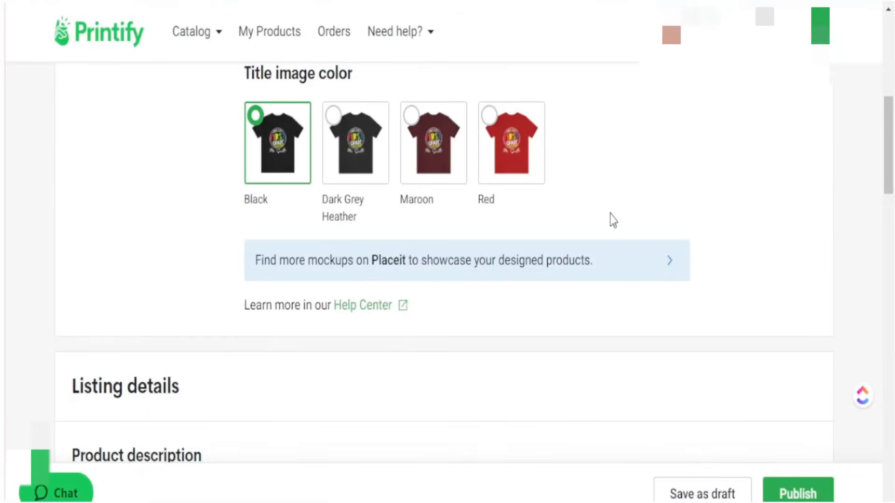
scroll(601, 237, "up", 5)
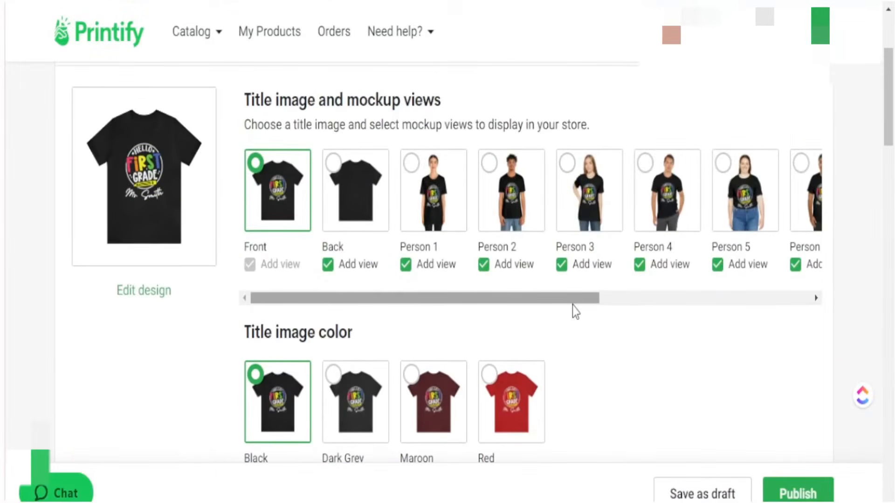
scroll(576, 310, "down", 9)
scroll(63, 334, "down", 20)
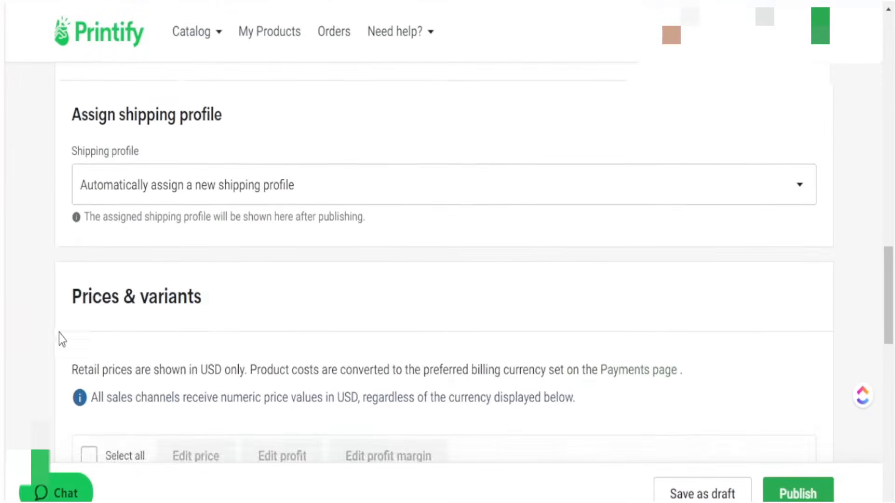
scroll(49, 326, "down", 2)
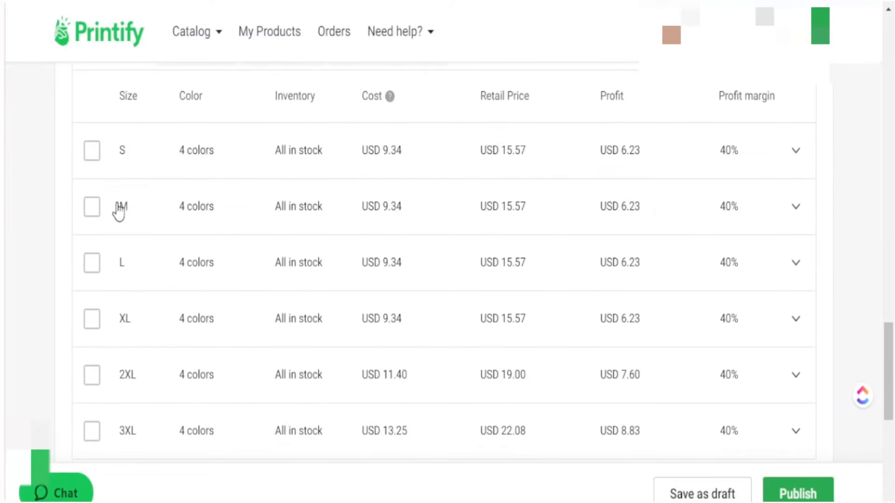
scroll(112, 438, "down", 2)
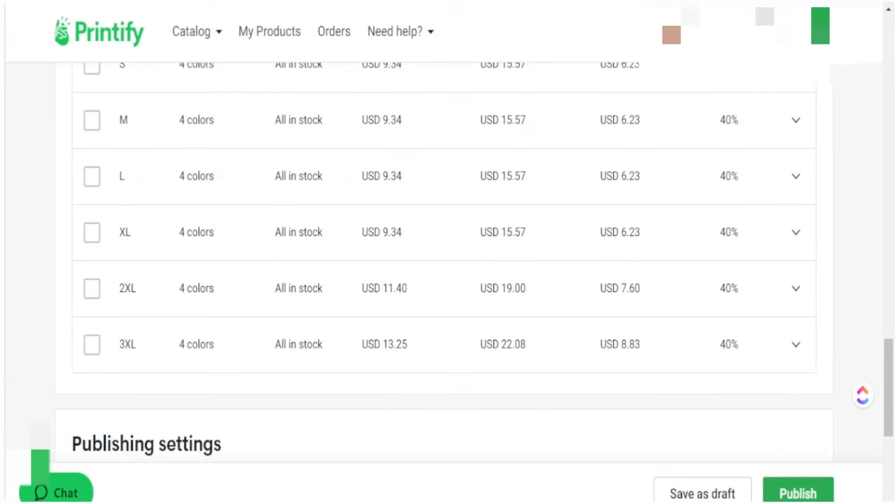
scroll(489, 74, "up", 2)
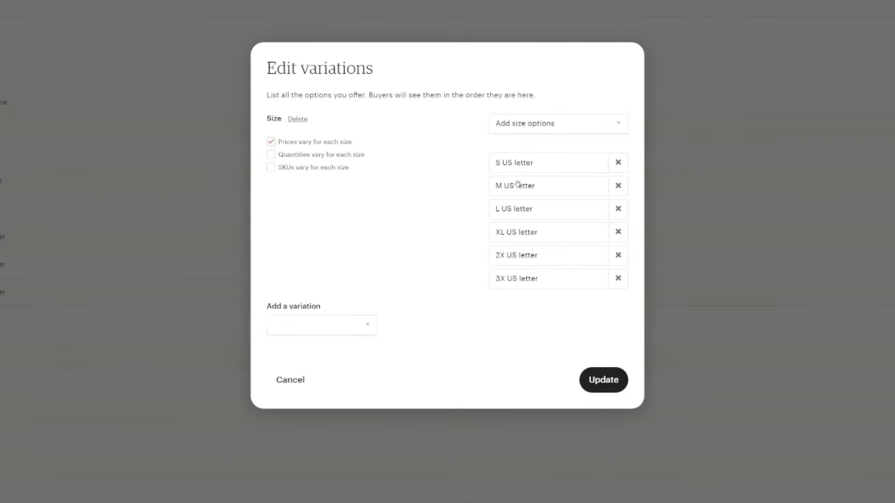
Step: Add a Primary color variation with Black and Red options
left_click(364, 326)
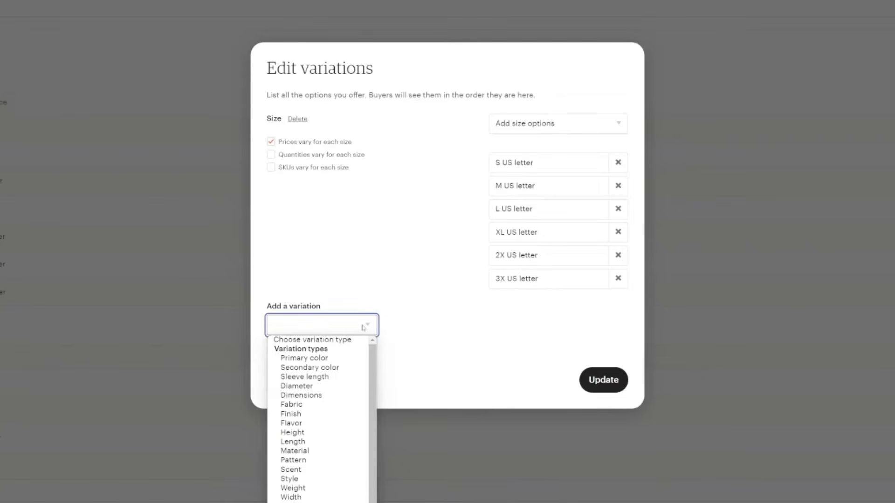
left_click(317, 358)
left_click(589, 312)
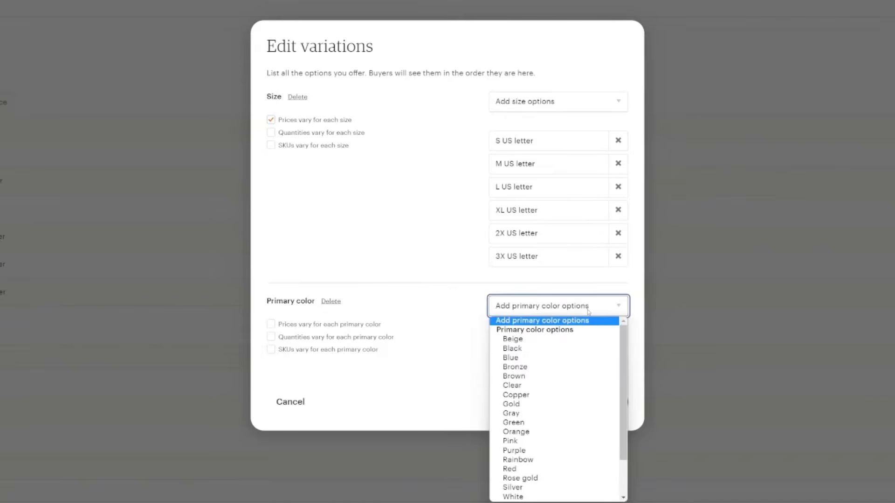
left_click(526, 350)
left_click(556, 311)
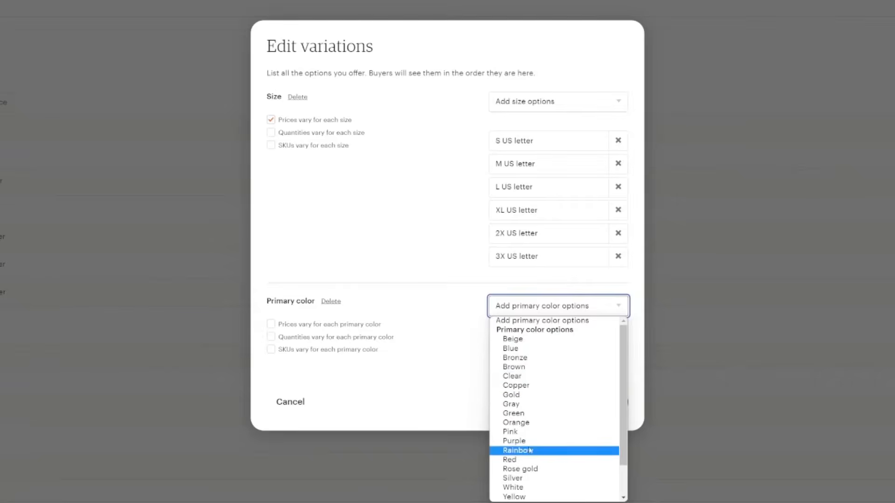
left_click(521, 460)
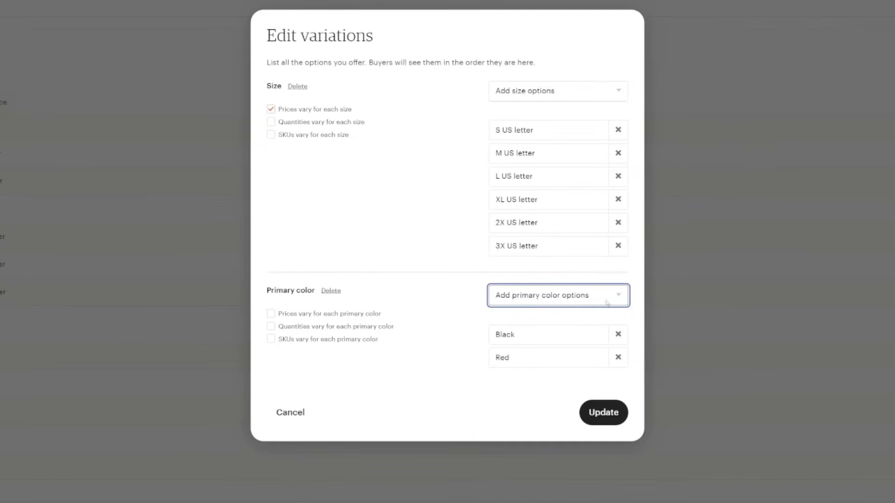
Step: Create custom Dark Heather Grey and Maroon color options
left_click(620, 296)
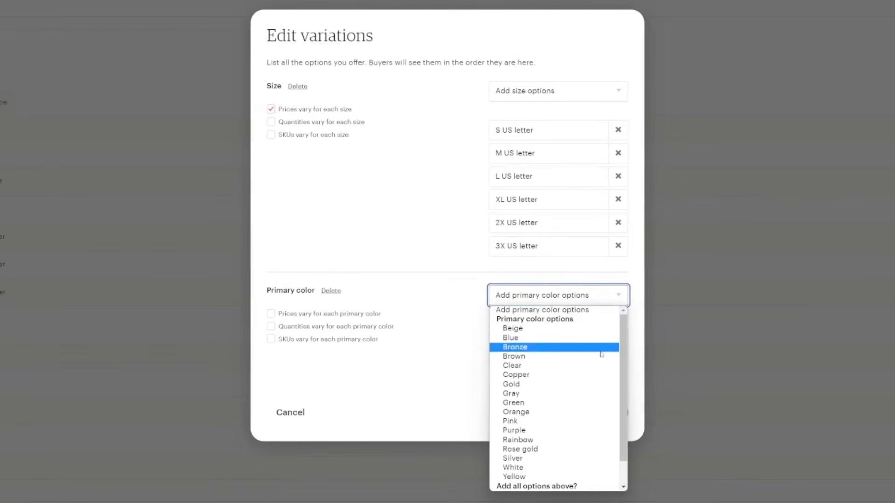
scroll(558, 487, "down", 1)
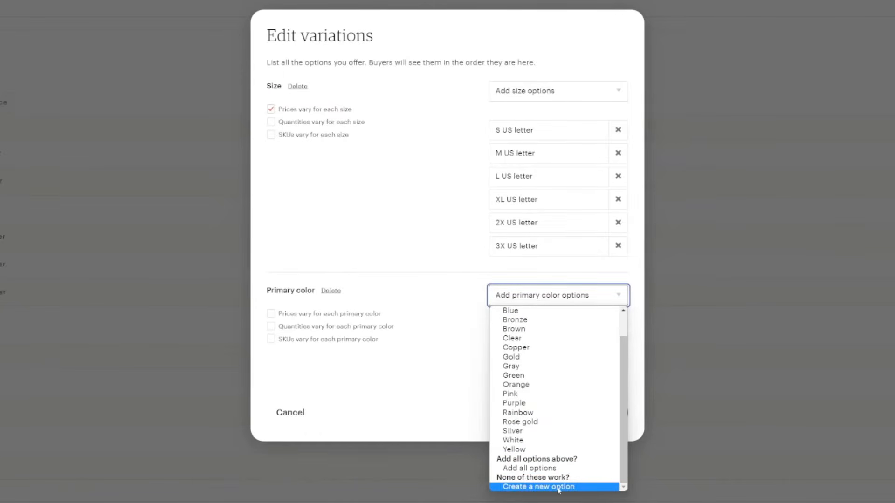
left_click(559, 487)
left_click(520, 292)
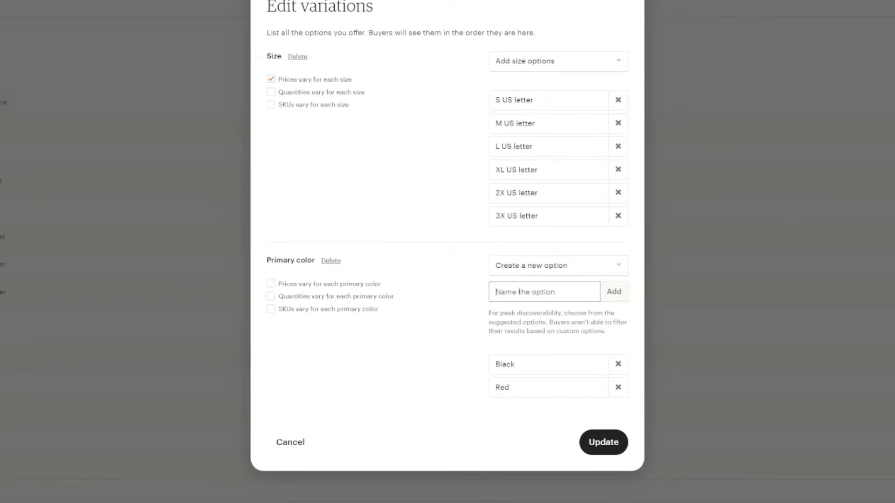
type("Dark Heather Grey")
left_click(614, 293)
left_click(538, 283)
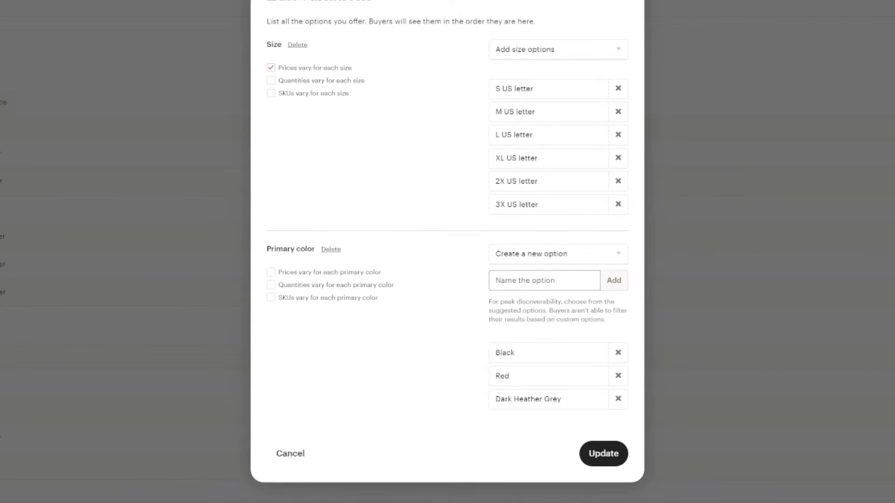
left_click(527, 281)
type("Maroon")
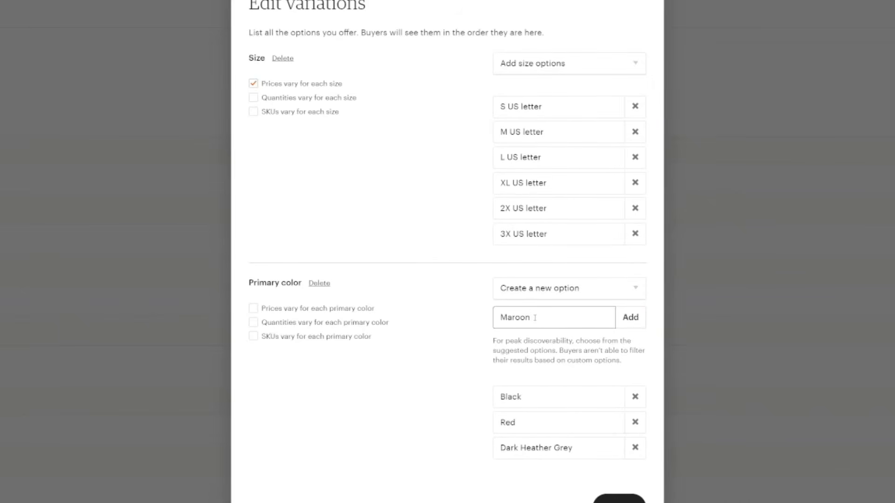
left_click(629, 318)
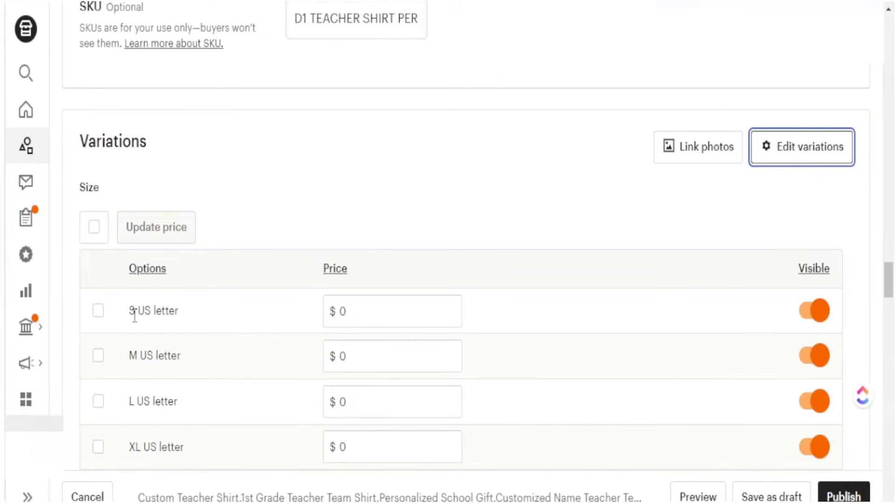
Step: Enter a $19.99 price for size S
scroll(137, 359, "down", 5)
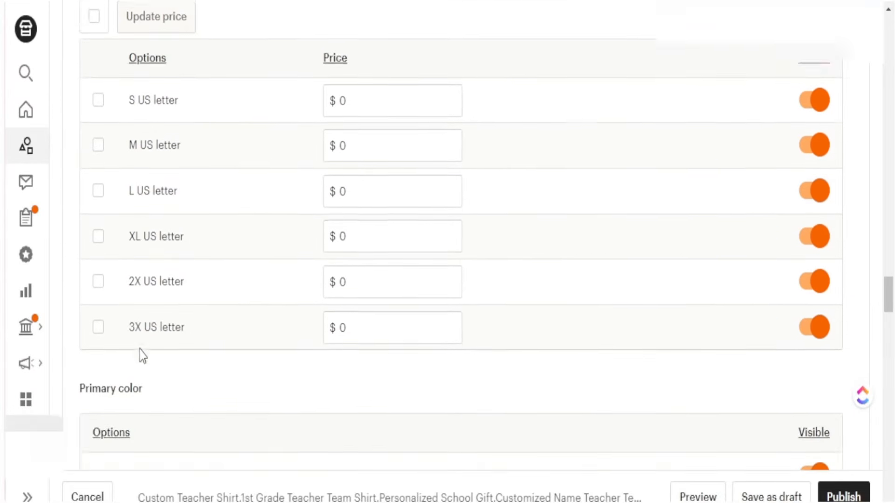
scroll(250, 334, "up", 2)
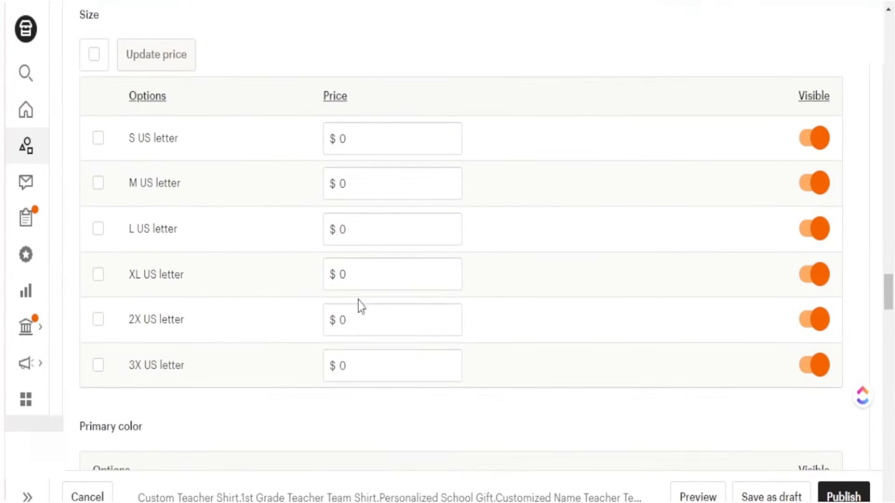
left_click(368, 142)
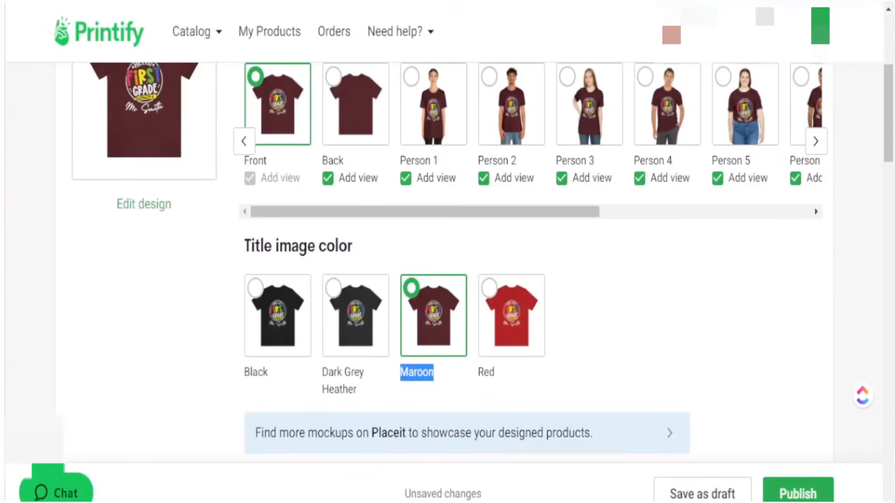
scroll(184, 338, "down", 12)
scroll(70, 371, "down", 13)
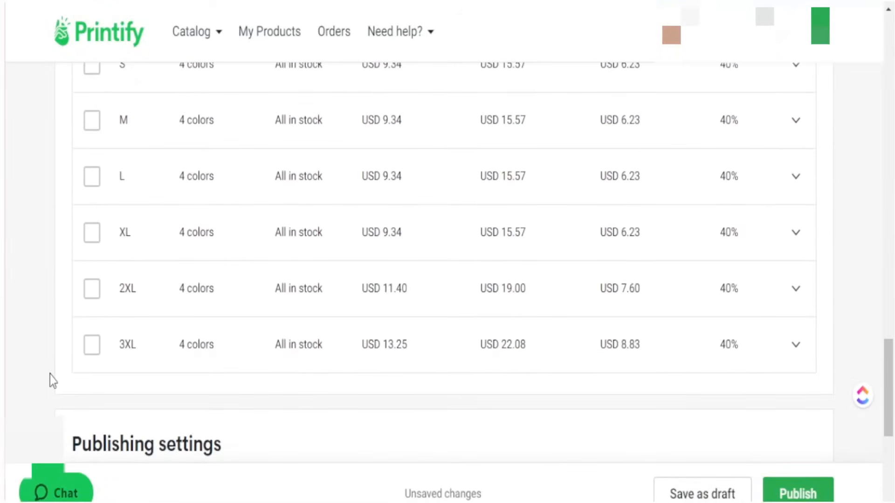
scroll(156, 379, "up", 2)
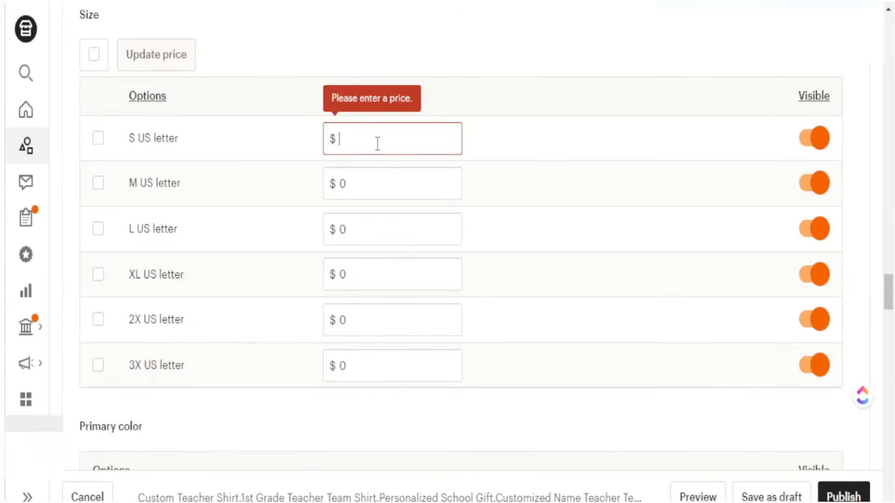
type("19.99")
Step: Copy the 19.99 price into the M, L and XL sizes
left_click_drag(369, 142, 333, 141)
key("ctrl+c")
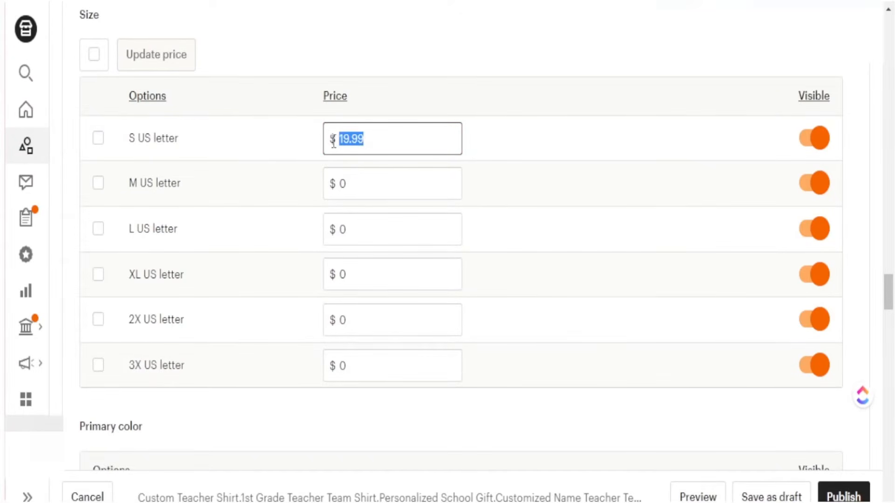
left_click(374, 188)
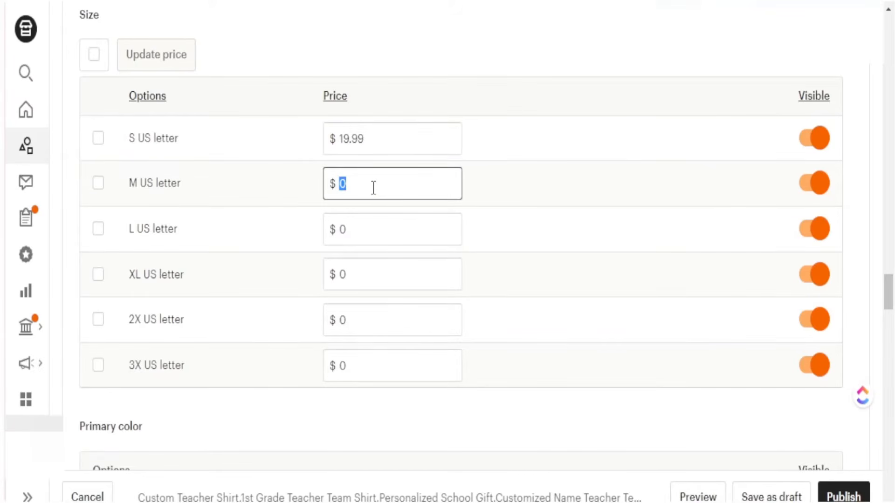
key("ctrl+v")
left_click(367, 233)
key("ctrl+v")
left_click(365, 276)
key("ctrl+v")
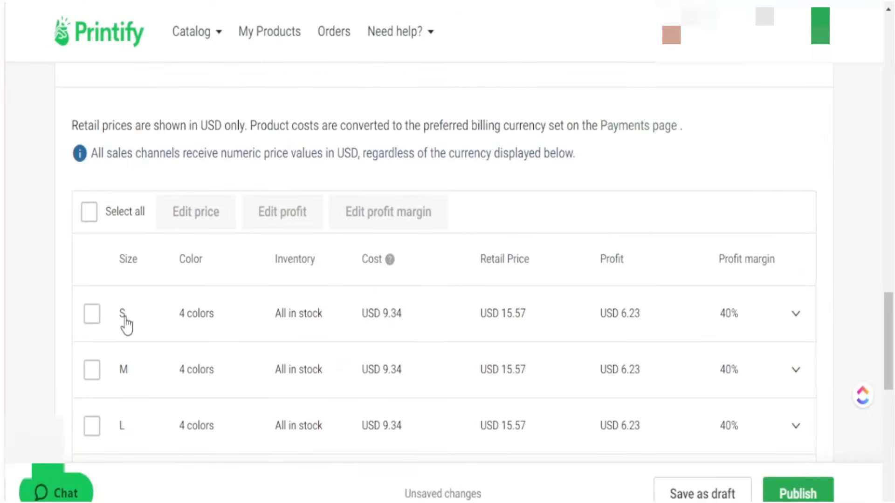
scroll(140, 333, "down", 5)
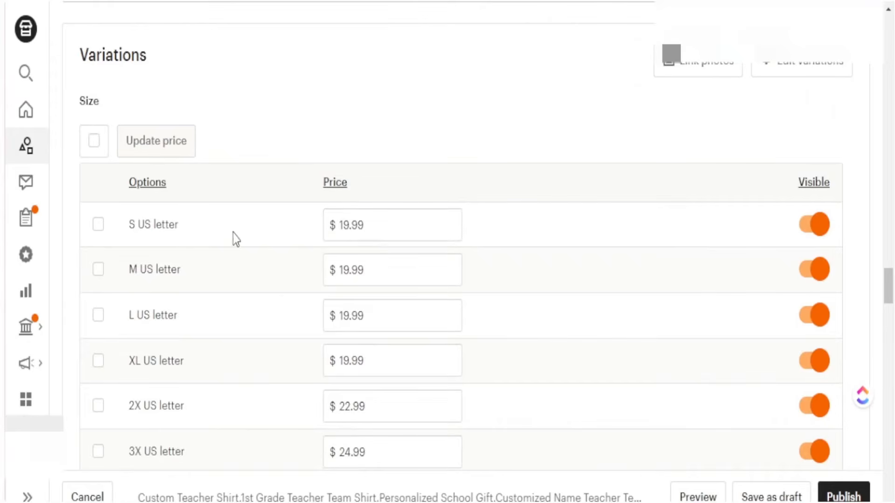
scroll(350, 256, "down", 7)
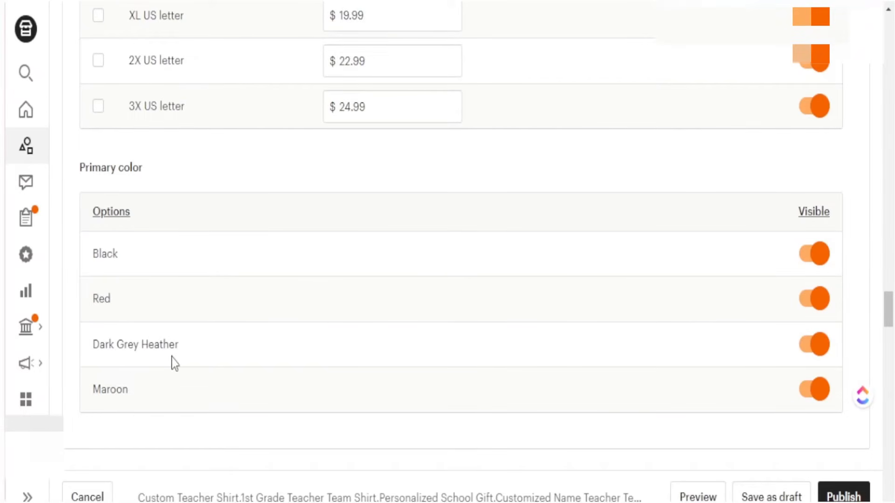
Step: Switch personalization on for the listing
scroll(158, 370, "down", 4)
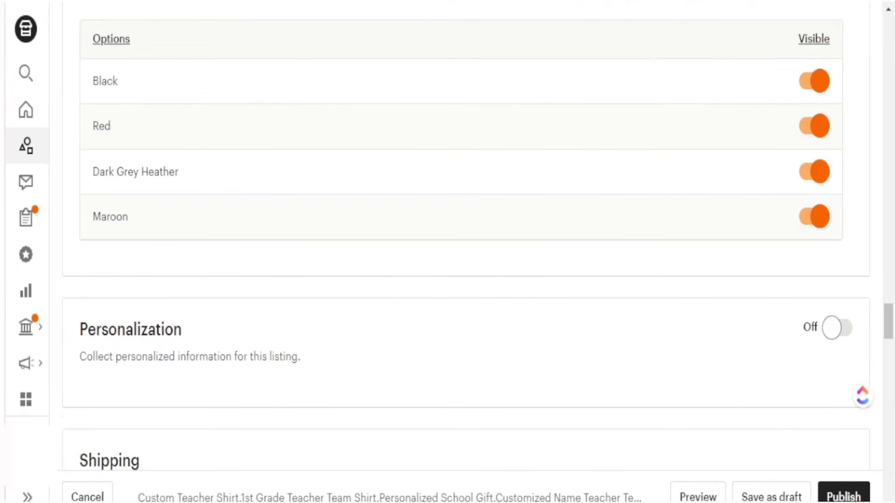
left_click_drag(78, 321, 312, 377)
left_click(426, 377)
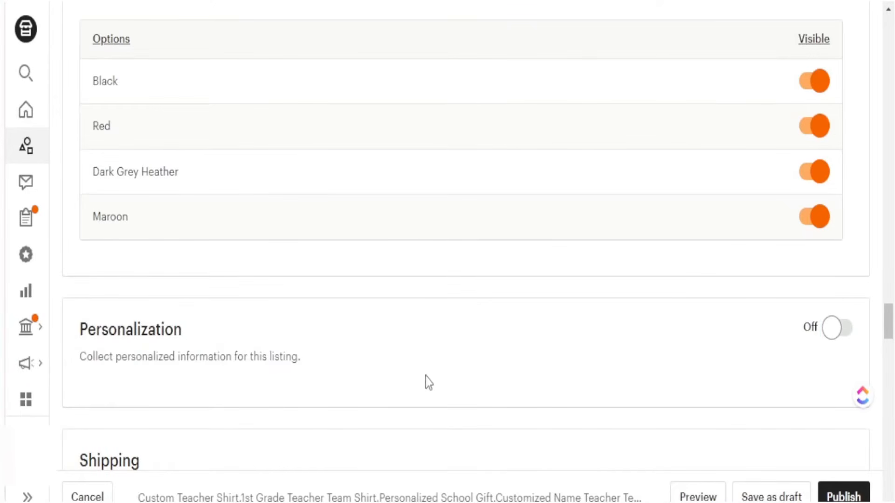
left_click(837, 329)
scroll(446, 306, "down", 2)
scroll(443, 301, "down", 2)
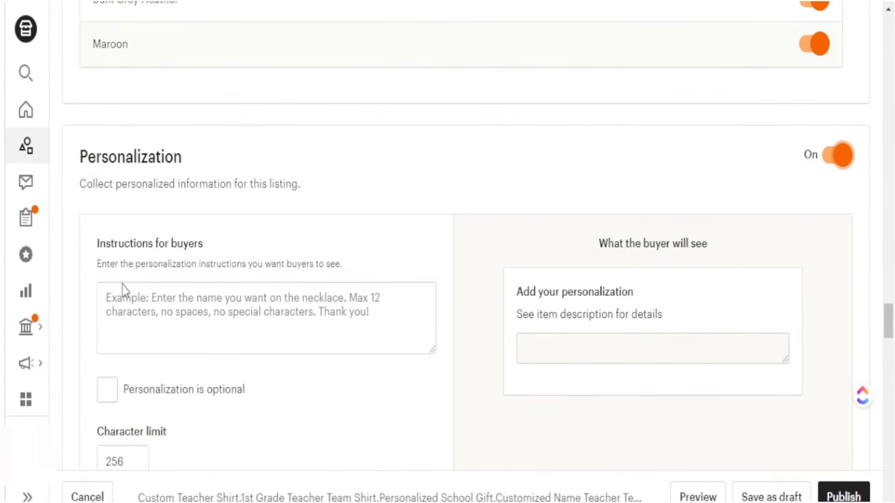
left_click_drag(122, 276, 345, 278)
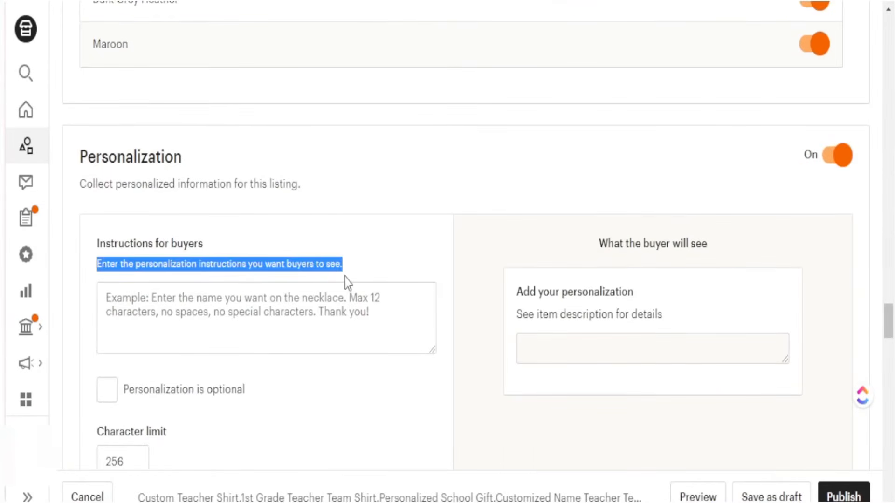
Step: Enter the buyer instructions 'Example: Ms. Smith'
left_click(137, 310)
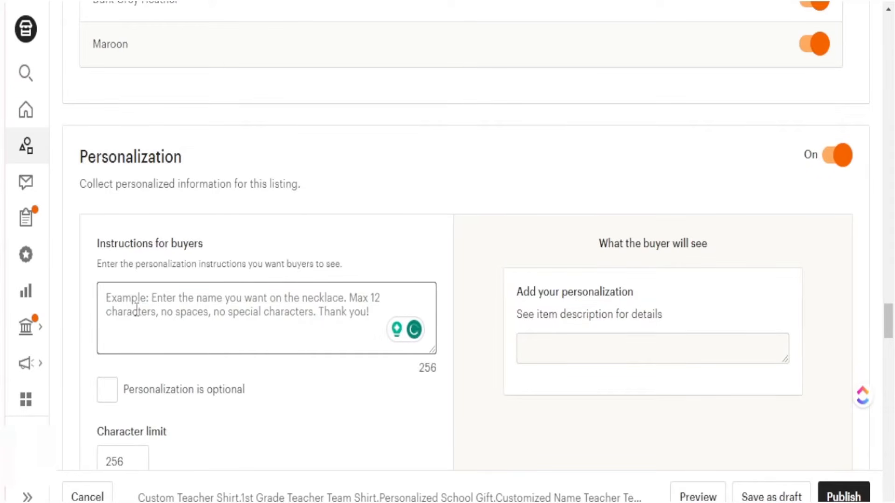
type("eXA")
key("BackSpace")
key("BackSpace")
key("BackSpace")
left_click(367, 234)
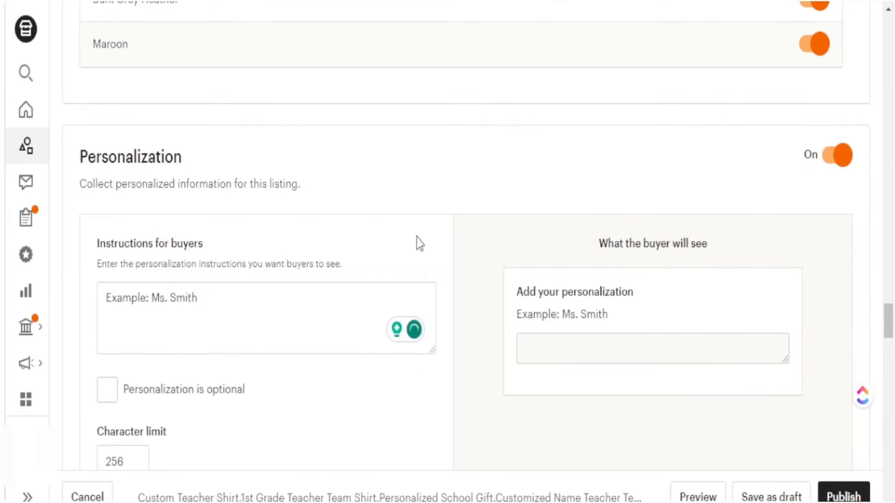
scroll(418, 240, "up", 20)
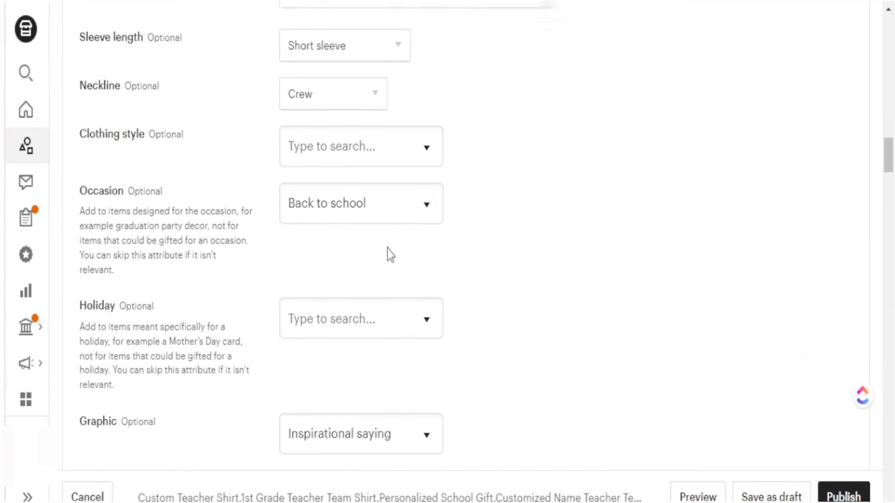
scroll(380, 259, "up", 7)
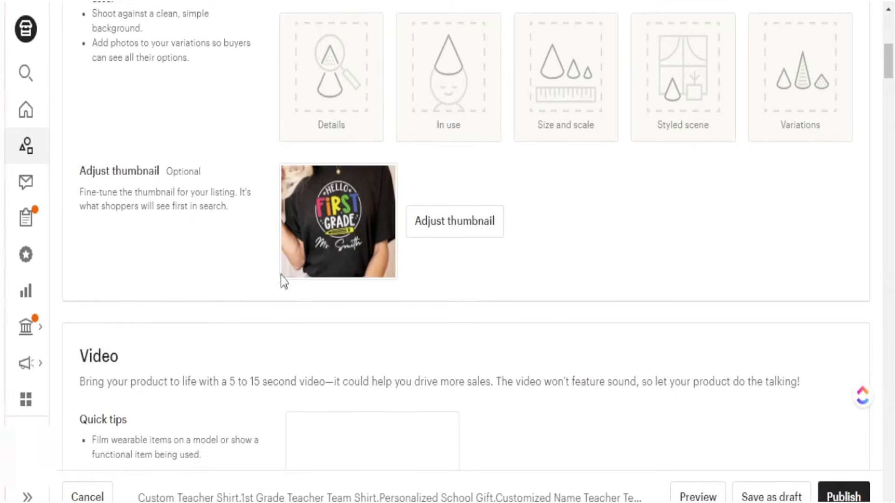
scroll(261, 280, "down", 20)
Step: Keep personalization required for buyers and check the buyer preview
left_click(113, 311)
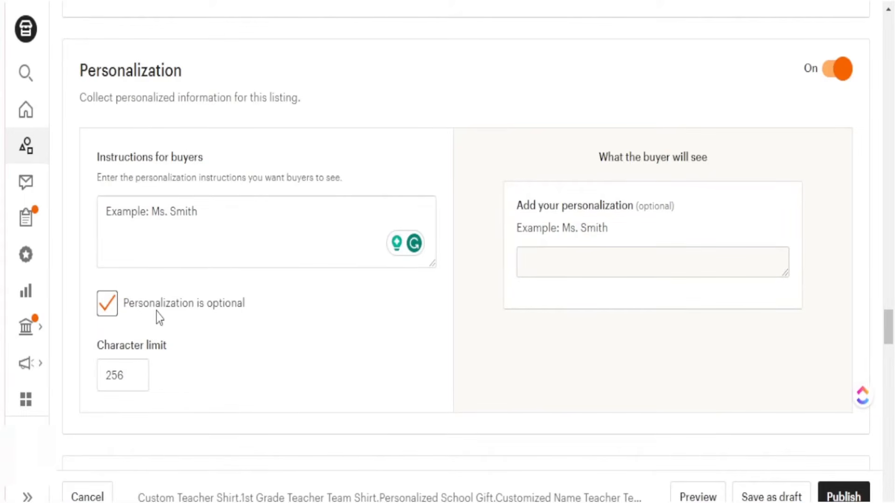
left_click(107, 304)
left_click_drag(616, 228, 519, 205)
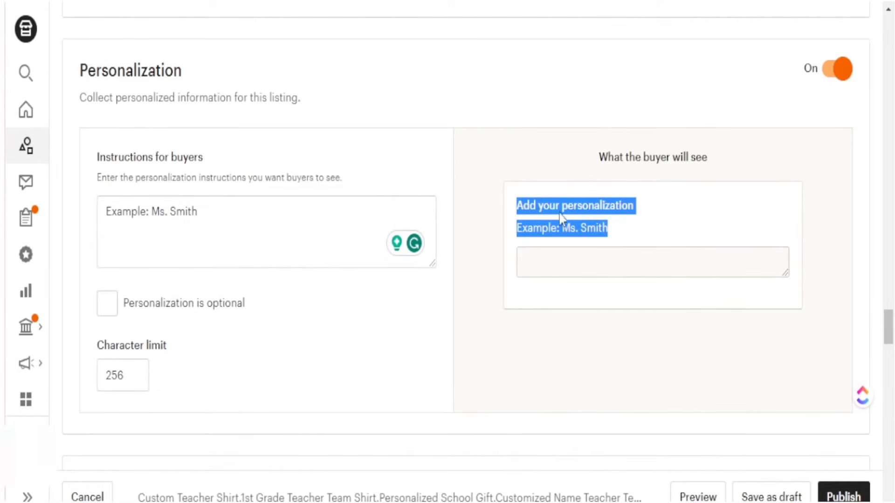
left_click(626, 223)
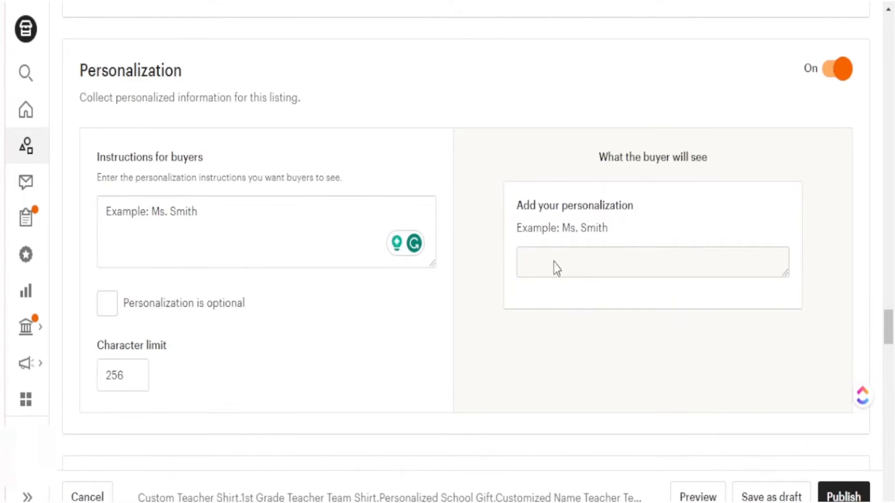
scroll(119, 183, "down", 6)
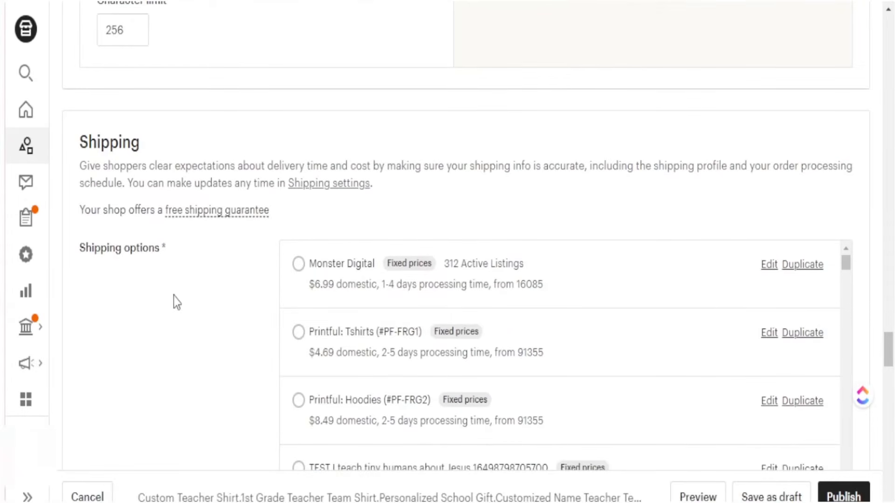
Step: Assign the Monster Digital shipping profile and publish the Hello First Grade shirt listing
left_click(298, 264)
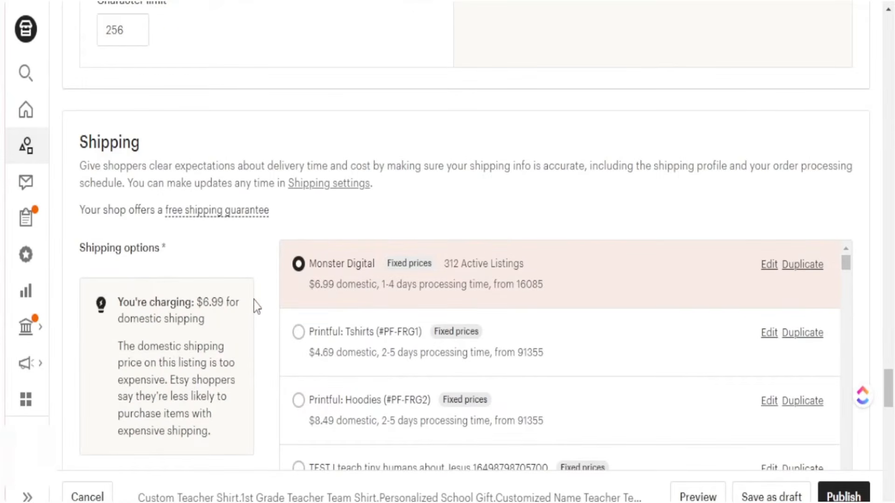
scroll(253, 301, "down", 15)
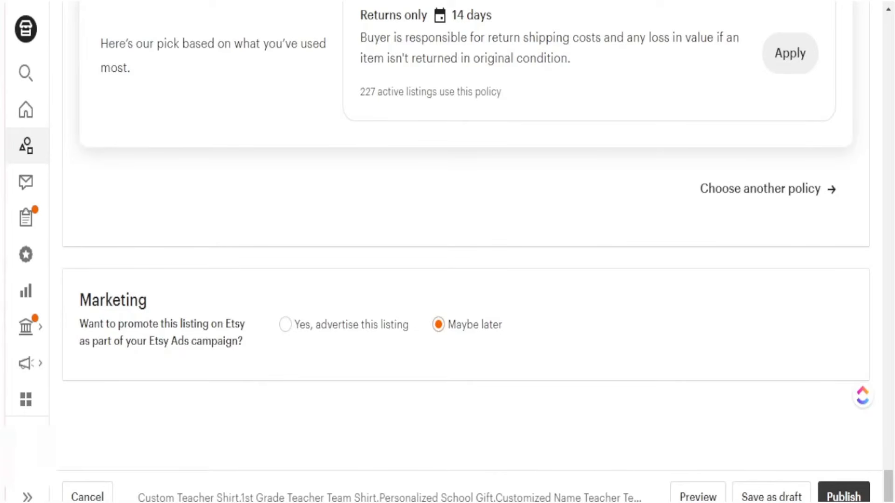
left_click(841, 497)
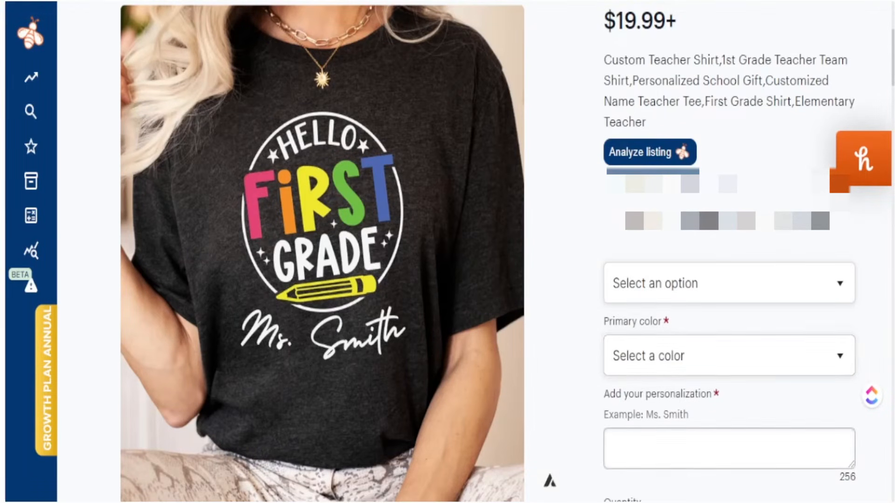
Step: Replace the 'Ms. Smith' example with the requested teacher name in the personalization box
left_click_drag(689, 415, 629, 441)
left_click(629, 442)
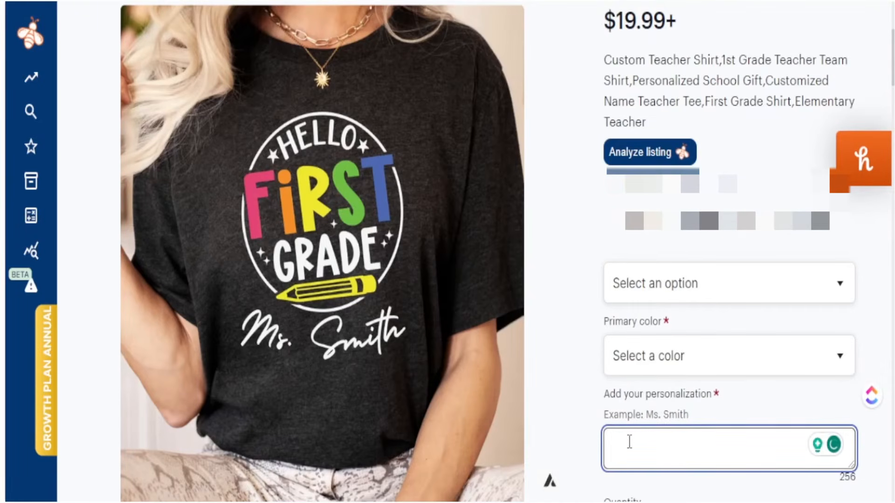
type("Mrs. Jones")
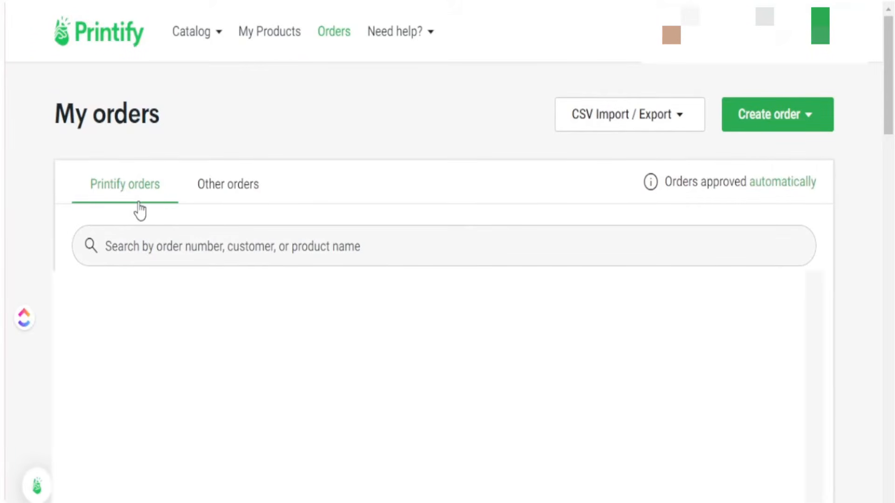
Step: Open the USD 28.31 order under Other orders and highlight its SKU, size and requested name
left_click(216, 192)
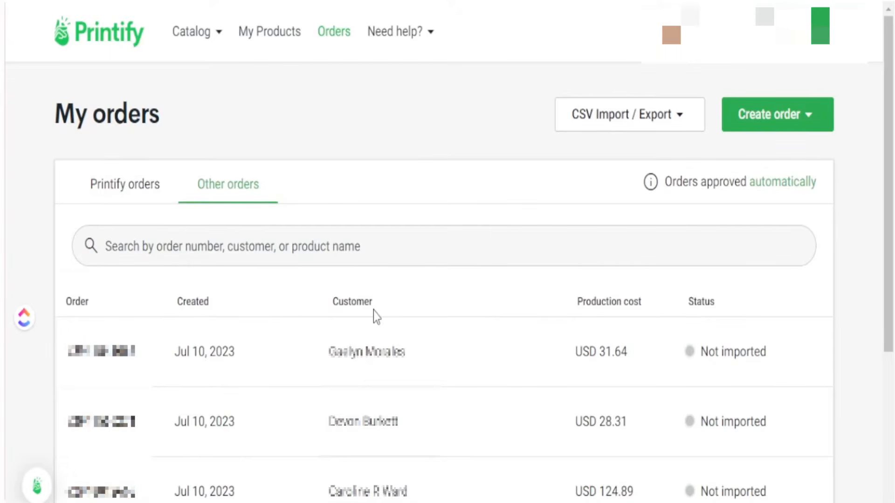
left_click(181, 431)
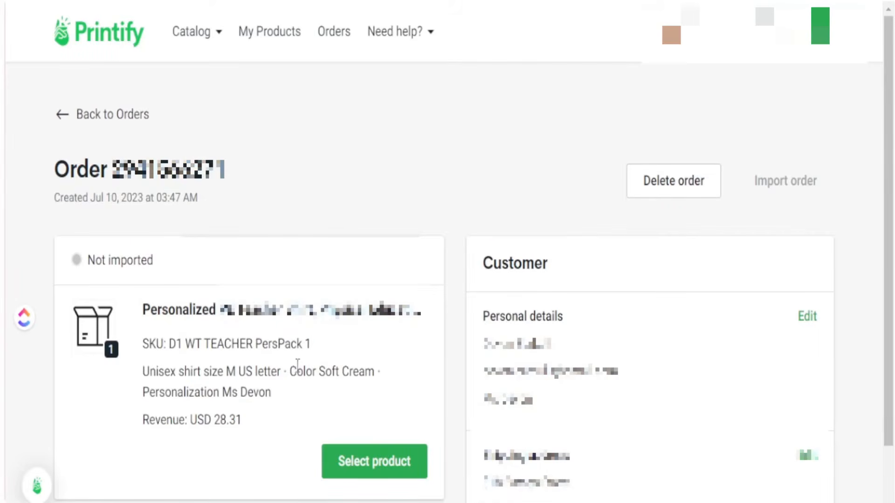
mouse_move(311, 348)
left_mouse_down()
mouse_move(187, 345)
mouse_move(315, 345)
left_mouse_up()
left_click_drag(143, 371, 376, 371)
left_click_drag(272, 396, 143, 392)
left_click(278, 418)
left_click_drag(271, 396, 144, 392)
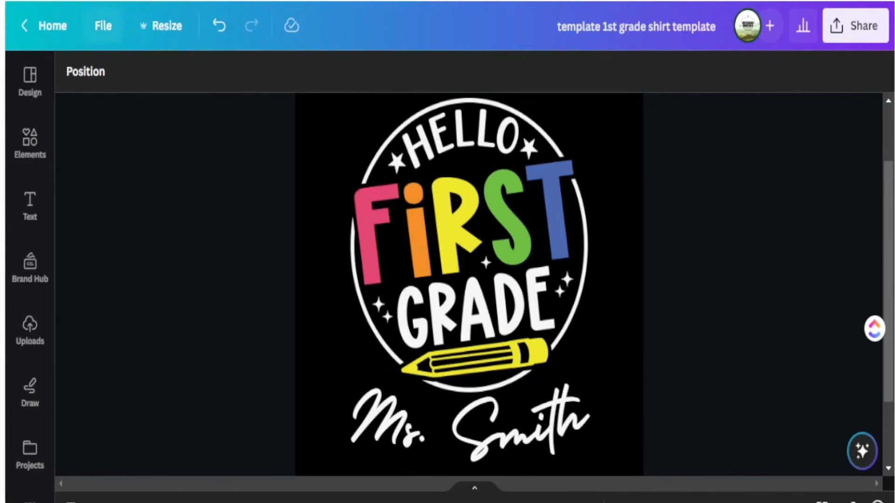
Step: Copy the first-grade shirt design and swap the sample teacher name for the order's requested name
left_click(103, 26)
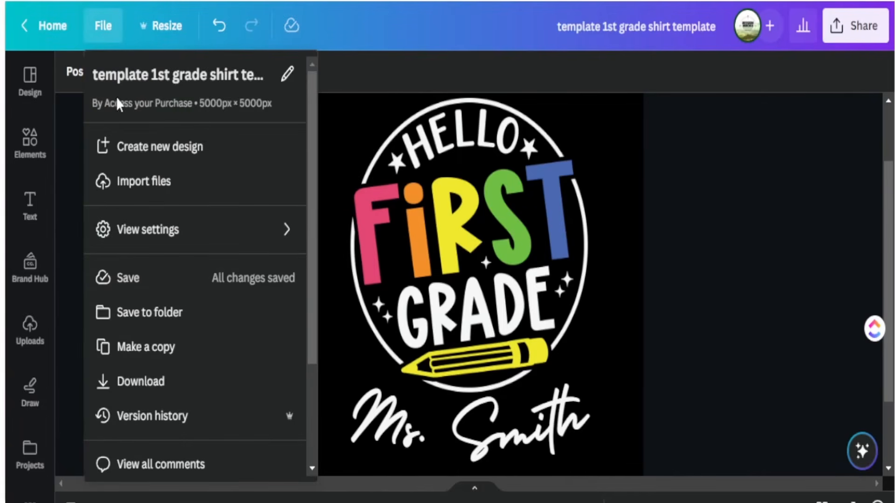
left_click(164, 351)
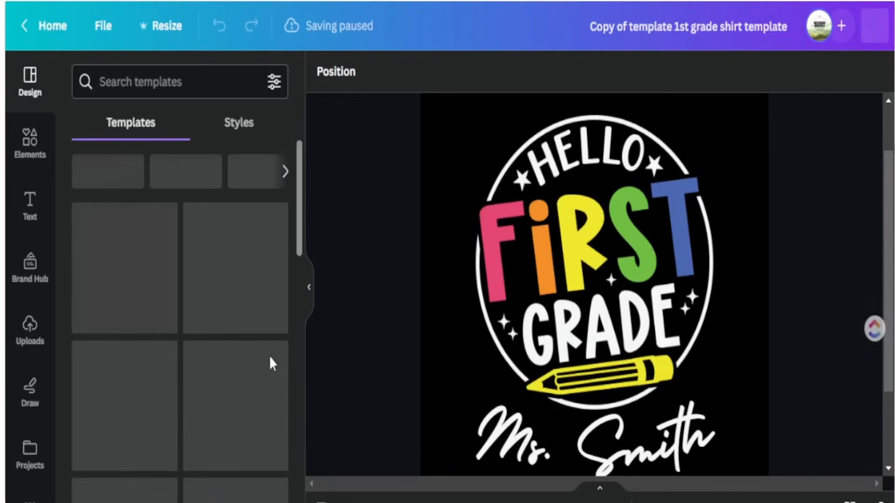
left_click(310, 293)
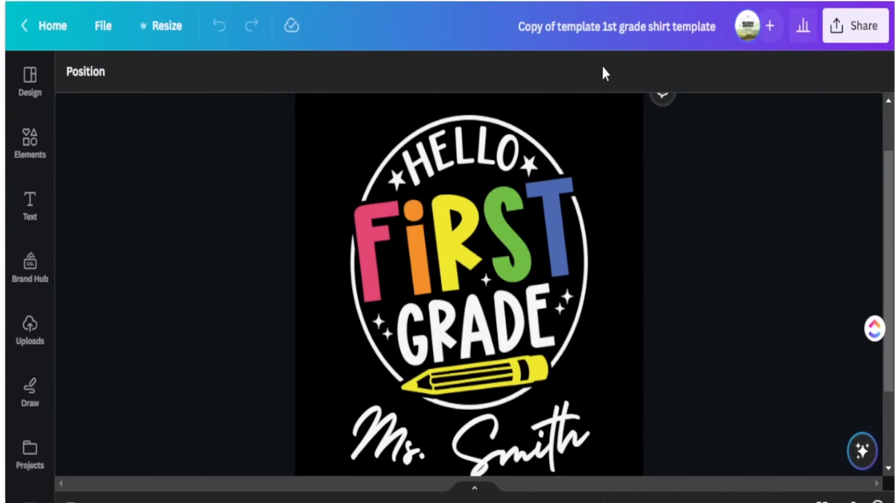
scroll(471, 429, "down", 2)
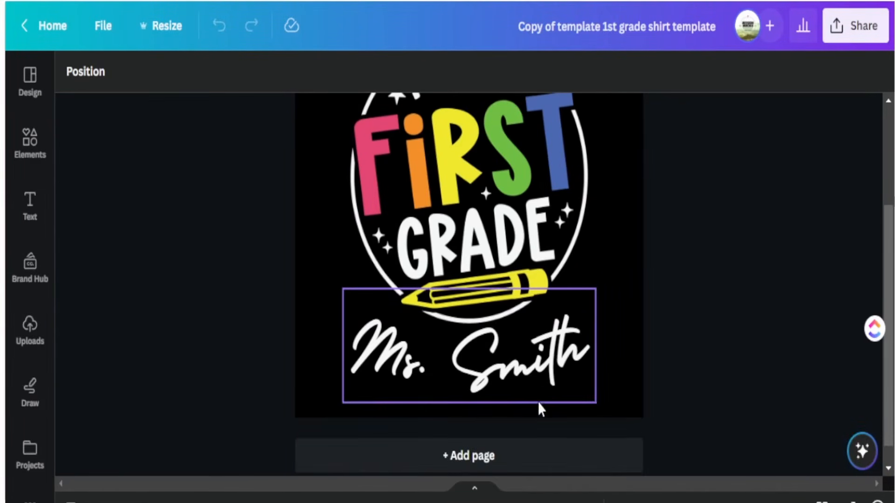
left_click(405, 373)
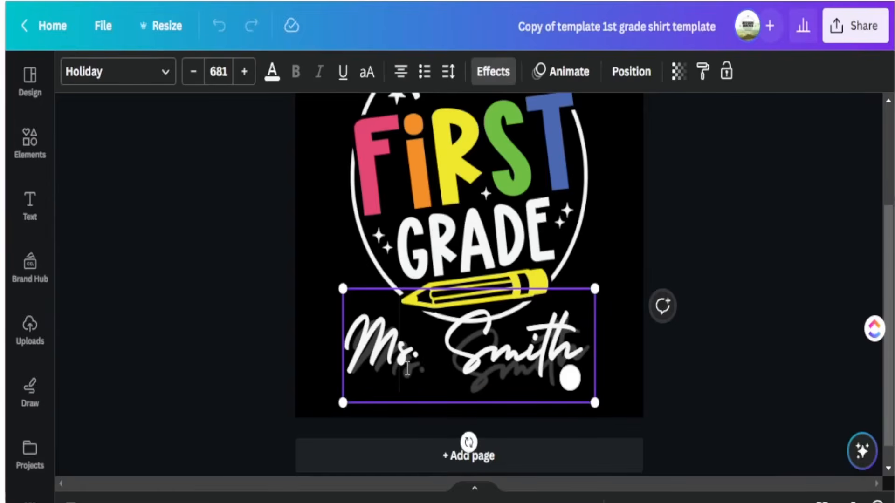
left_click_drag(378, 354, 352, 352)
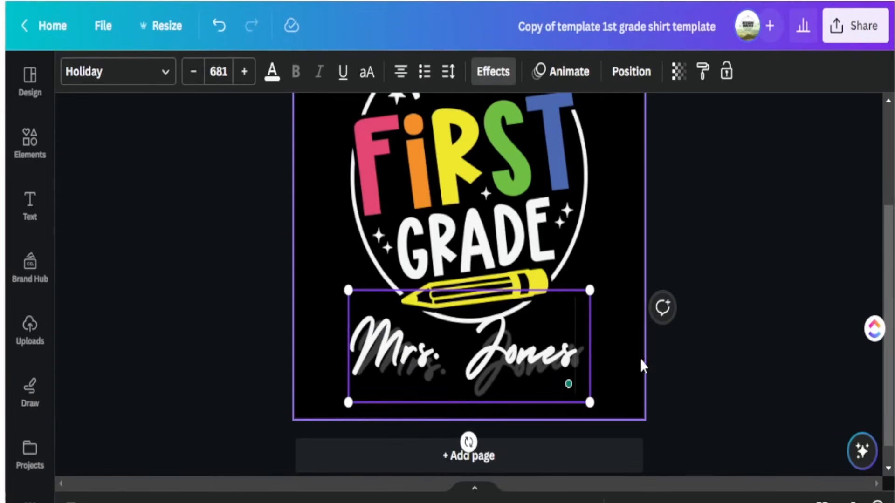
left_click(697, 359)
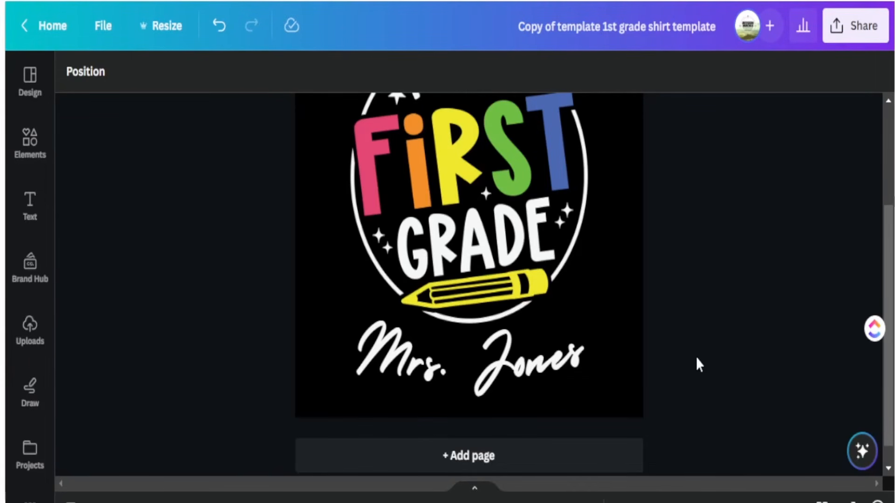
Step: Retitle the design as the teacher's name plus '1st grade shirt template', dropping 'Copy of template'
left_click(601, 27)
left_click_drag(602, 27, 457, 29)
key("BackSpace")
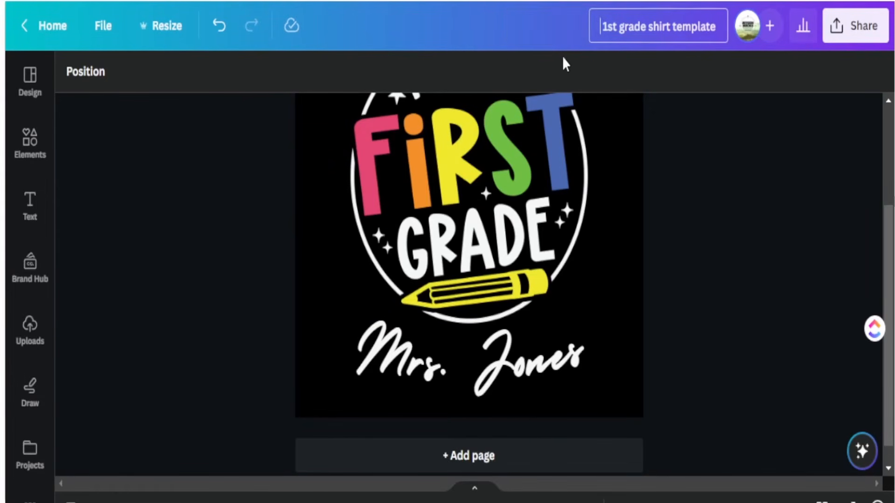
type("Mrs Jones")
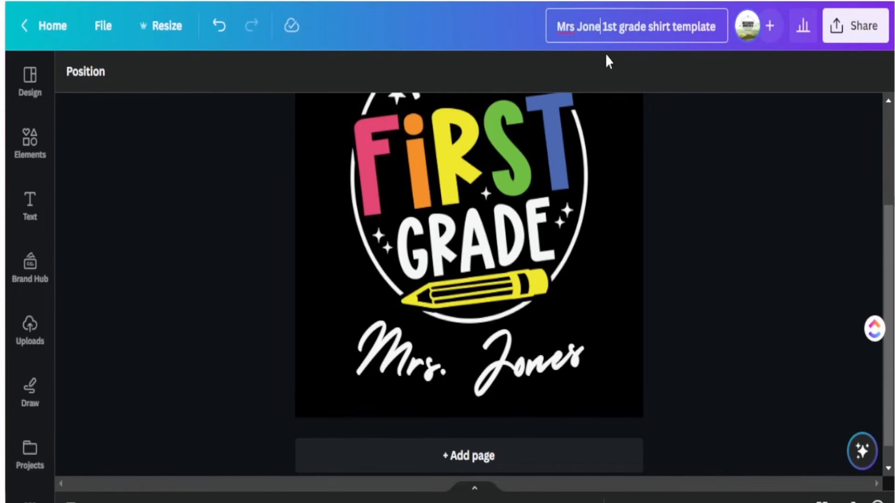
left_click(729, 183)
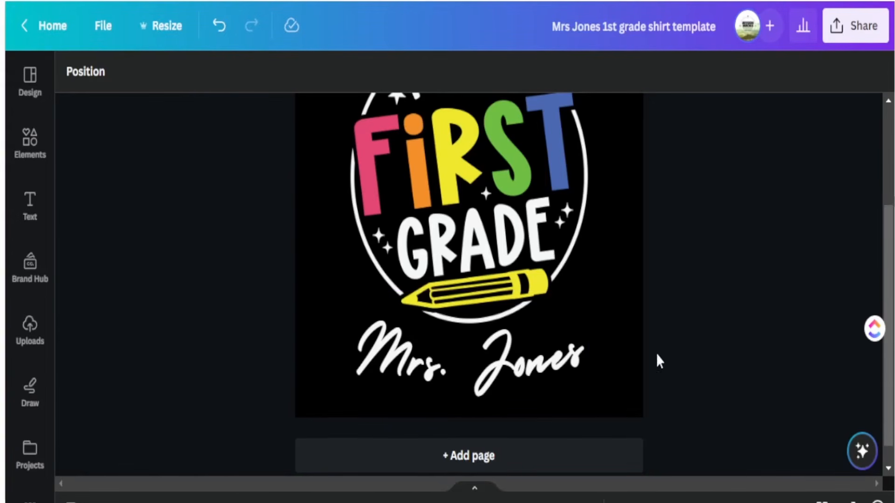
Step: Download the design as a PNG with a transparent background
scroll(682, 333, "up", 2)
left_click(844, 27)
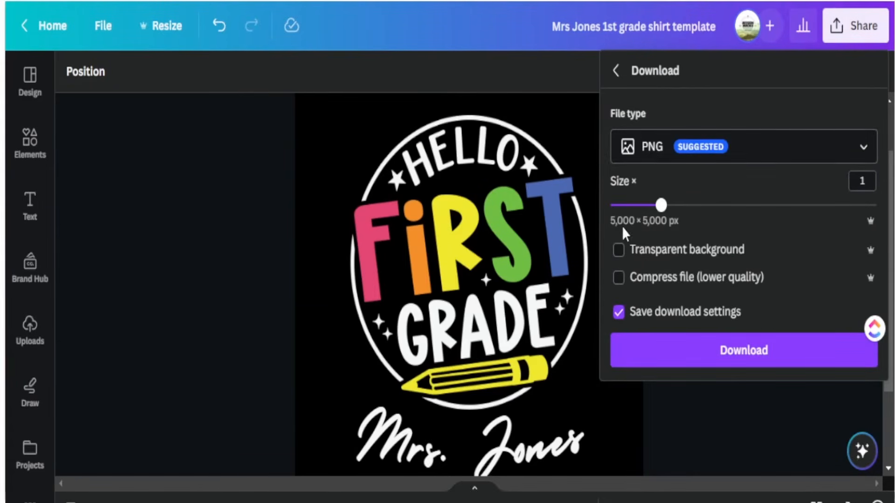
left_click(619, 251)
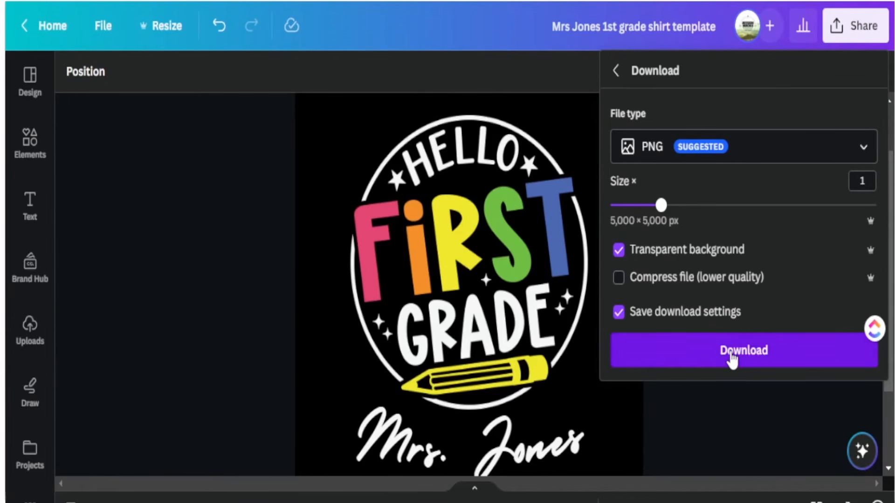
left_click(732, 359)
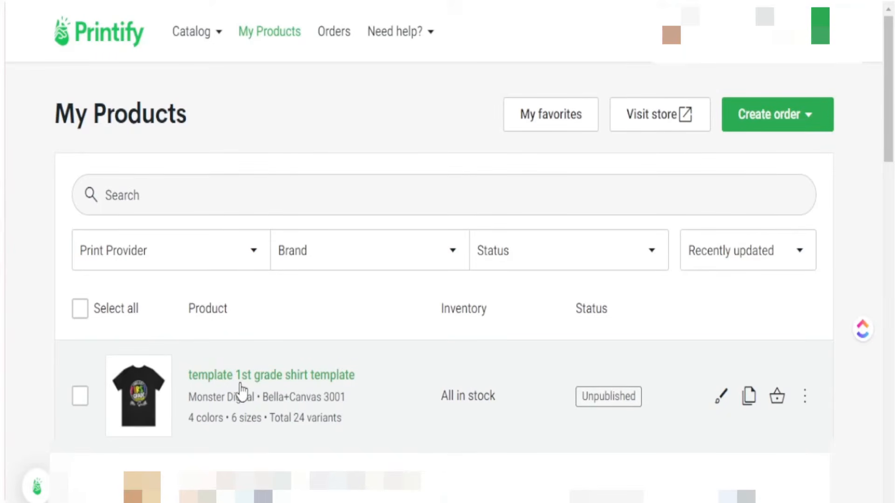
Step: Duplicate the template 1st grade shirt product in Printify and open the copy's details
left_click(749, 404)
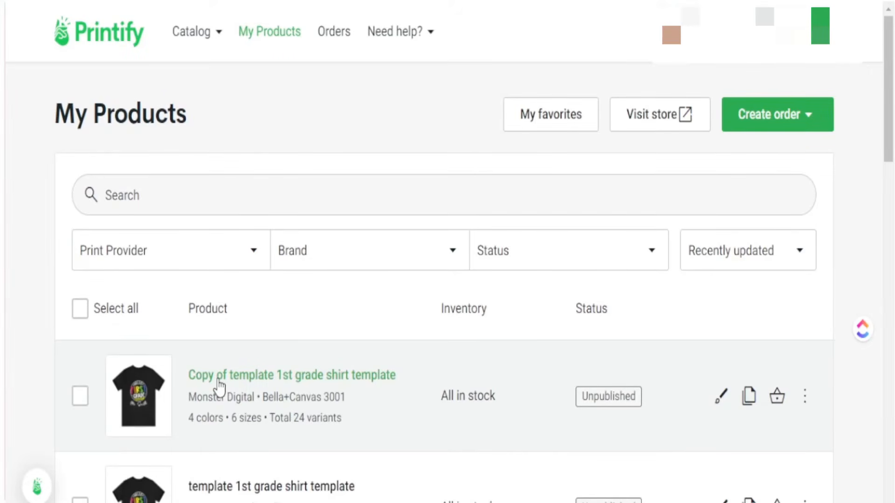
left_click(219, 378)
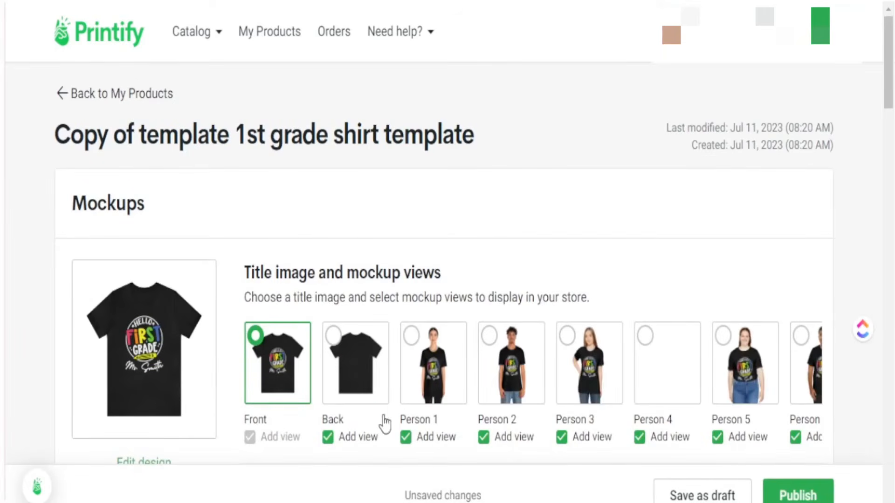
scroll(227, 390, "down", 5)
scroll(224, 389, "down", 8)
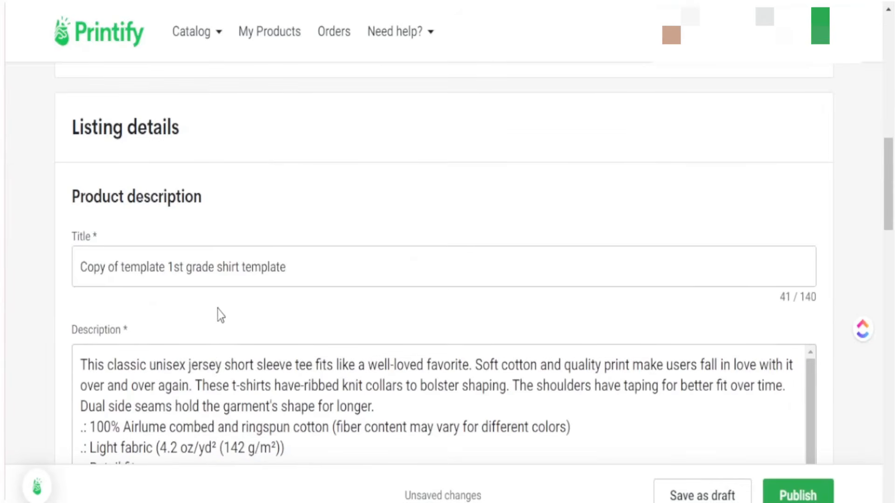
Step: Paste the Canva design's title as the copy's product title and save it as a draft
key("ctrl+shift+Tab")
triple_click(571, 25)
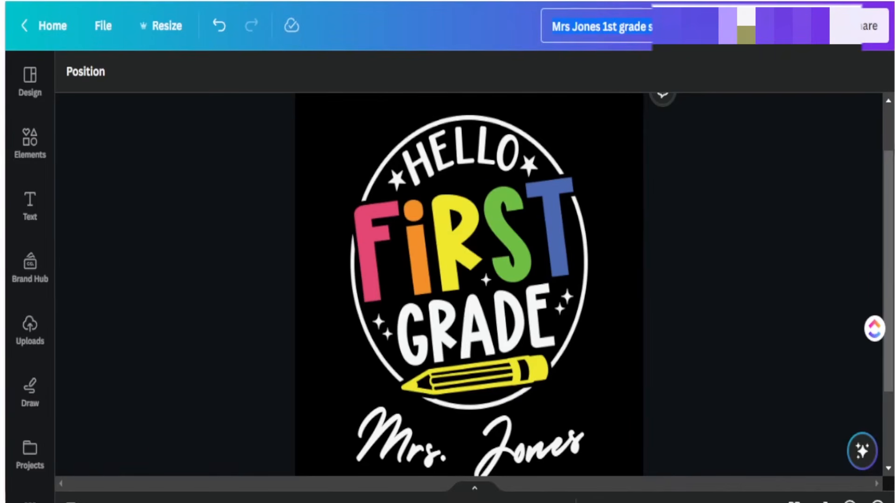
key("ctrl+Tab")
left_click_drag(289, 269, 39, 271)
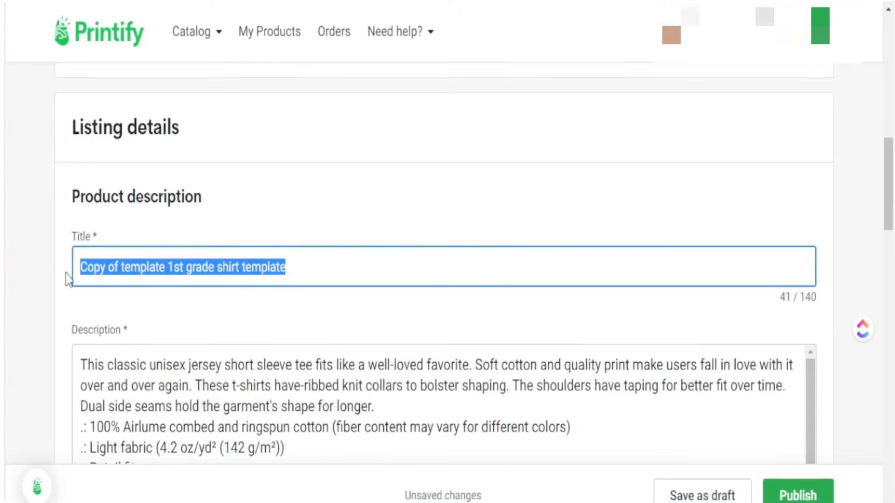
key("ctrl+v")
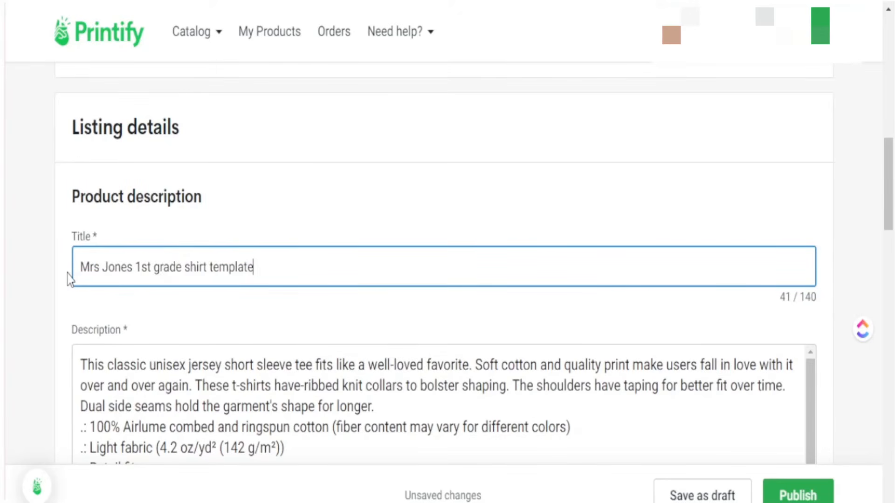
left_click(269, 211)
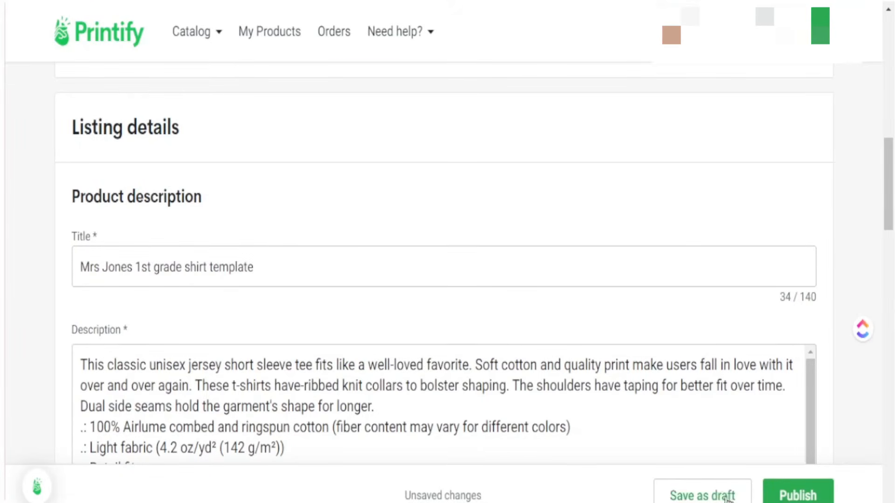
scroll(725, 495, "up", 2)
left_click(704, 494)
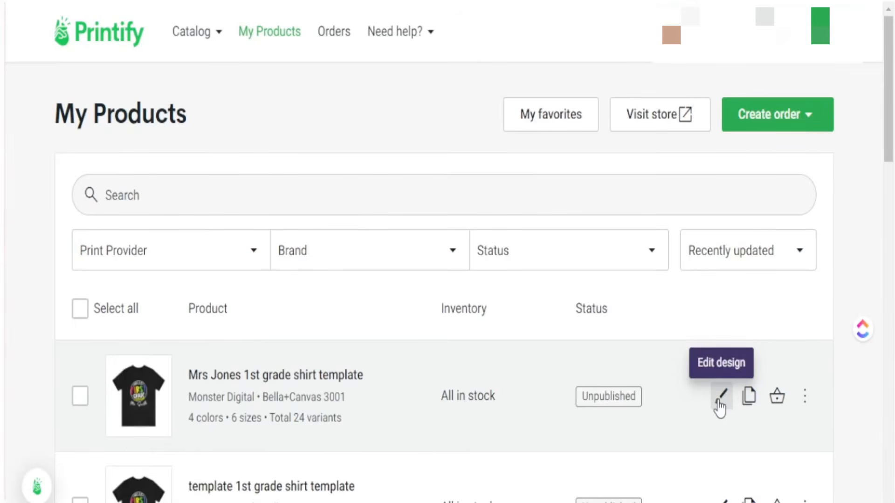
Step: Add the personalized-name PNG to the shirt front and centre it in the print area
left_click(721, 400)
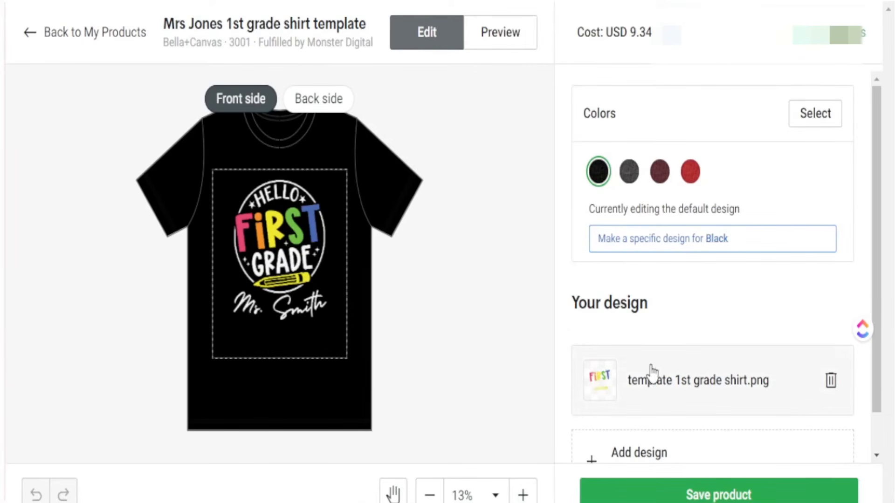
scroll(641, 427, "down", 1)
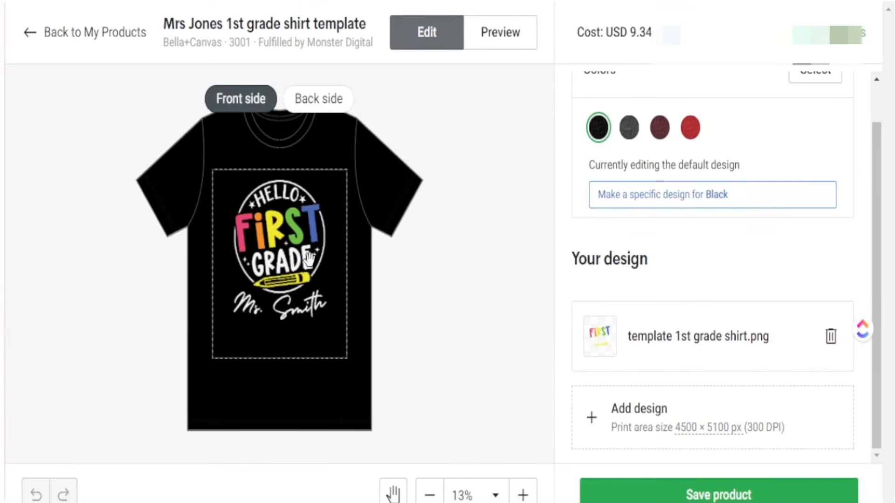
left_click(638, 419)
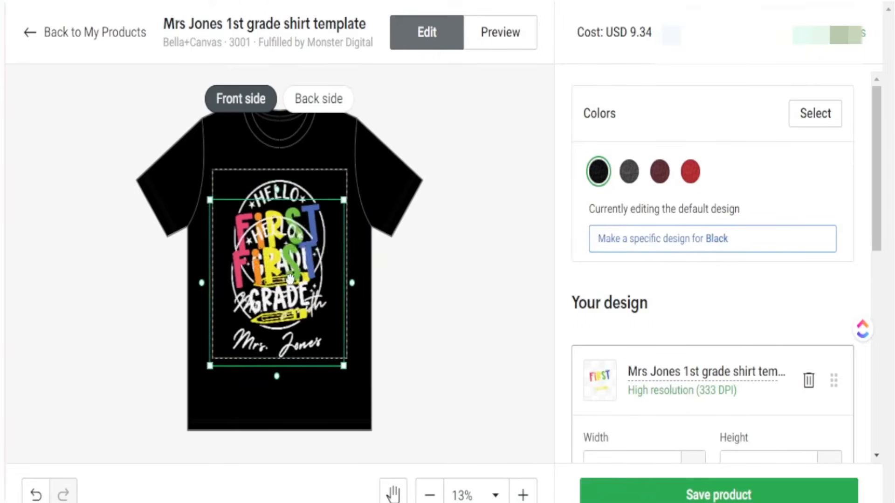
mouse_move(290, 280)
left_mouse_down()
mouse_move(294, 289)
mouse_move(295, 265)
left_mouse_up()
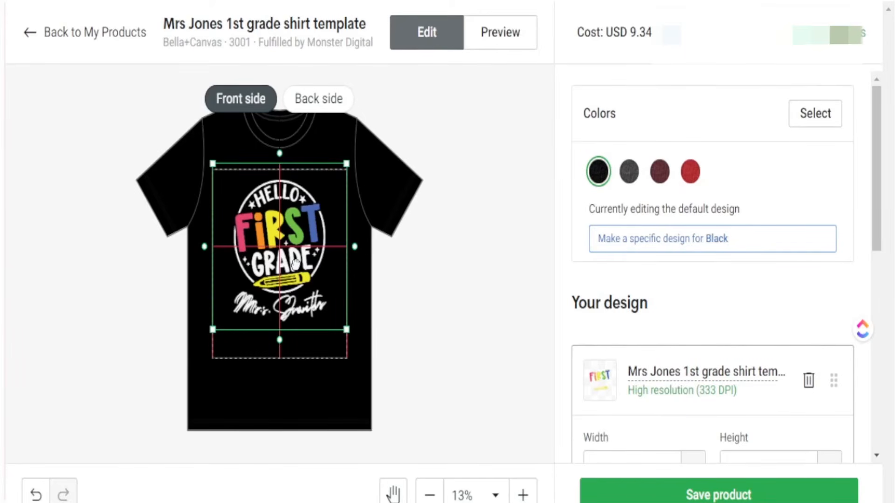
left_click_drag(296, 264, 295, 265)
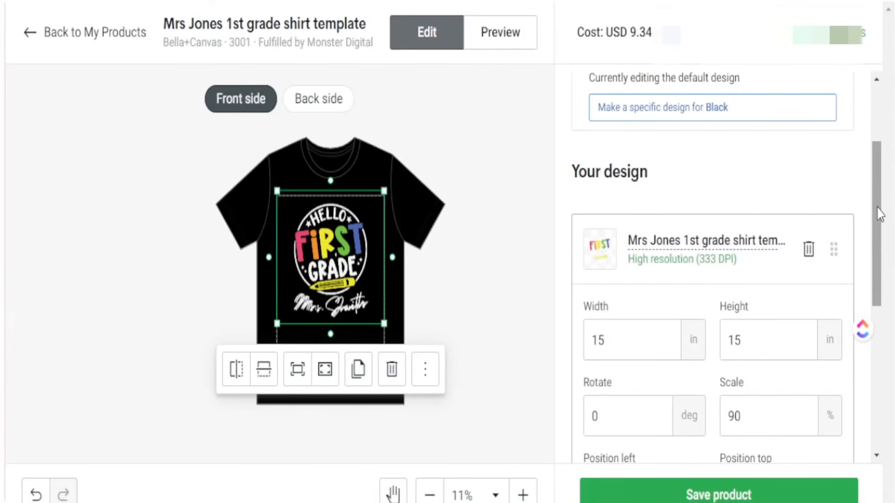
Step: Delete the old template 1st grade shirt design and enlarge the mockup preview
scroll(879, 241, "down", 2)
scroll(878, 241, "down", 5)
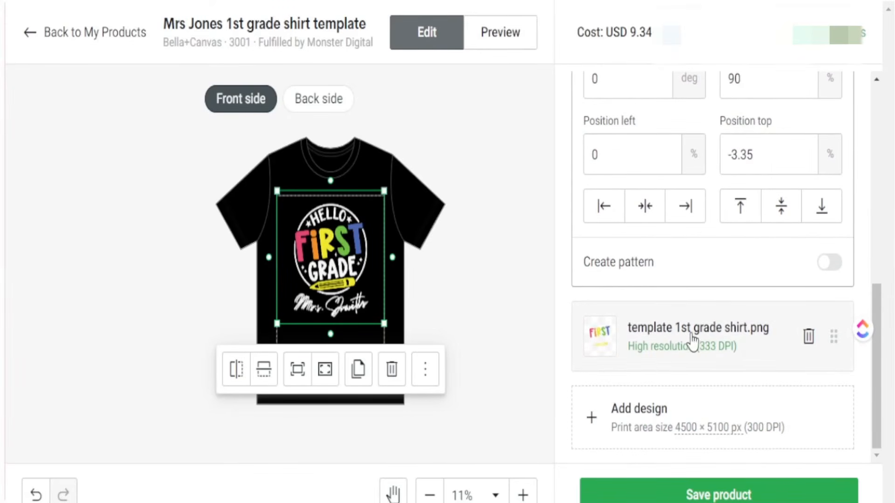
left_click(807, 337)
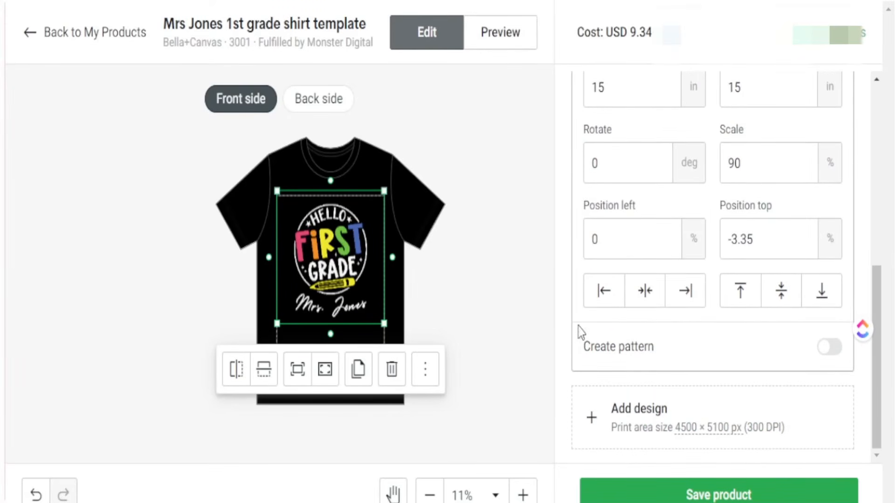
left_click(523, 495)
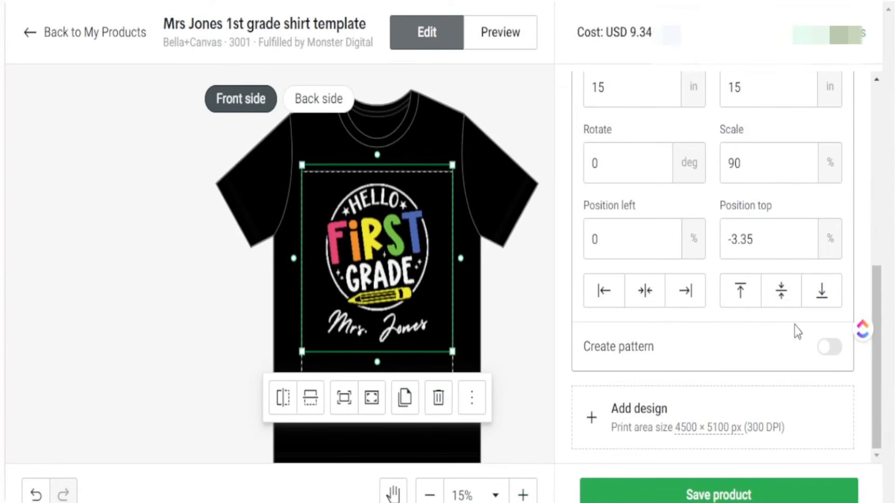
left_click_drag(879, 308, 871, 117)
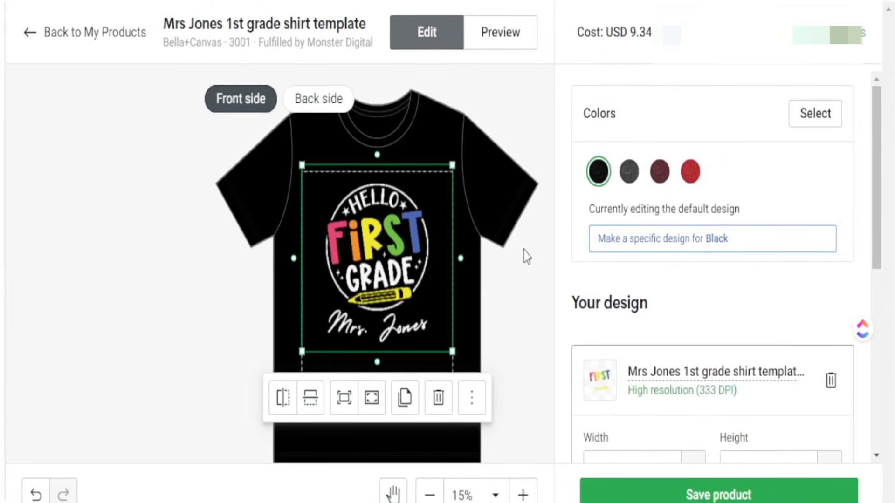
Step: Preview the design on Dark Grey Heather, Maroon, Red and Black, end on Red, and save
left_click(628, 178)
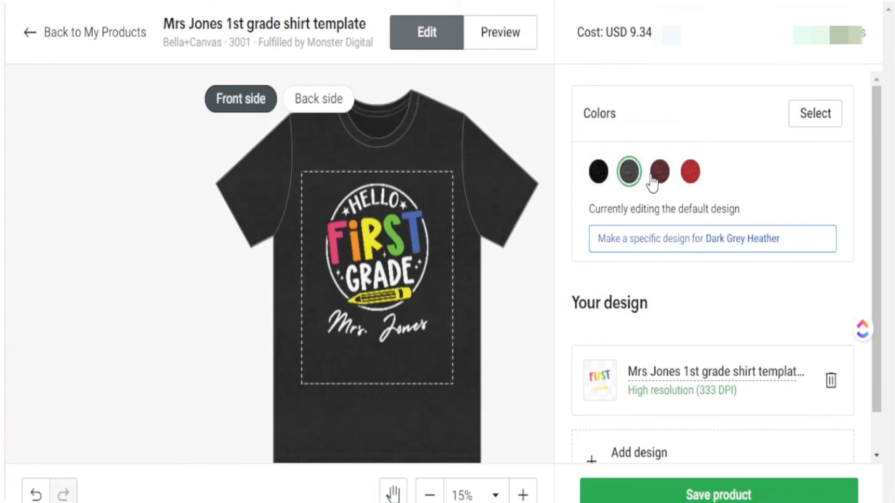
left_click(661, 179)
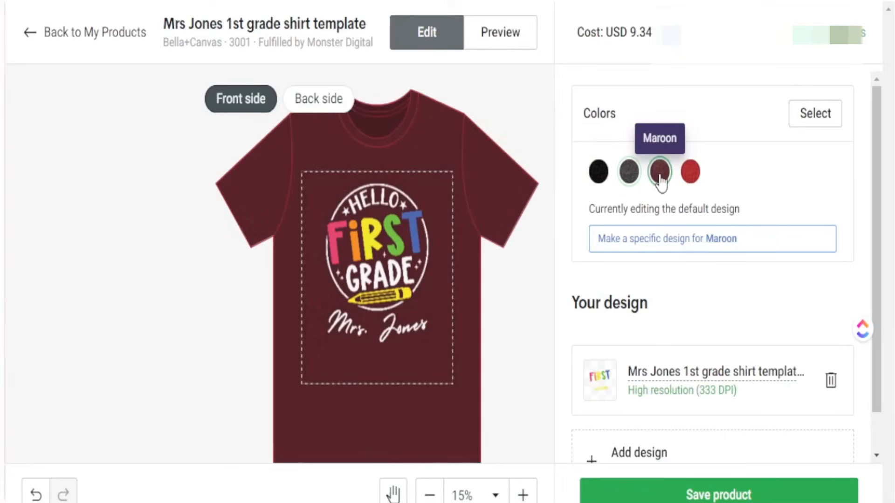
left_click(691, 173)
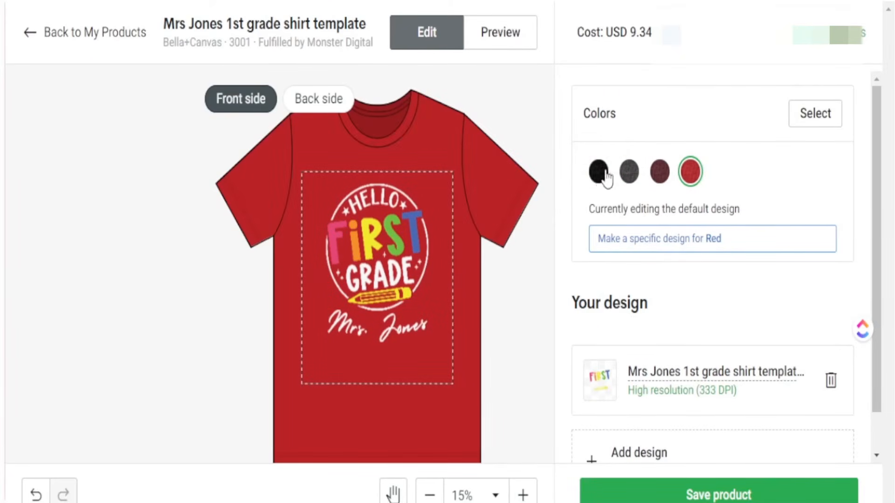
left_click(598, 187)
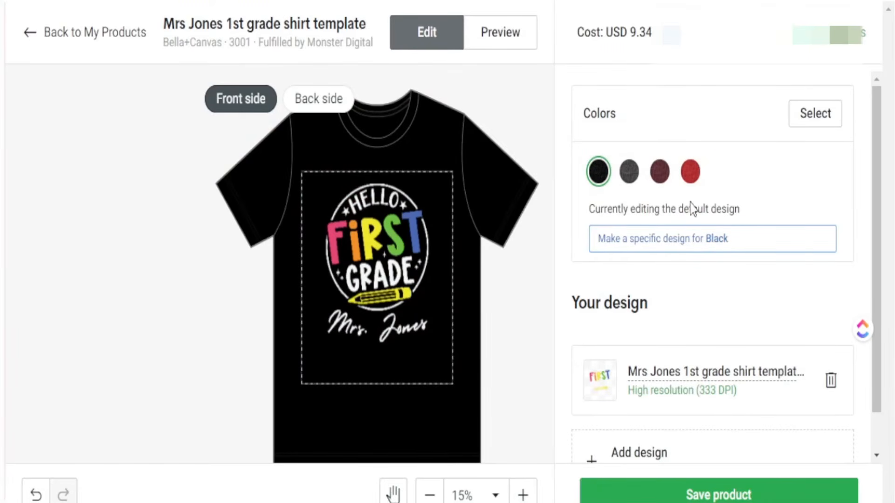
left_click(690, 177)
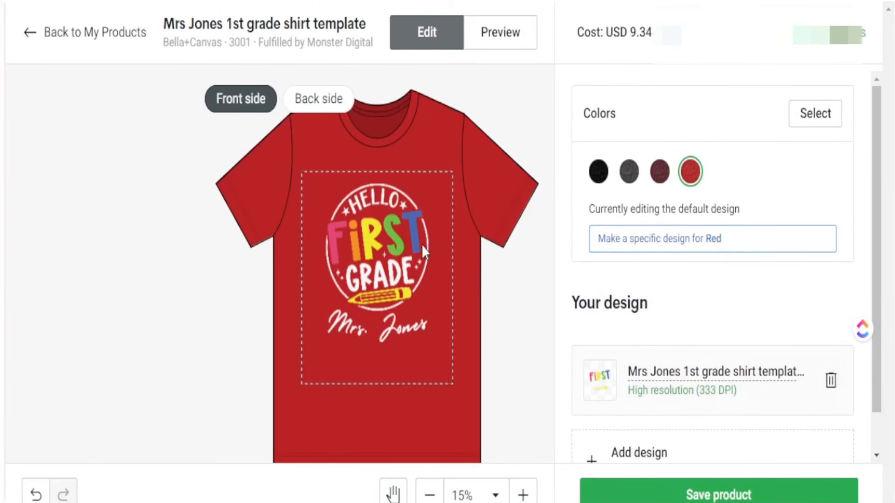
left_click_drag(163, 29, 368, 30)
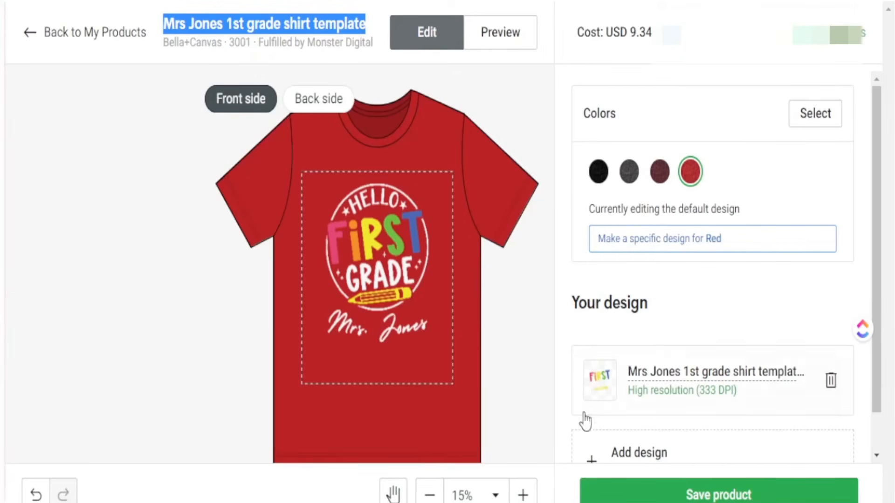
left_click(718, 495)
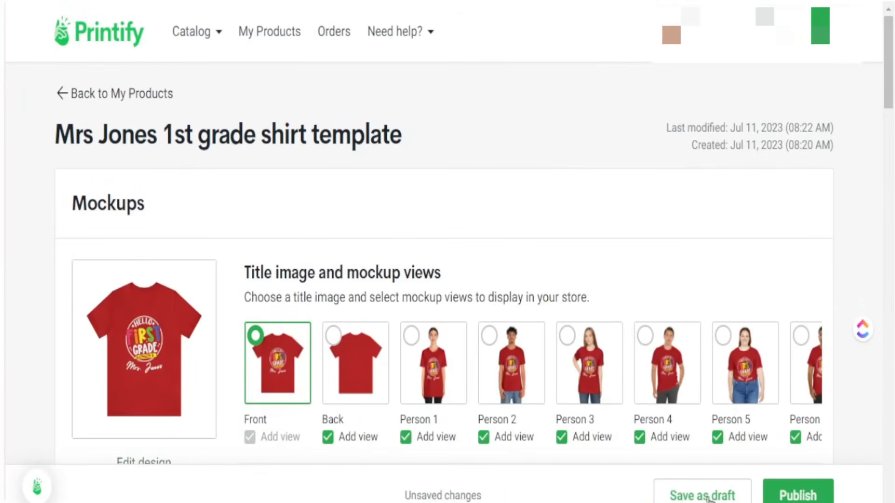
Step: Save the personalized teacher shirt product as a draft
left_click(704, 496)
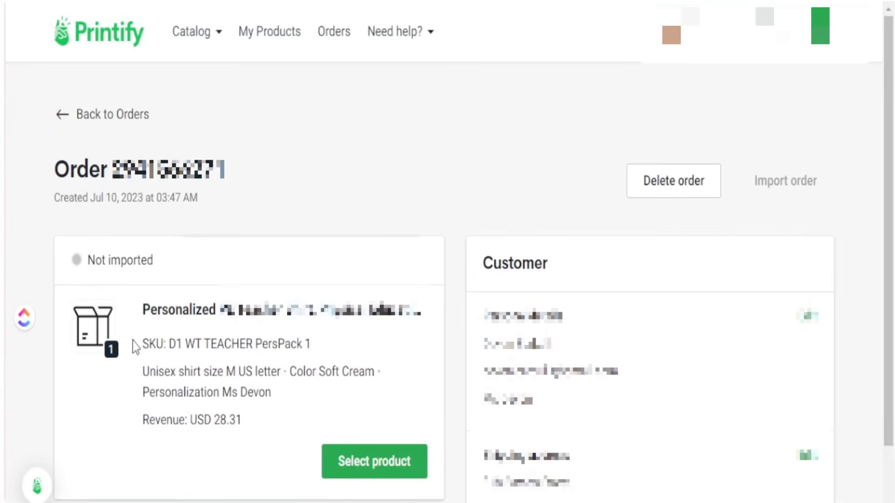
Step: Start matching the order item and open the teacher Personalization Pack 1 TEMPLATE from My Products
left_click(381, 467)
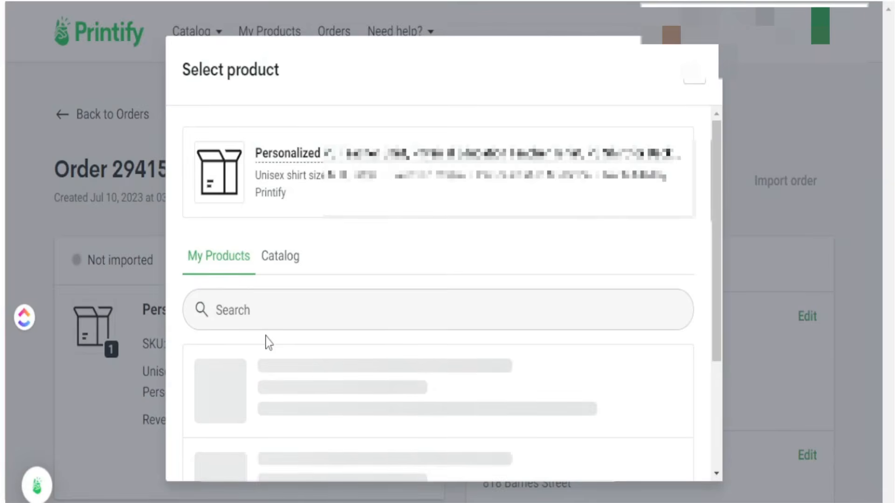
left_click(265, 323)
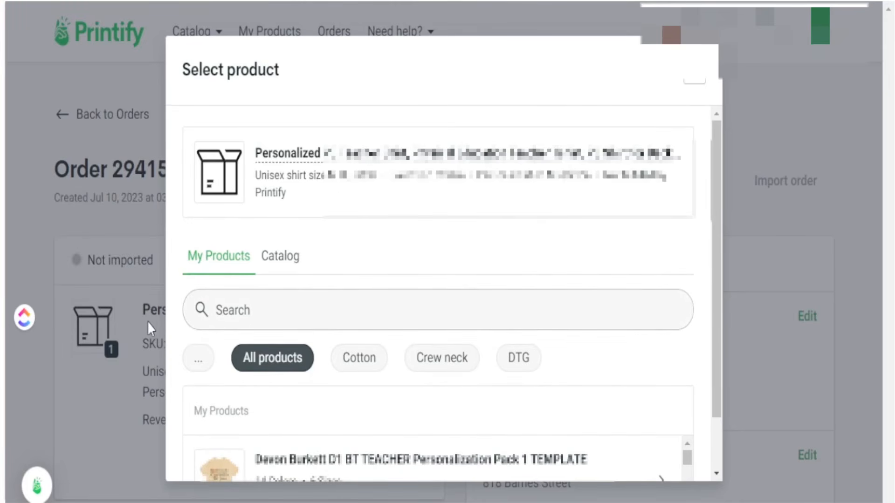
left_click(251, 310)
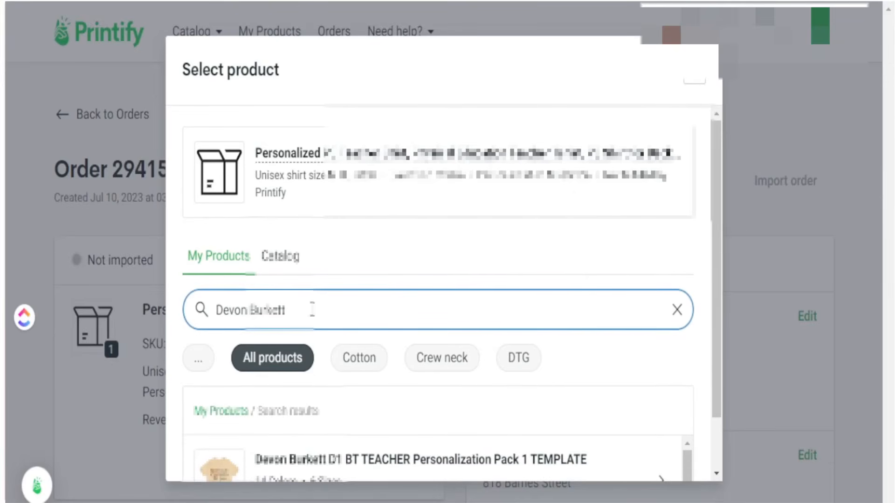
scroll(410, 410, "down", 1)
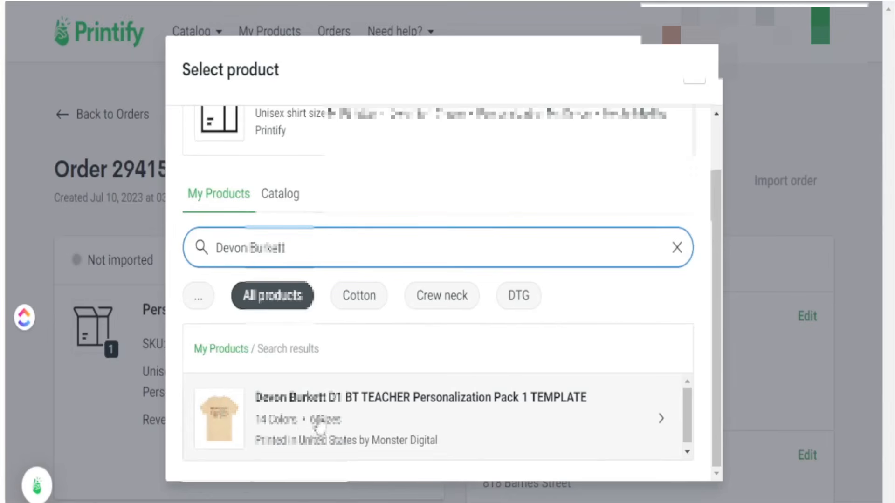
left_click(294, 407)
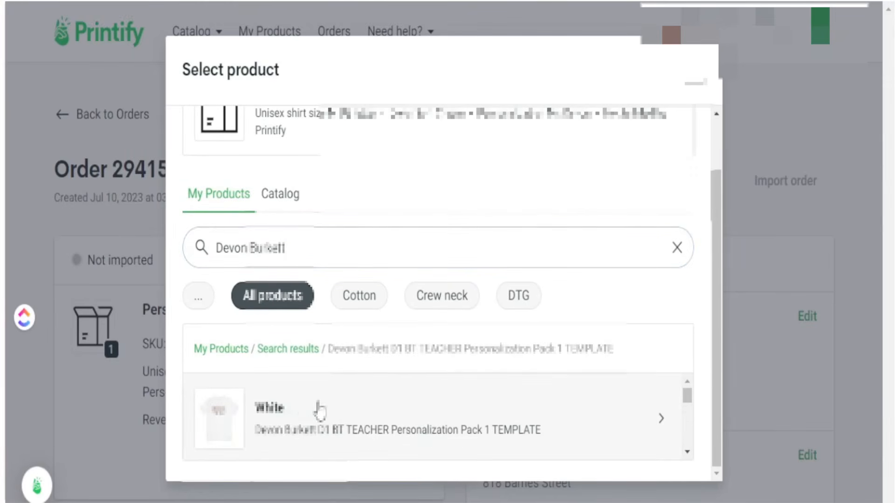
Step: Check the order's requested colour Soft Cream and size M
scroll(509, 314, "up", 1)
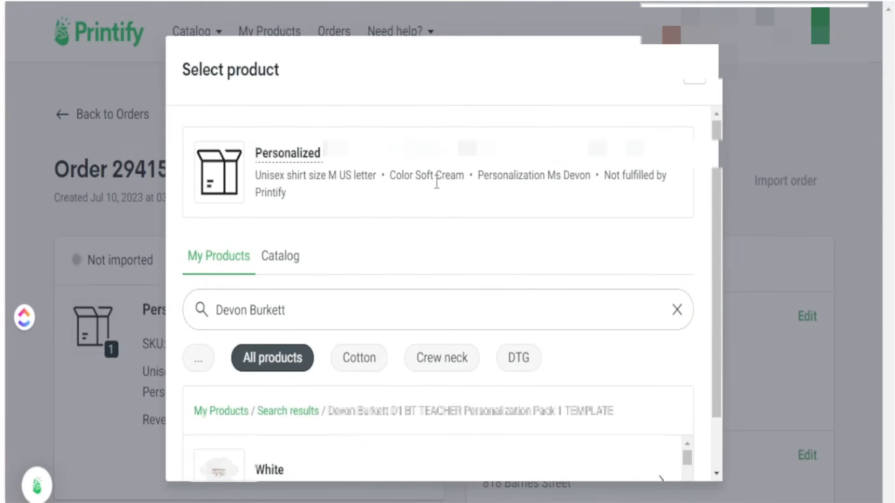
left_click_drag(464, 180, 393, 183)
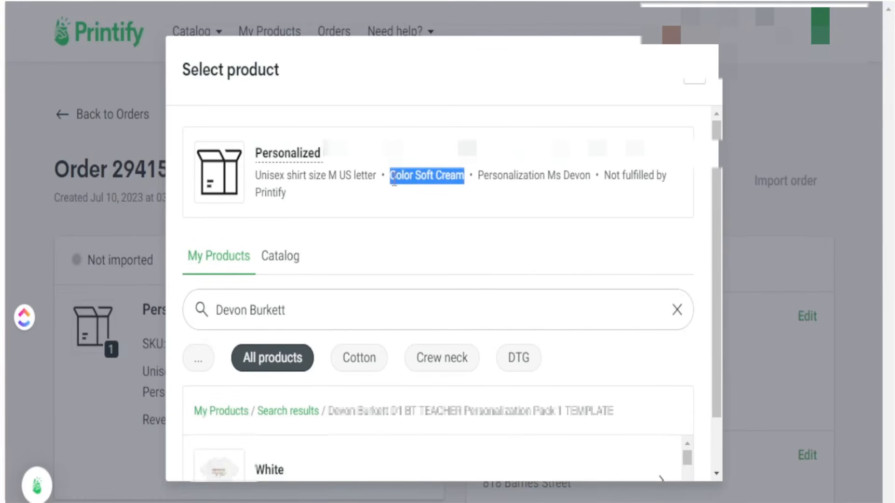
left_click_drag(329, 180, 339, 180)
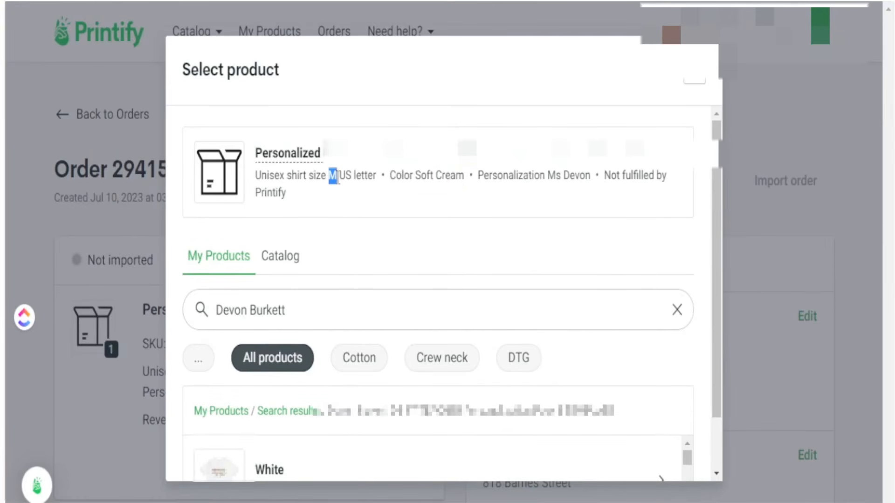
left_click_drag(413, 181, 457, 179)
left_click(466, 187)
Step: Pick the Soft Cream, size M variant as the order's product
scroll(443, 359, "down", 1)
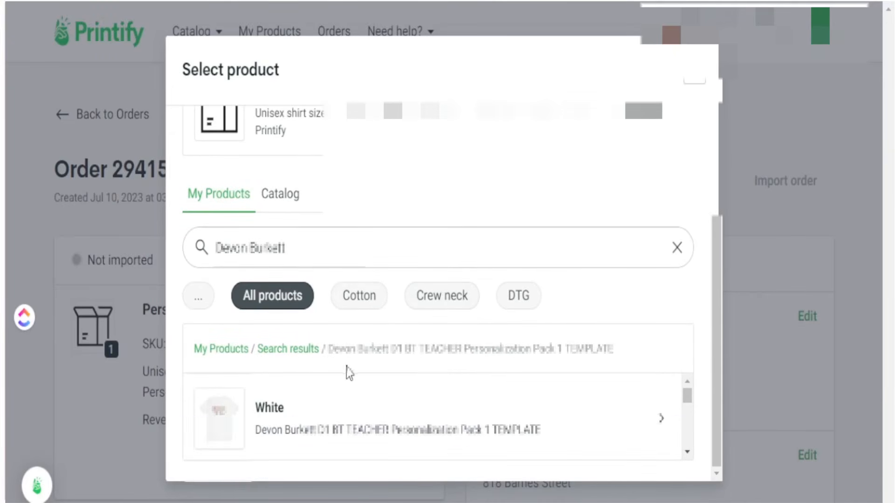
left_click_drag(685, 397, 682, 406)
left_click(292, 406)
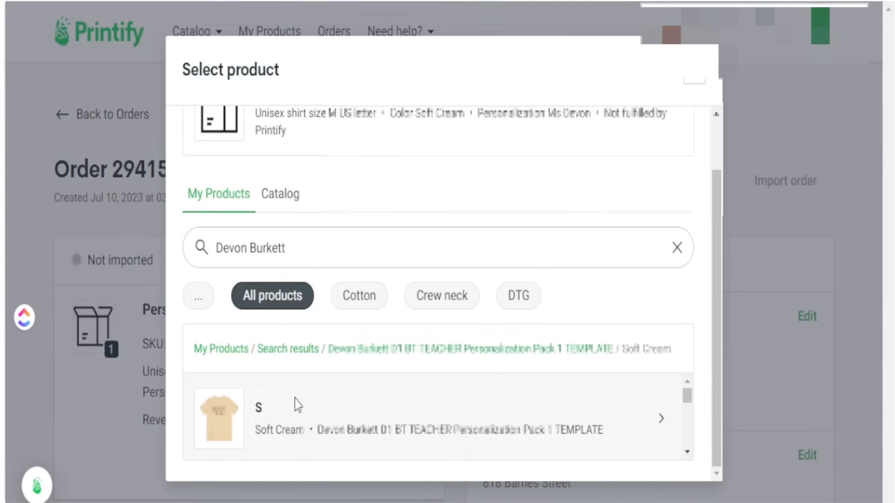
left_click(687, 452)
left_click(687, 452)
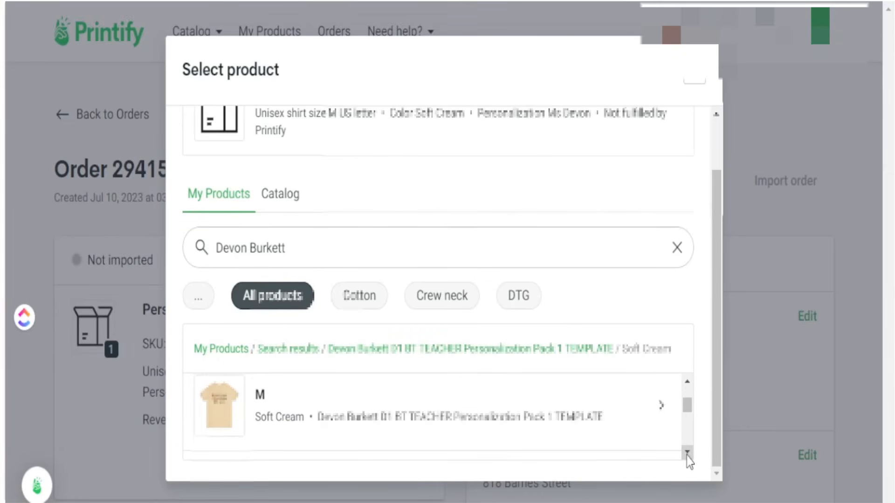
left_click(687, 452)
left_click(687, 381)
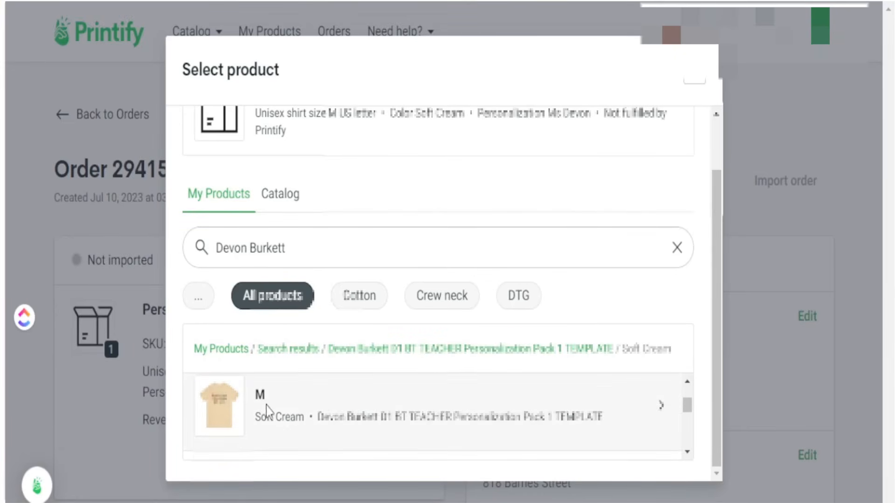
left_click(223, 413)
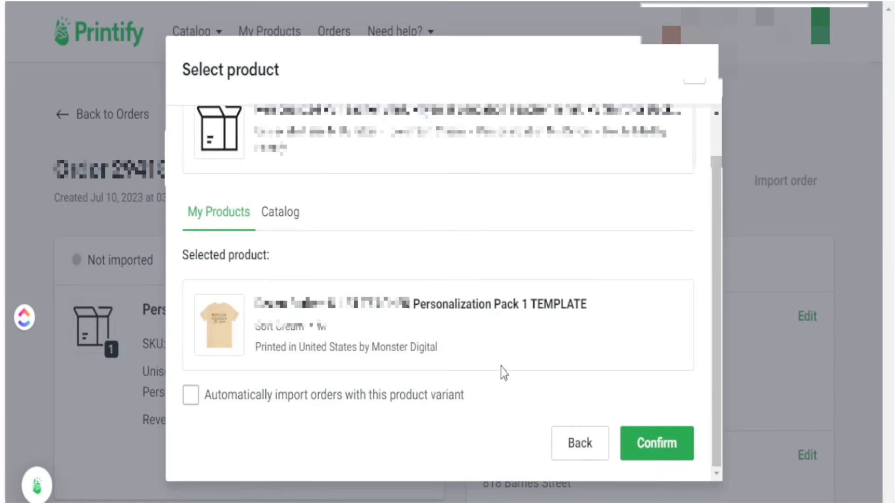
Step: Attach the Soft Cream M teacher shirt to the Etsy order and bring up the import confirmation
left_click(657, 447)
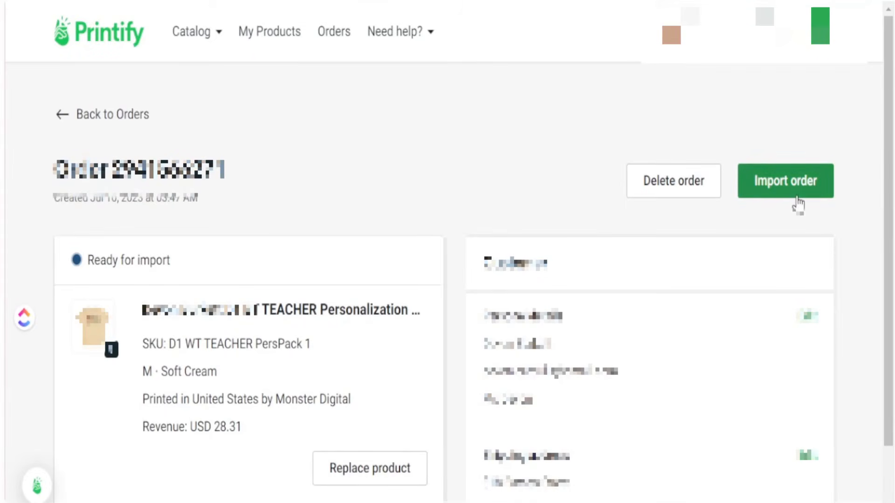
scroll(769, 209, "down", 2)
left_click(791, 101)
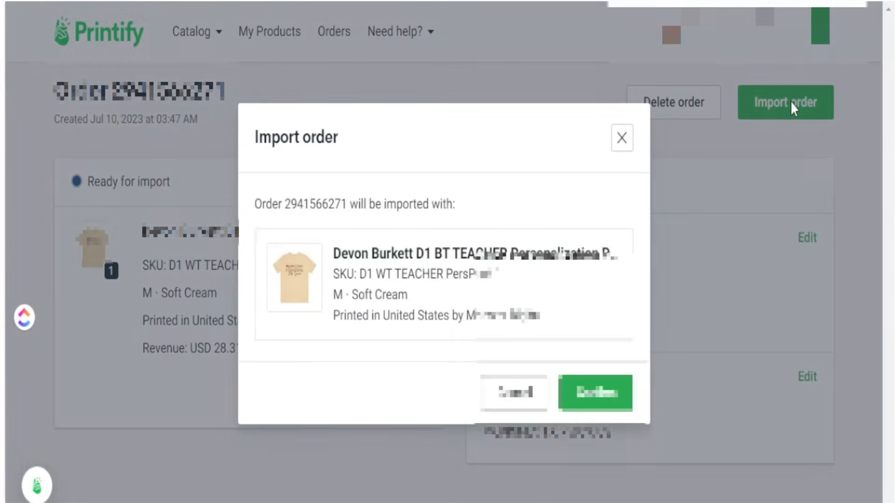
Step: Import the order and review its costs: USD 14.09 total, including USD 4.75 standard shipping
left_click(601, 407)
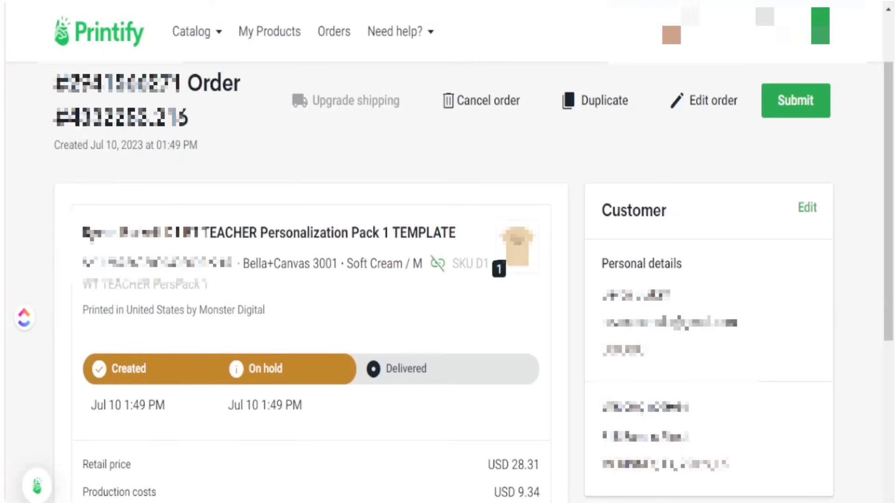
scroll(785, 451, "down", 7)
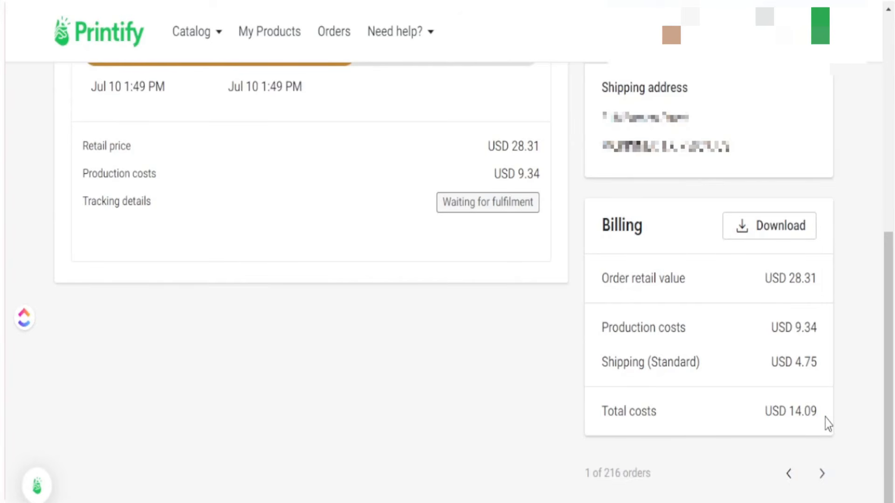
left_click_drag(825, 418, 601, 413)
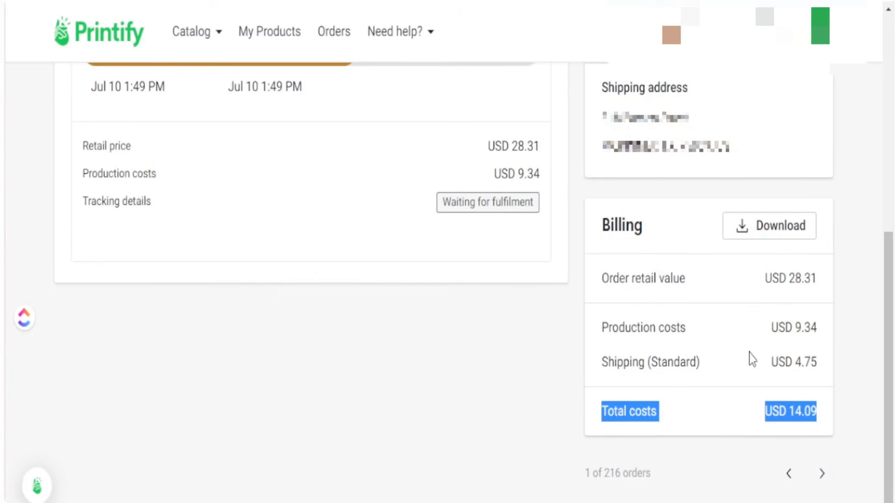
left_click_drag(827, 336, 783, 335)
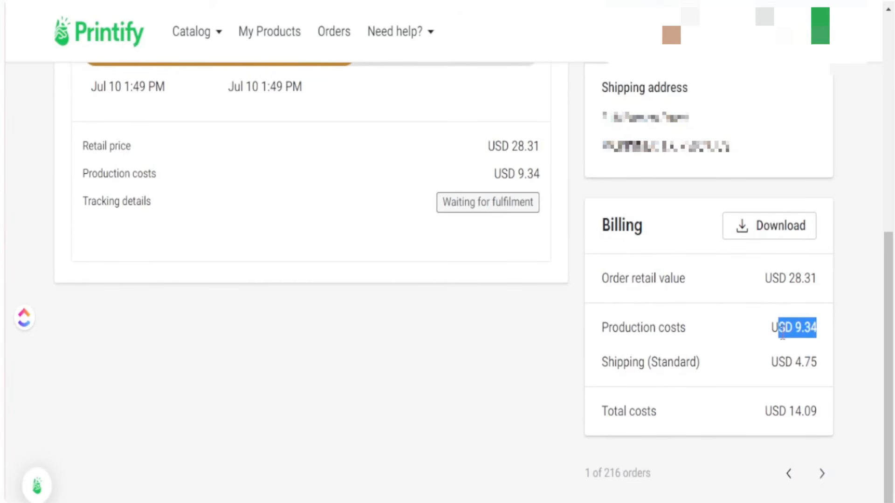
left_click_drag(823, 371, 787, 363)
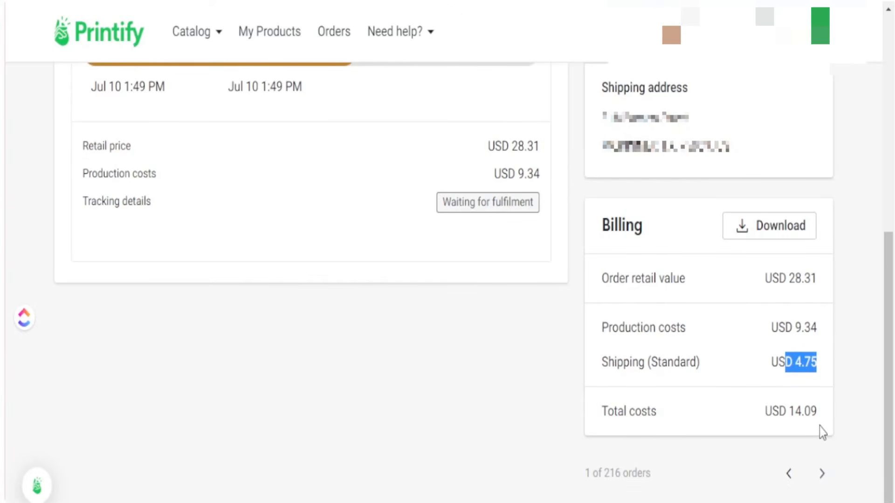
left_click_drag(822, 413, 602, 412)
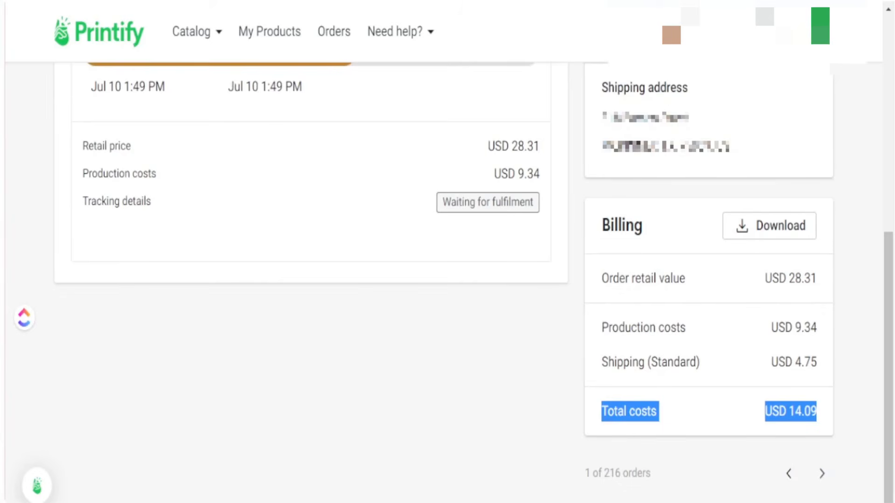
Step: Submit the imported order to production
scroll(837, 340, "up", 7)
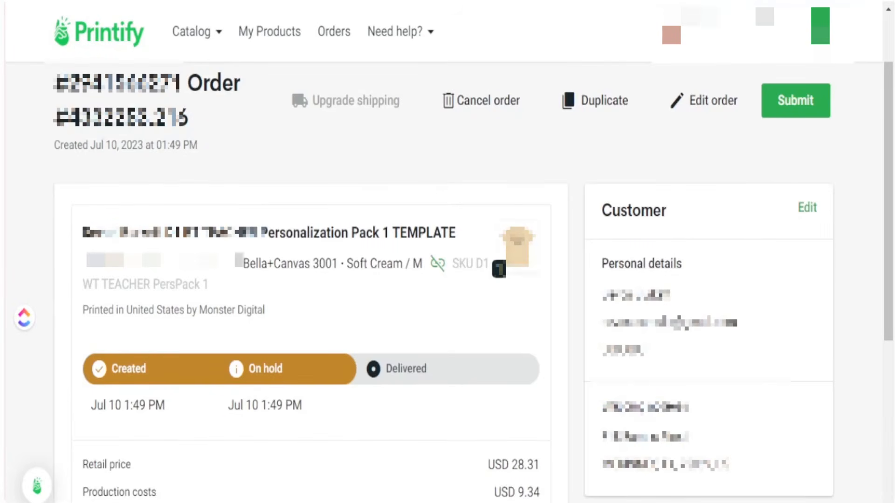
left_click(792, 107)
scroll(798, 110, "down", 2)
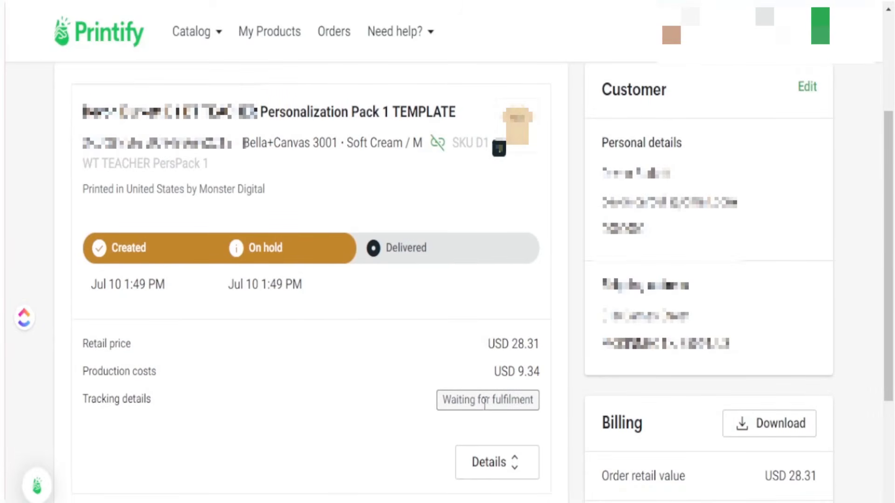
Step: Go to the Printify orders list showing orders from connected stores
left_click(334, 42)
left_click(259, 201)
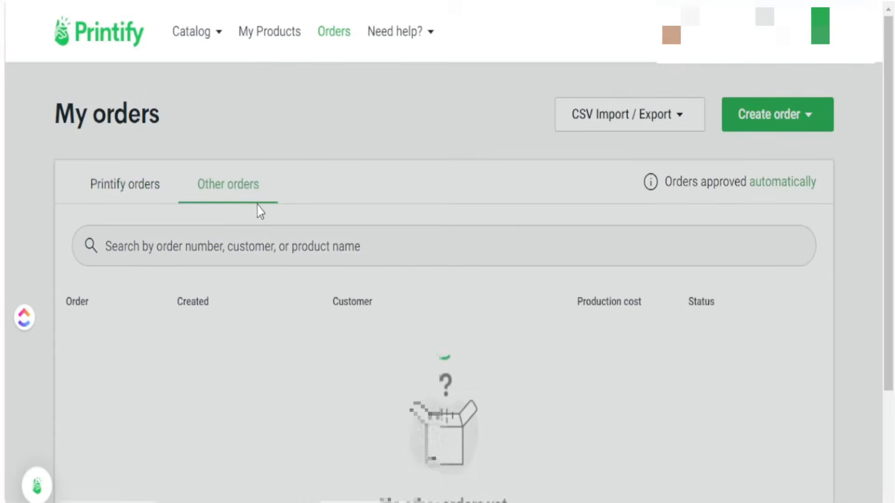
scroll(371, 422, "down", 3)
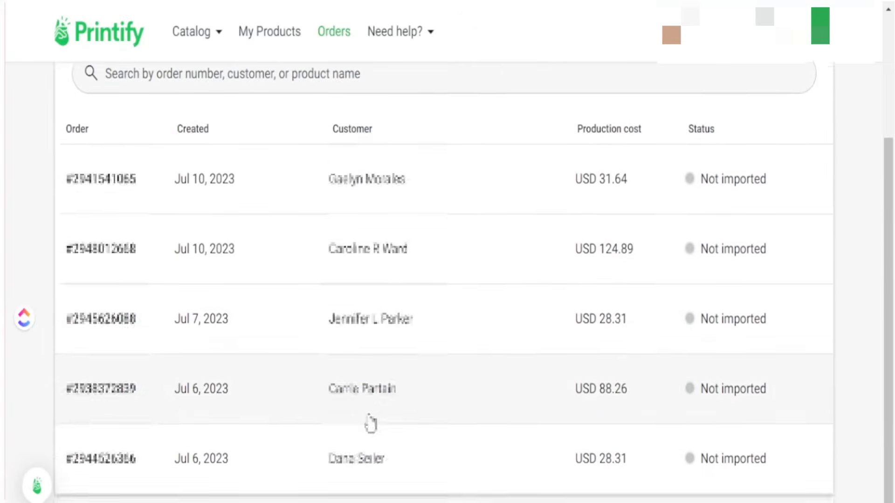
scroll(369, 433, "up", 1)
scroll(369, 423, "down", 1)
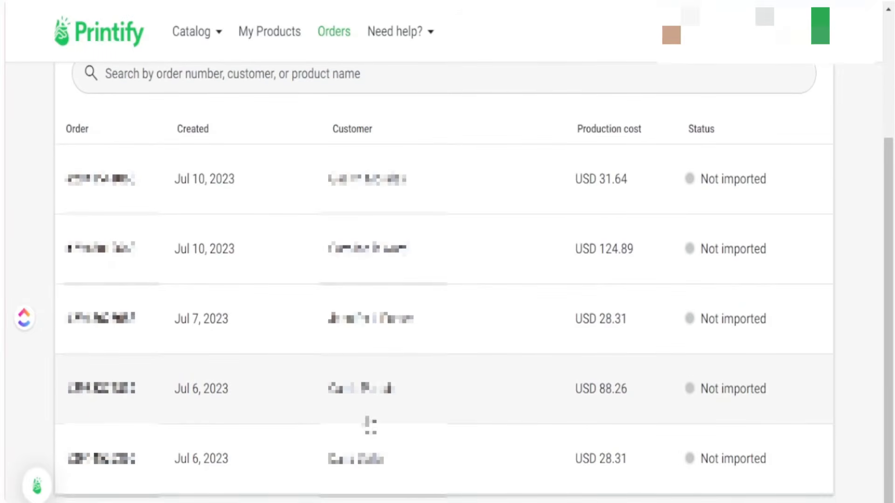
scroll(369, 436, "down", 1)
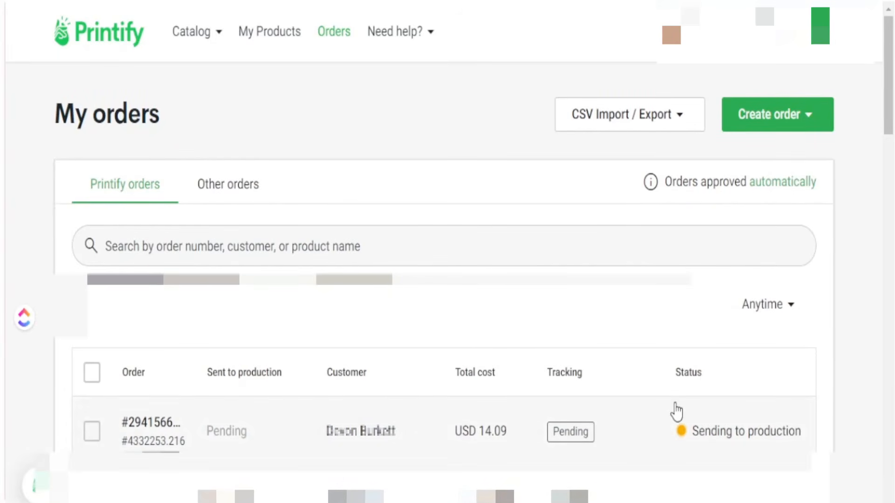
Step: Open the submitted order to confirm it's sending to production, estimated to ship July 12
left_click_drag(705, 379, 676, 375)
left_click(717, 369)
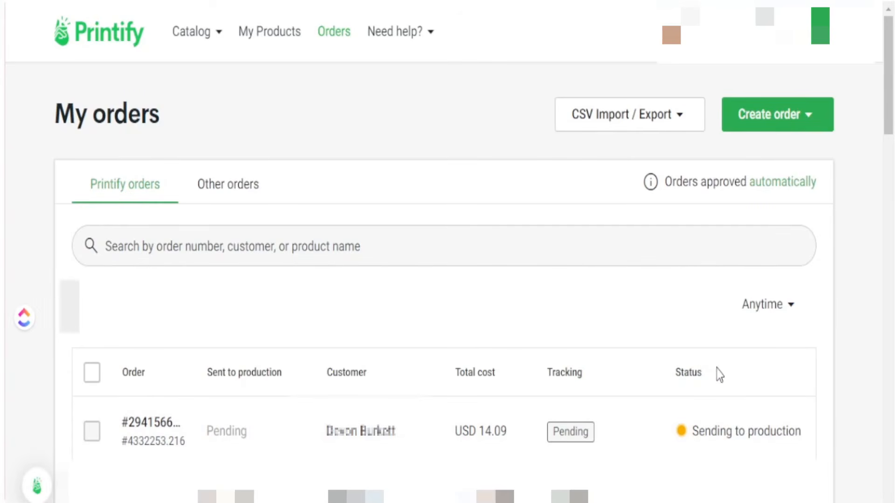
left_click(425, 446)
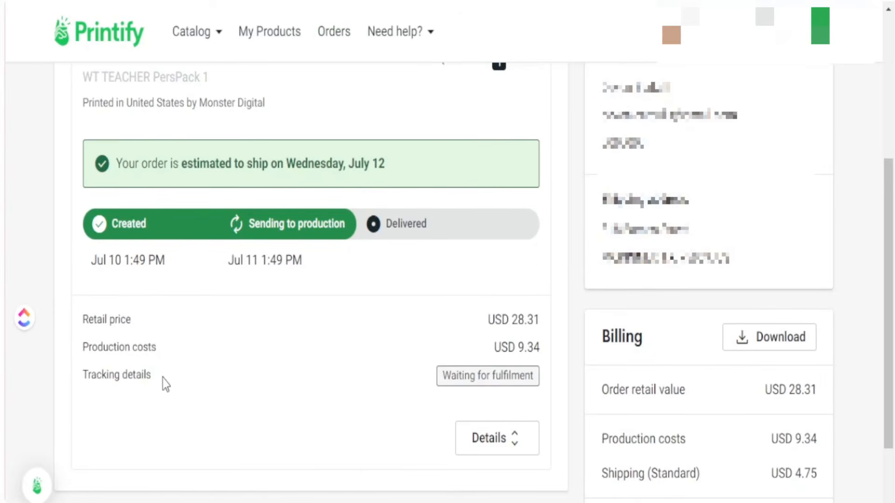
left_click_drag(156, 377, 88, 376)
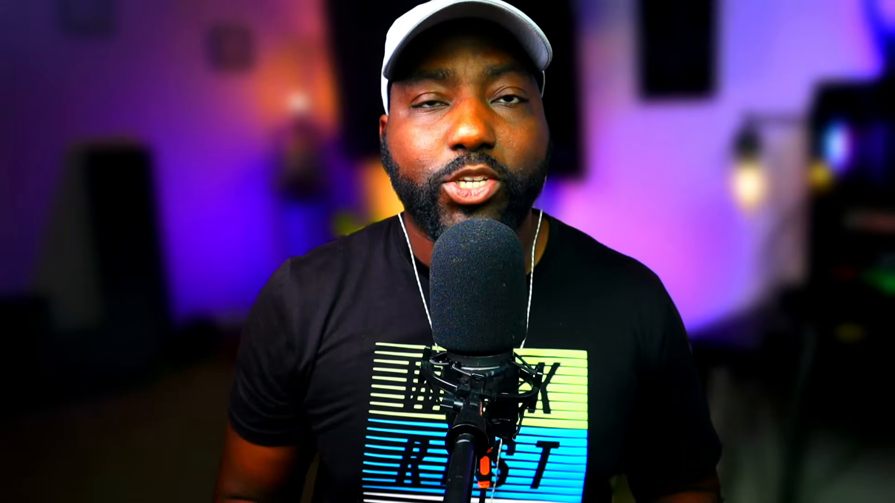